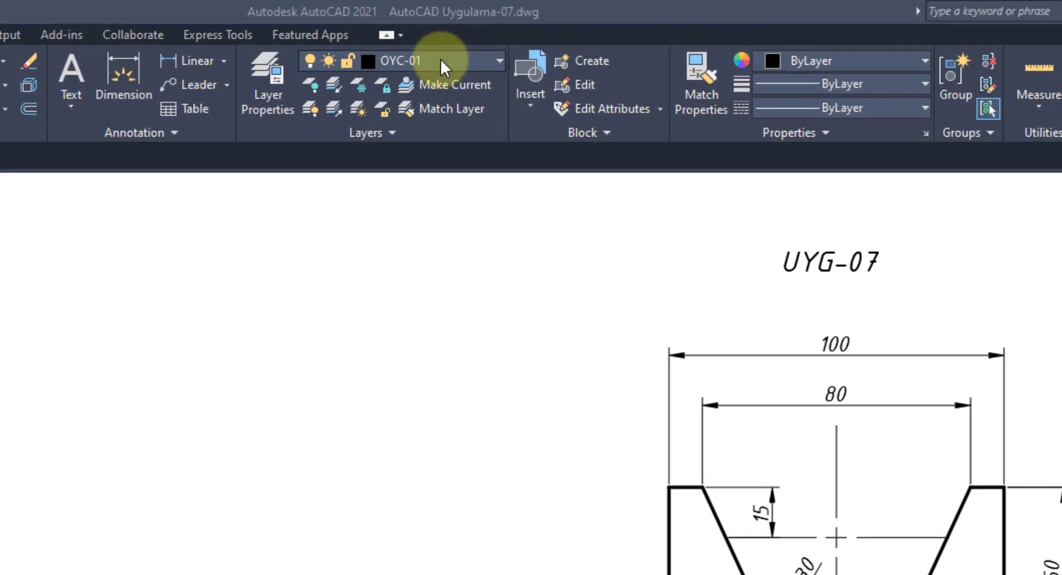
Step: Make KC-01 the current layer
click(440, 58)
click(440, 58)
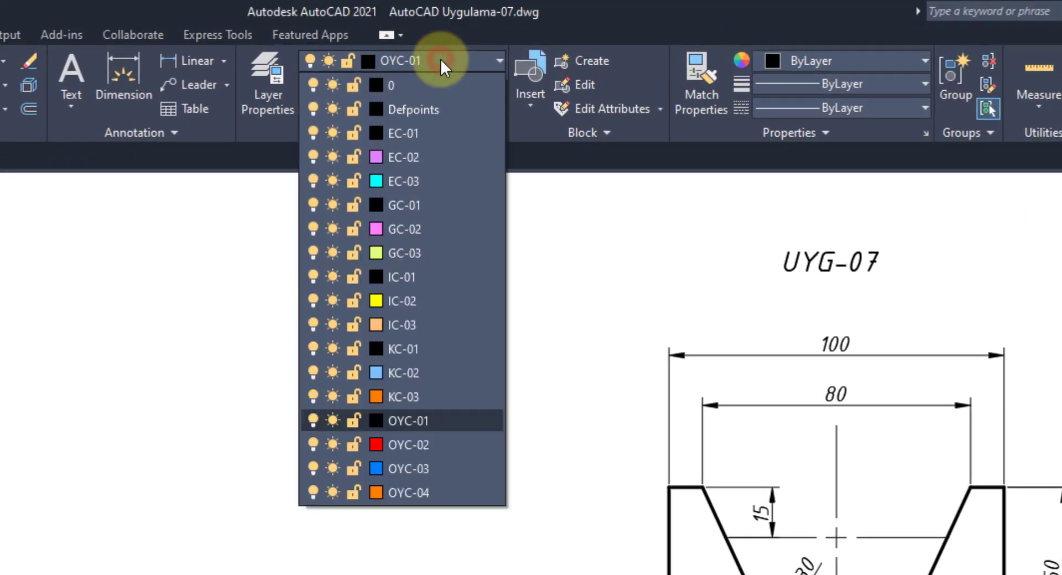
click(426, 351)
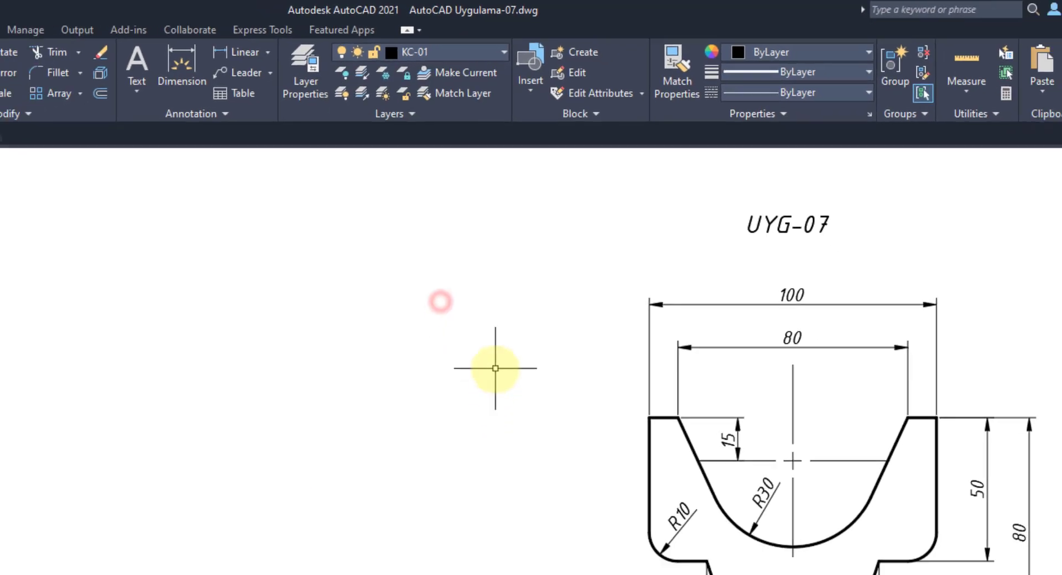
Step: Draw a 20-unit horizontal line starting at point 0,0
click(15, 46)
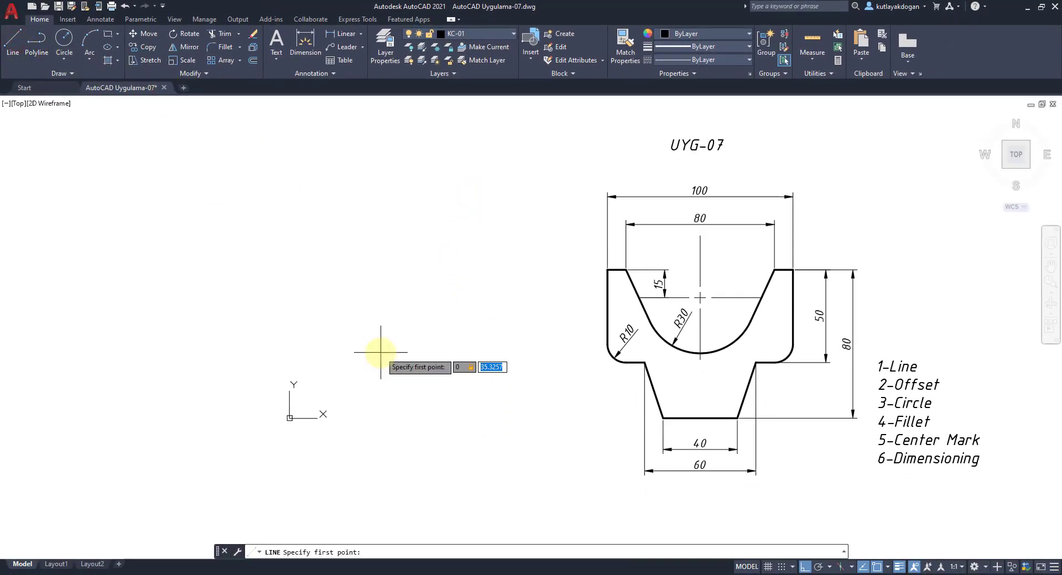
text(0)
key(Return)
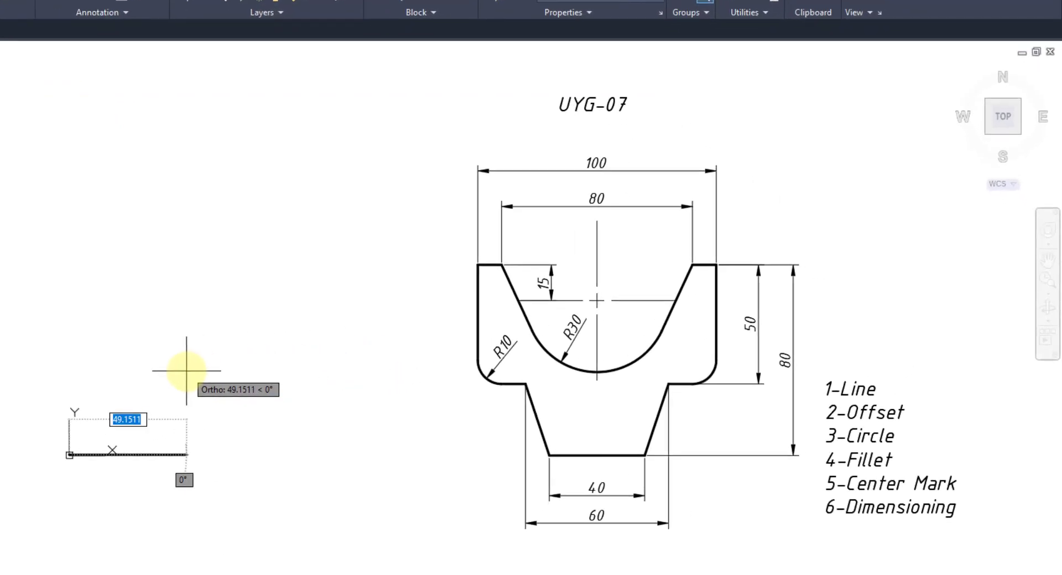
text(20)
key(Return)
key(Return)
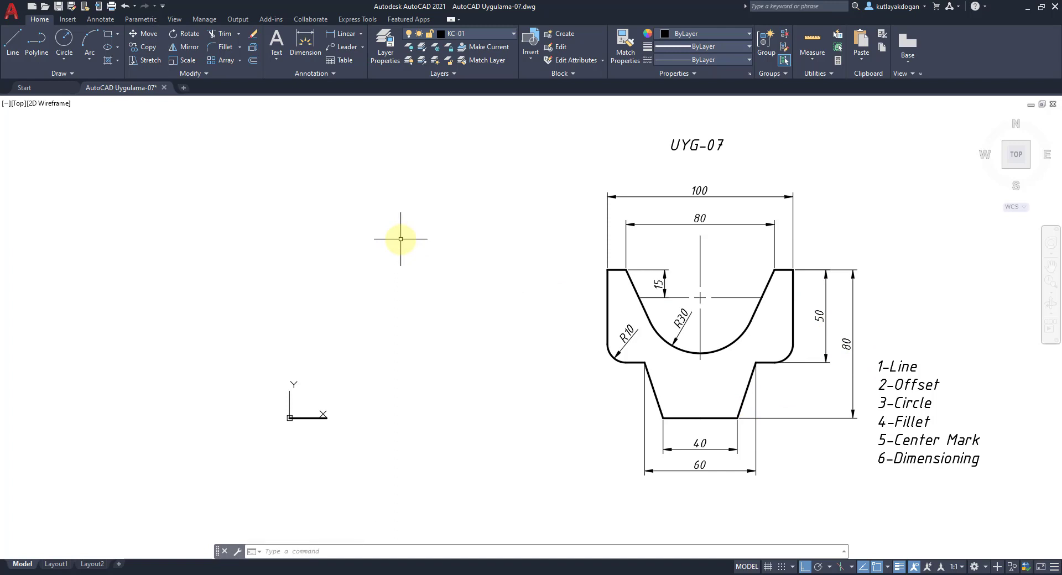
Step: Offset the base line 30 units upward
click(253, 62)
text(30)
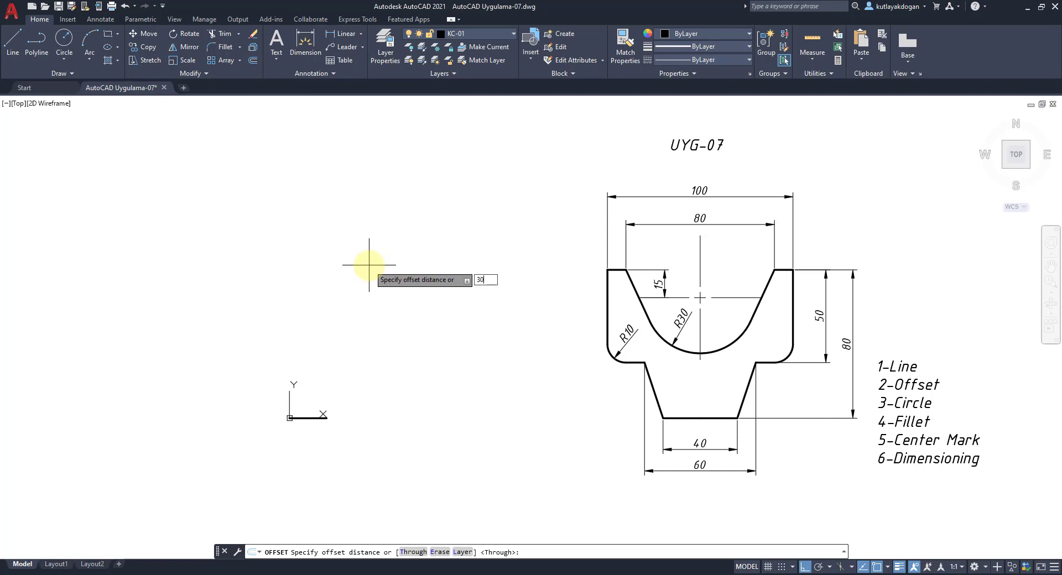
key(Return)
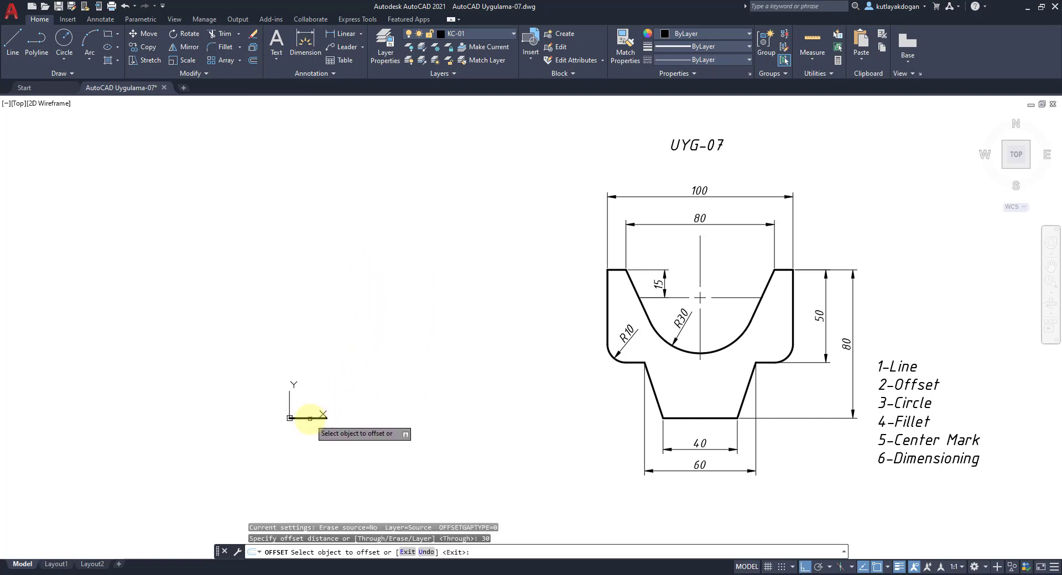
click(310, 418)
click(320, 358)
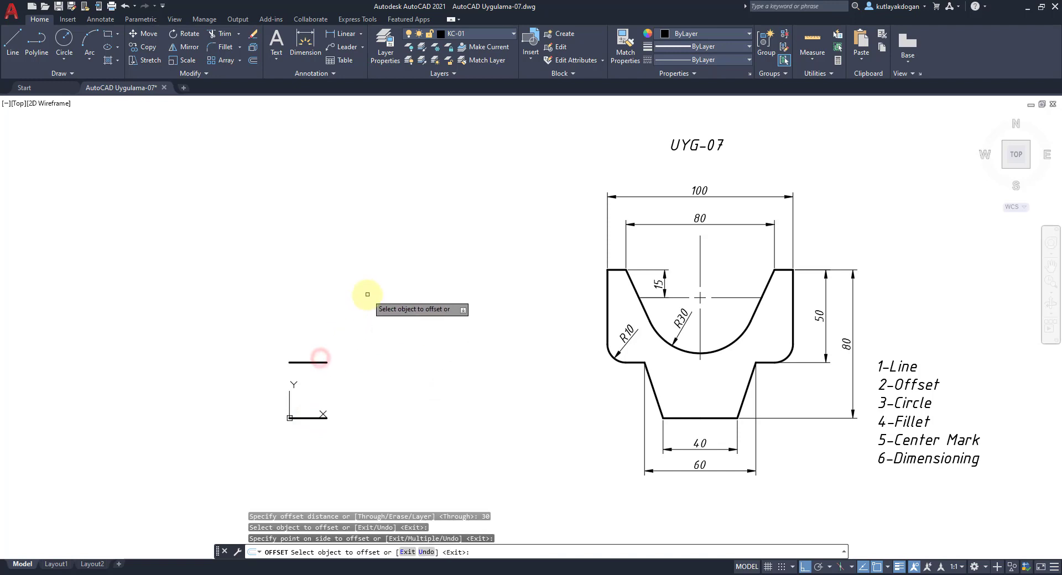
right_click(369, 289)
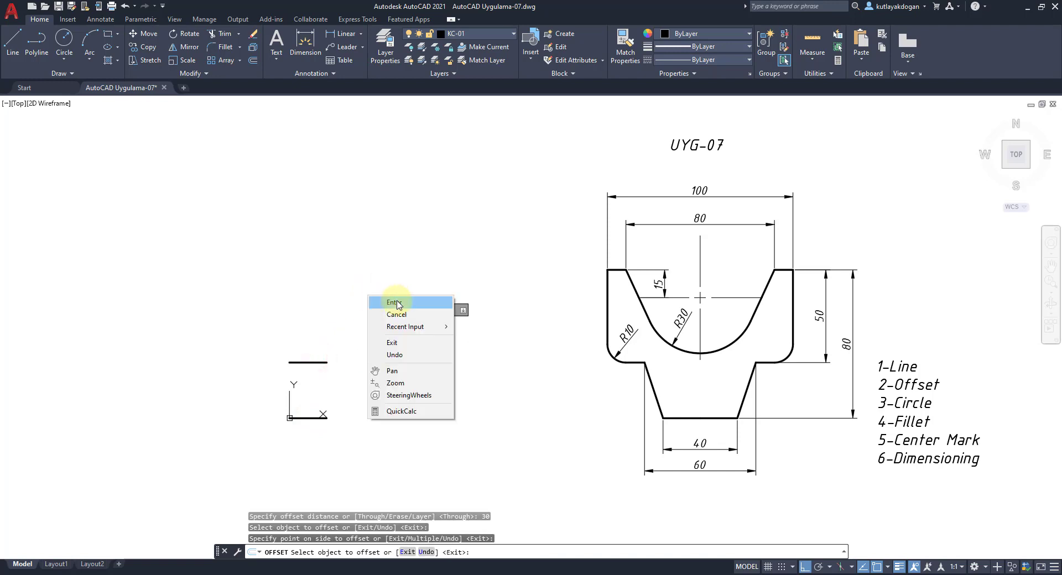
click(397, 300)
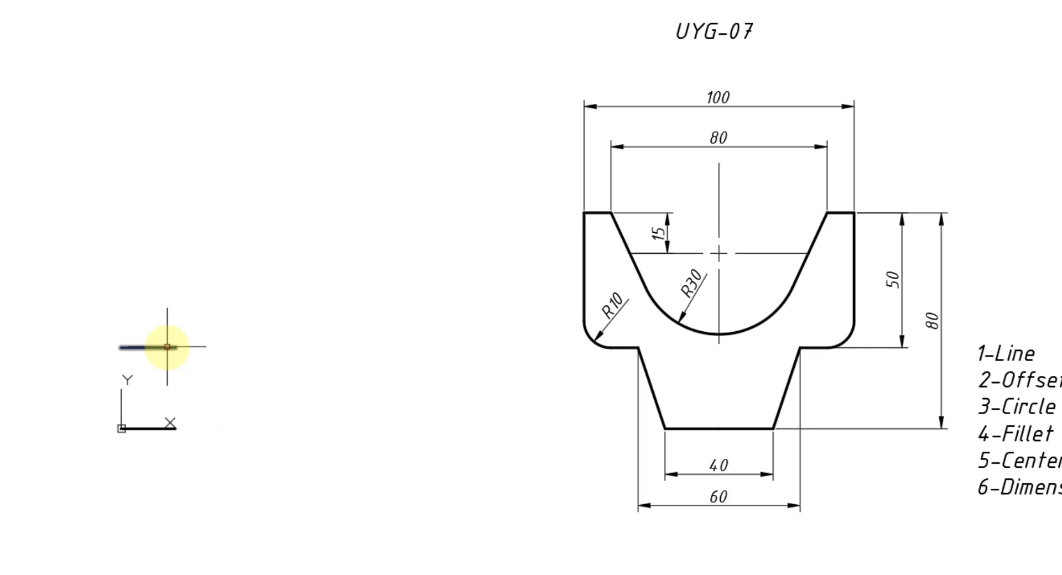
Step: Lengthen the upper copy by 10 units from its right end grip
click(167, 348)
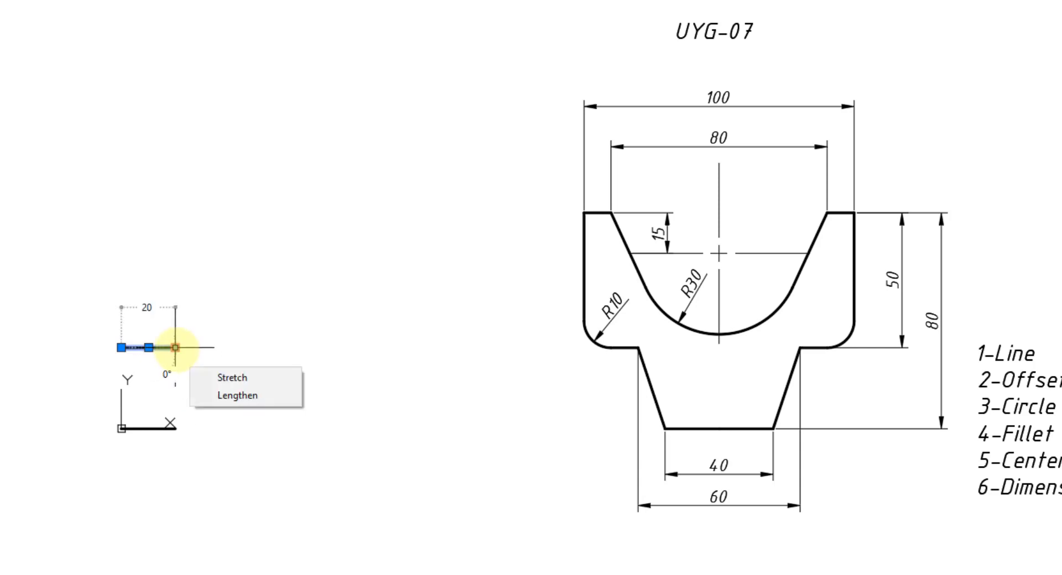
click(175, 347)
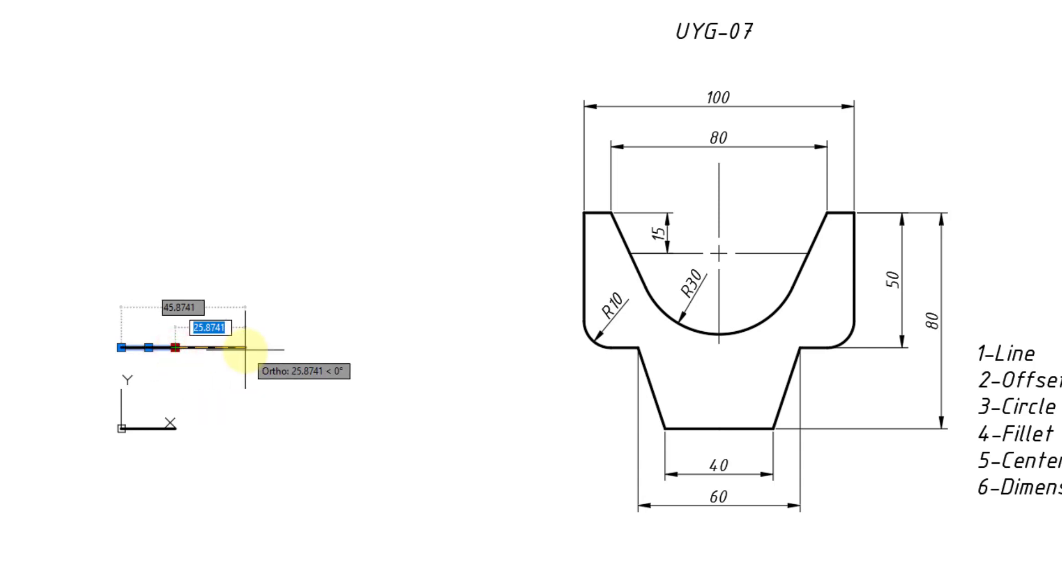
text(1)
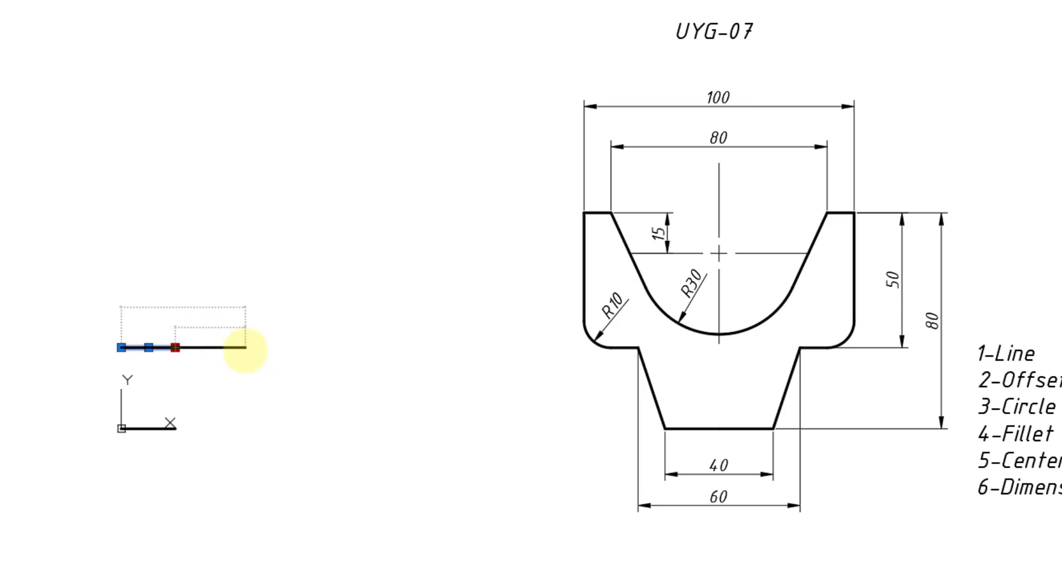
key(Return)
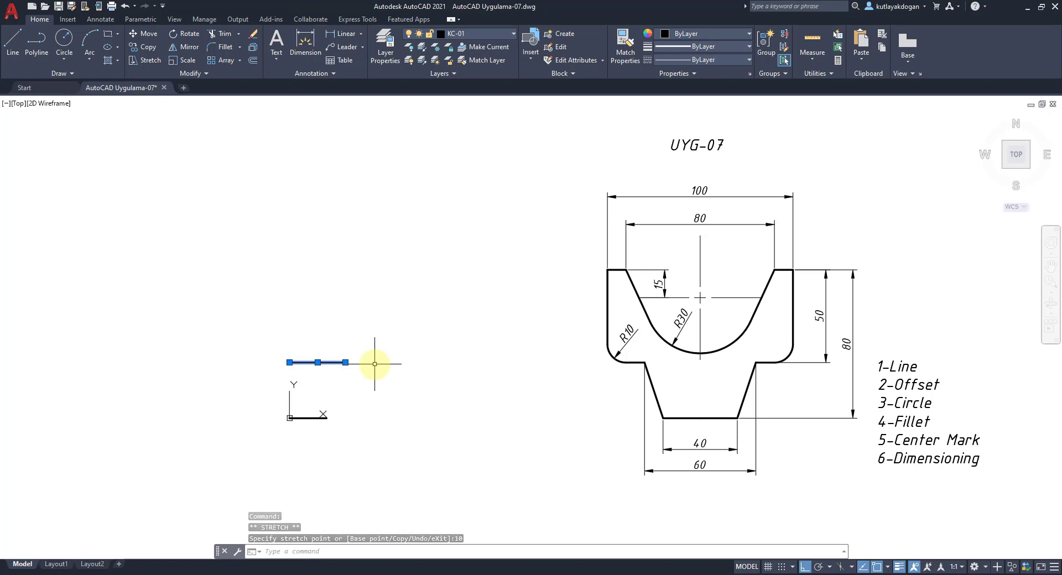
key(Escape)
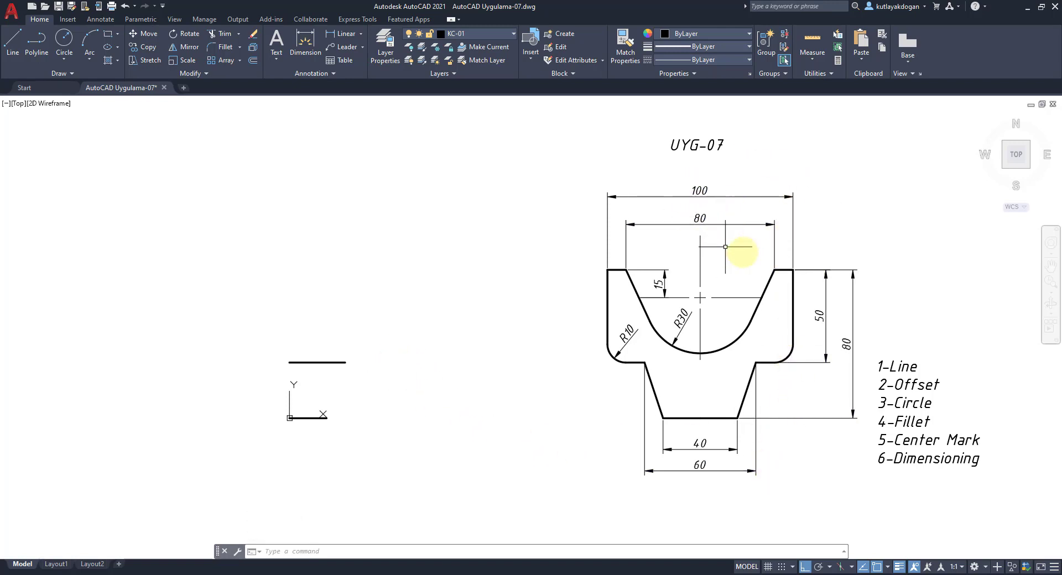
Step: Draw a 20-unit horizontal segment from the upper line's right endpoint
click(12, 42)
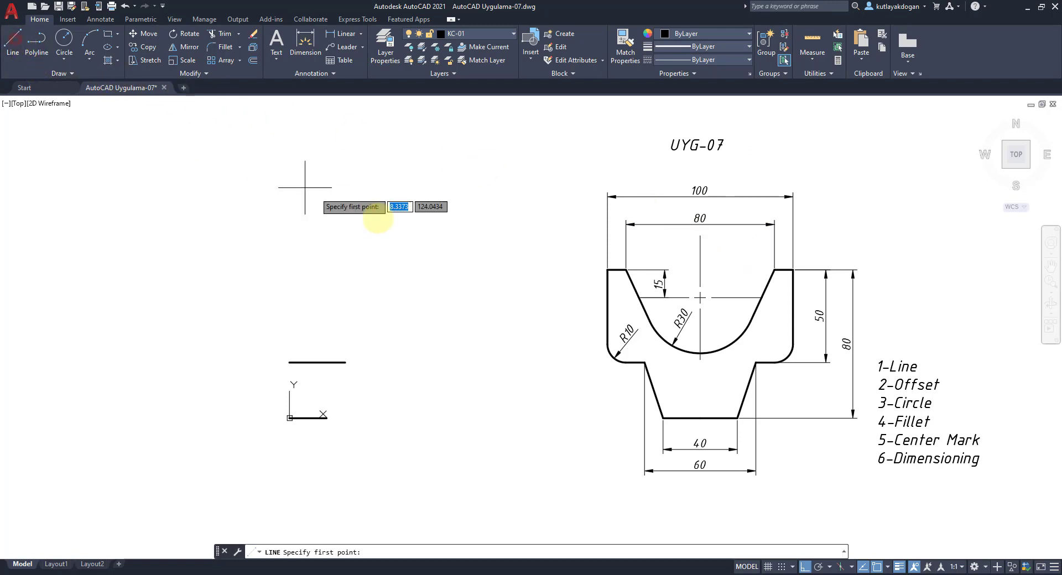
click(345, 363)
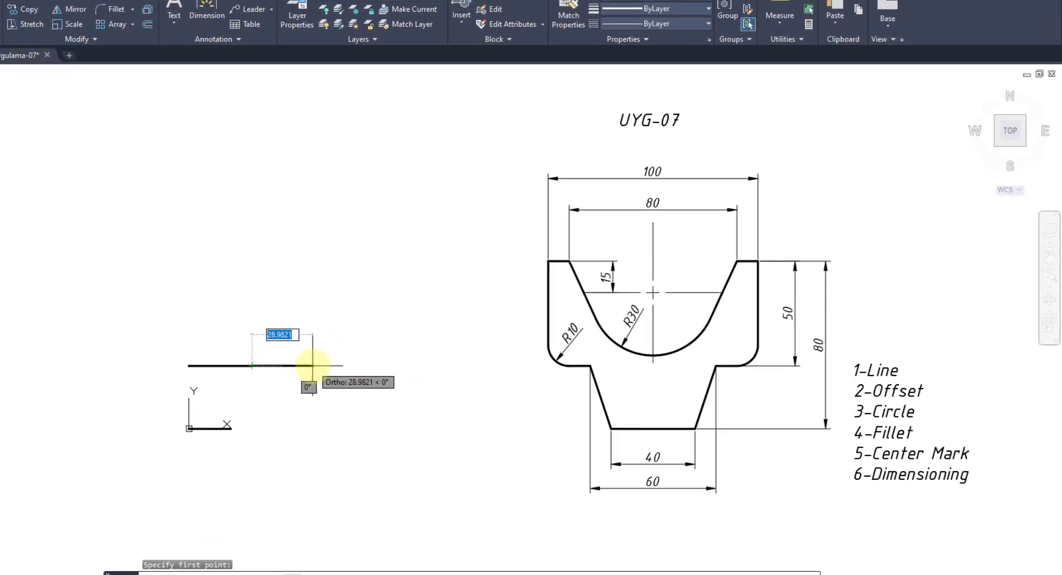
text(20)
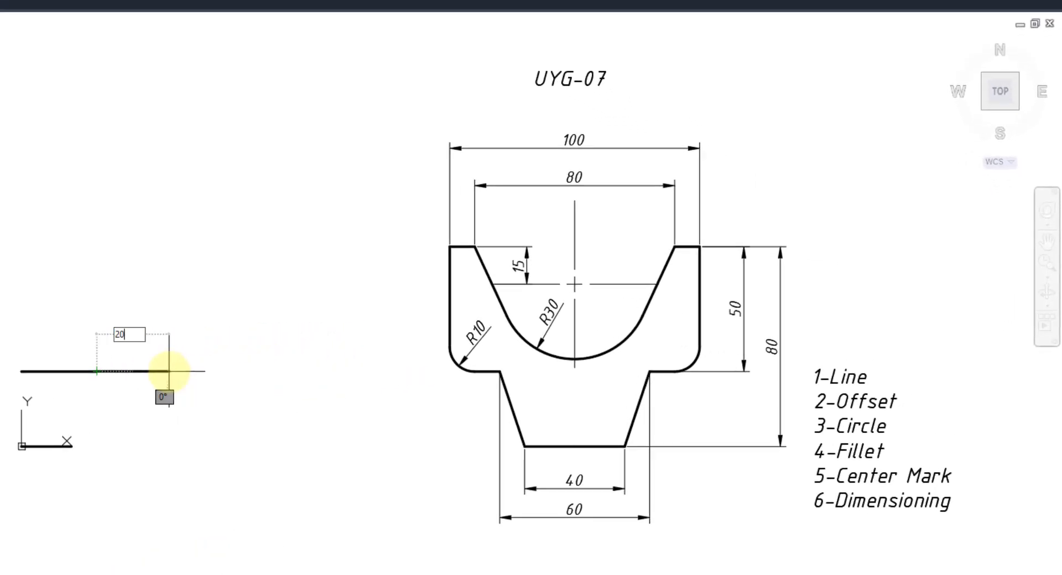
key(Return)
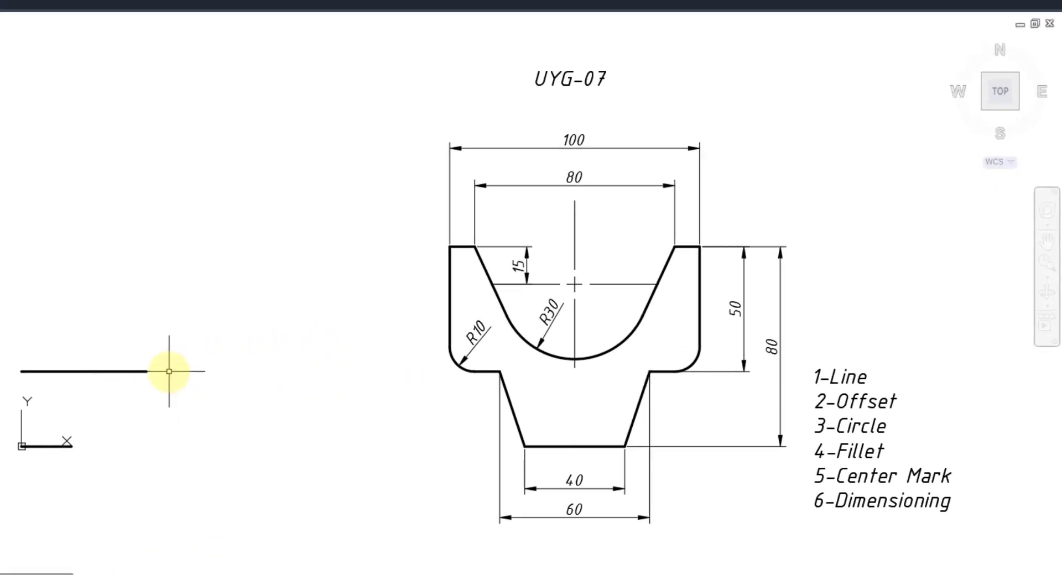
key(Return)
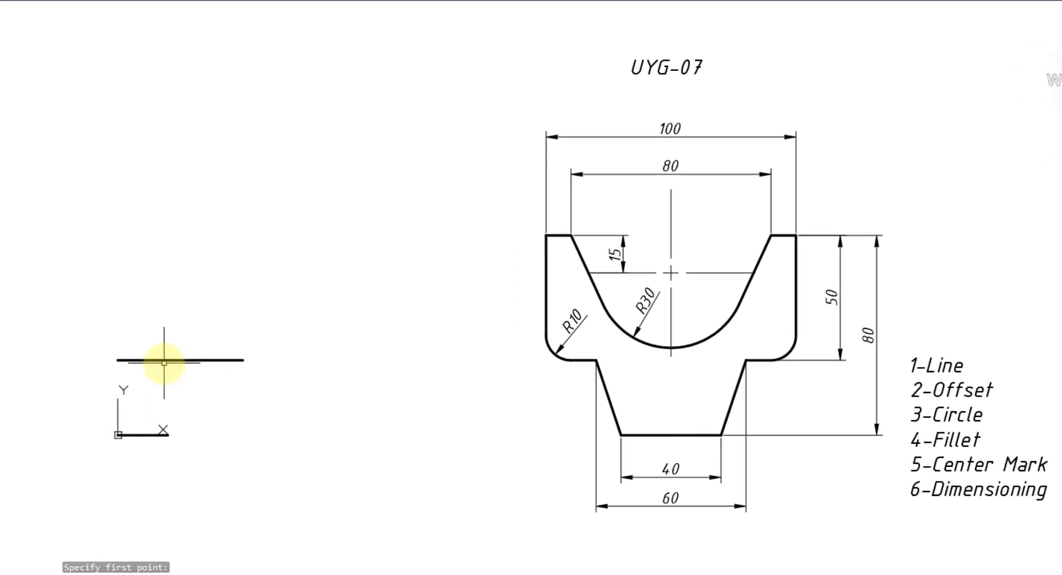
click(164, 361)
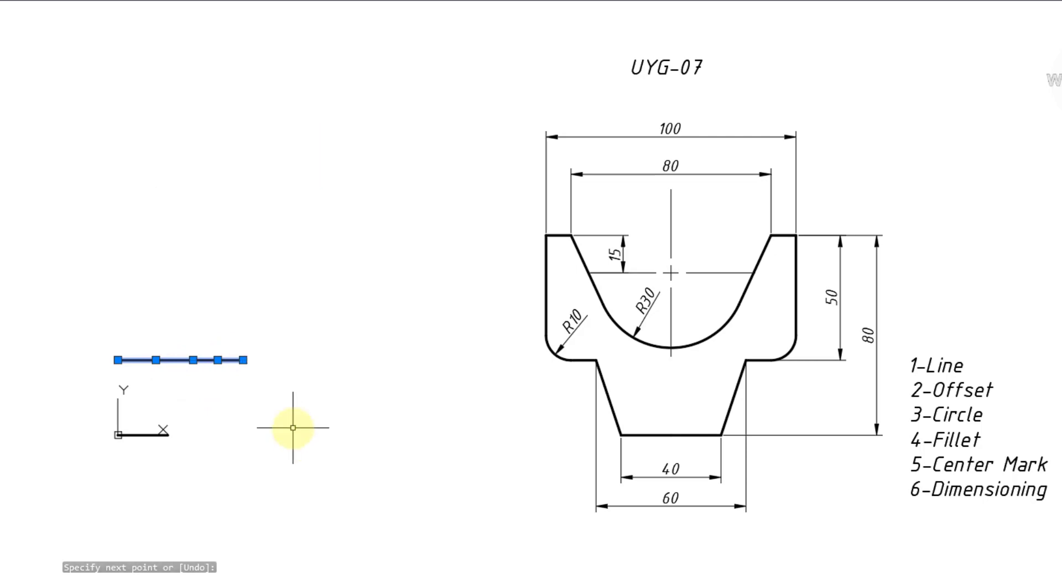
key(Escape)
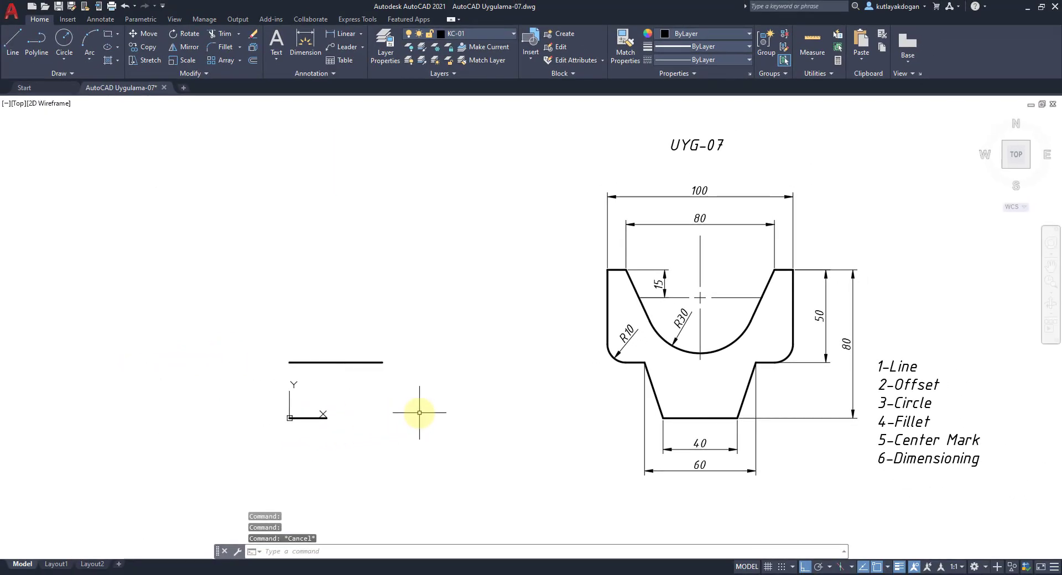
click(374, 362)
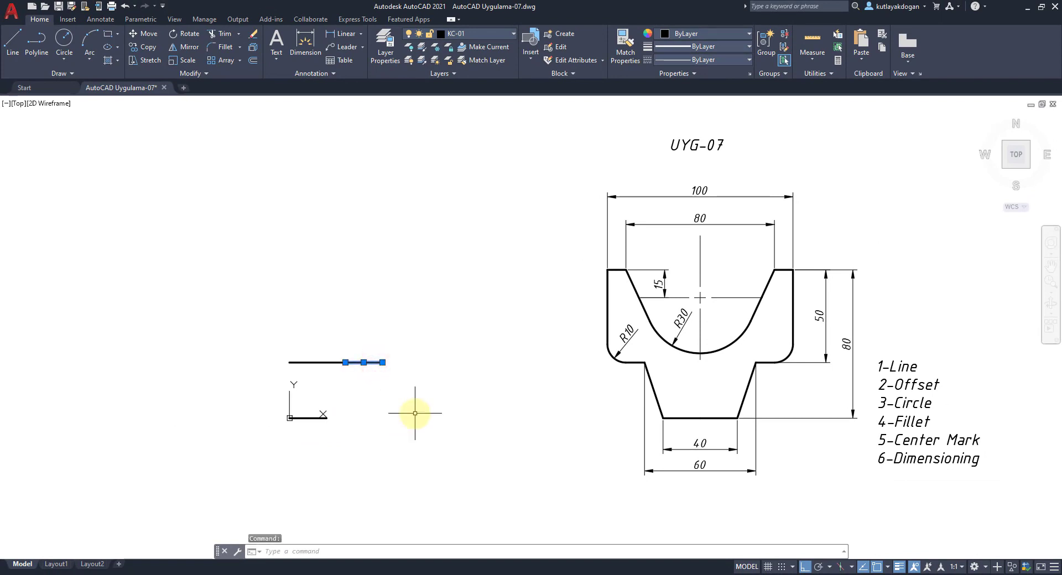
key(Escape)
key(Escape)
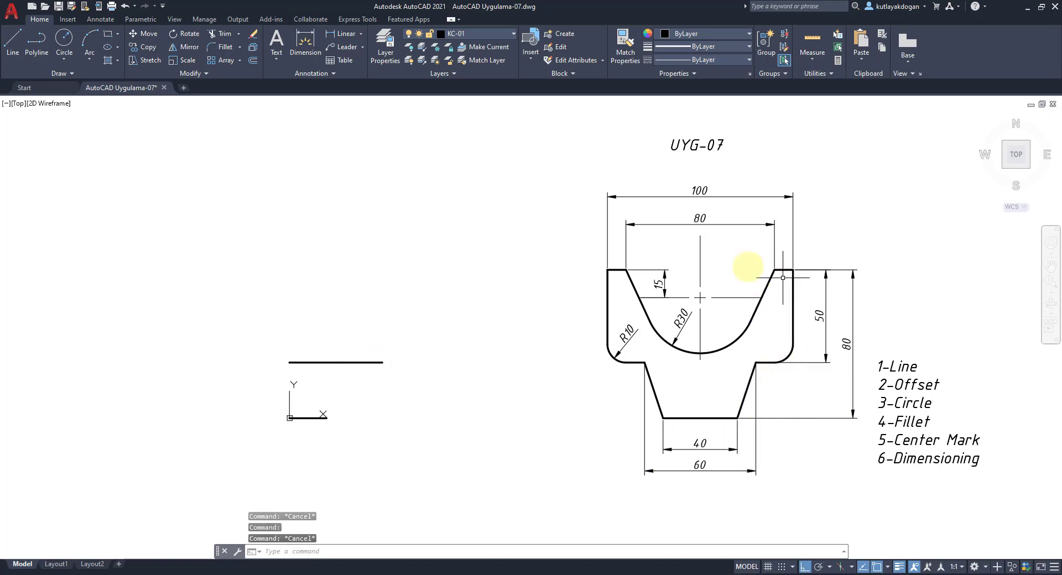
Step: Offset the right 20-unit segment 50 units upward
click(252, 61)
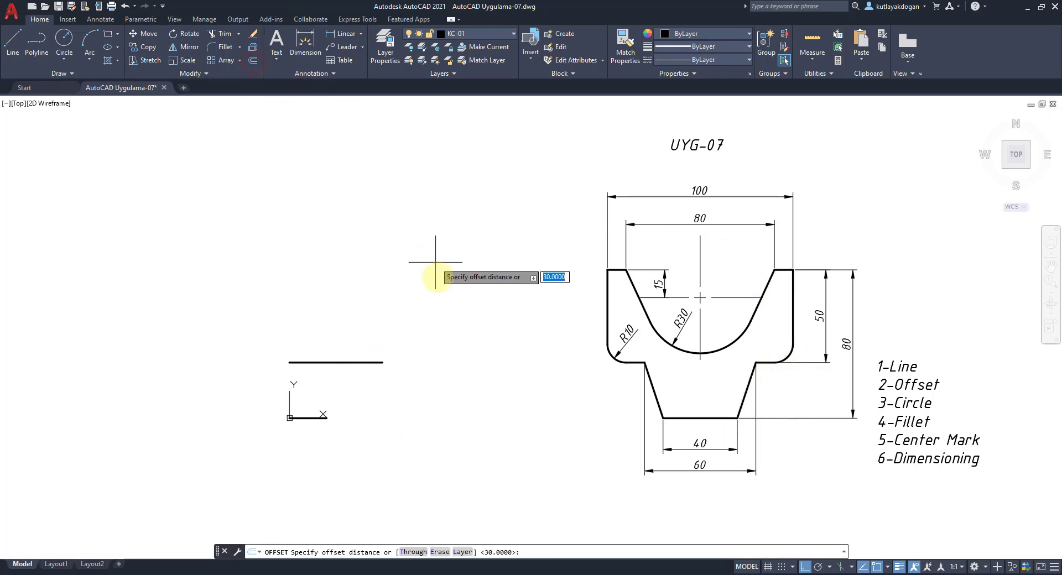
text(50)
key(Return)
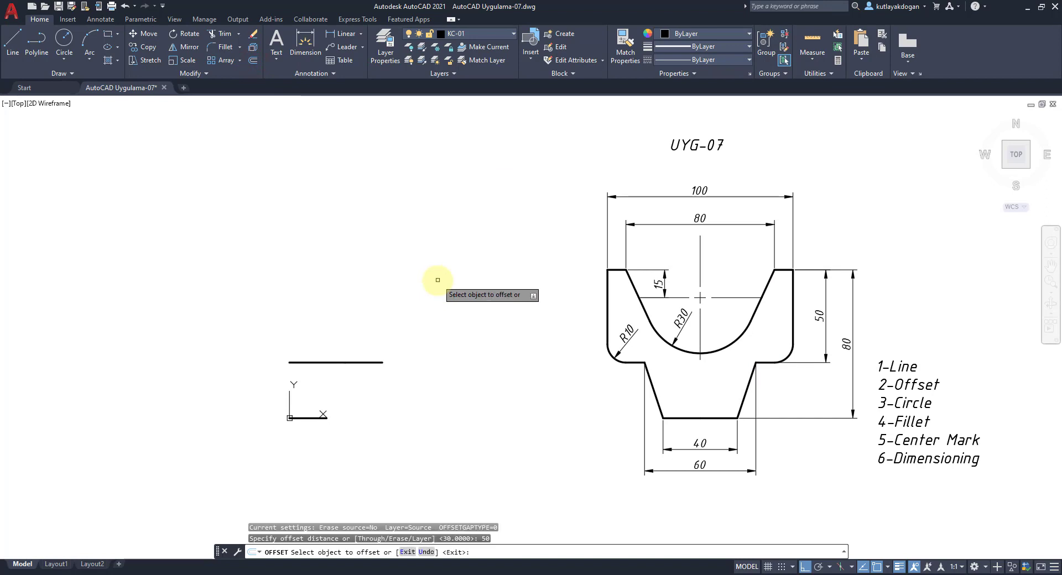
click(378, 362)
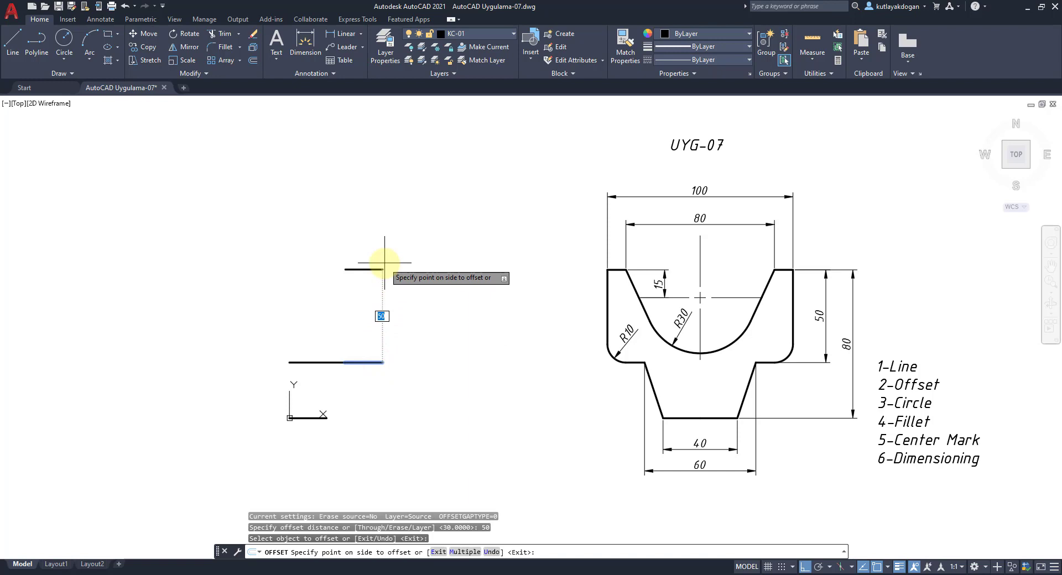
key(Return)
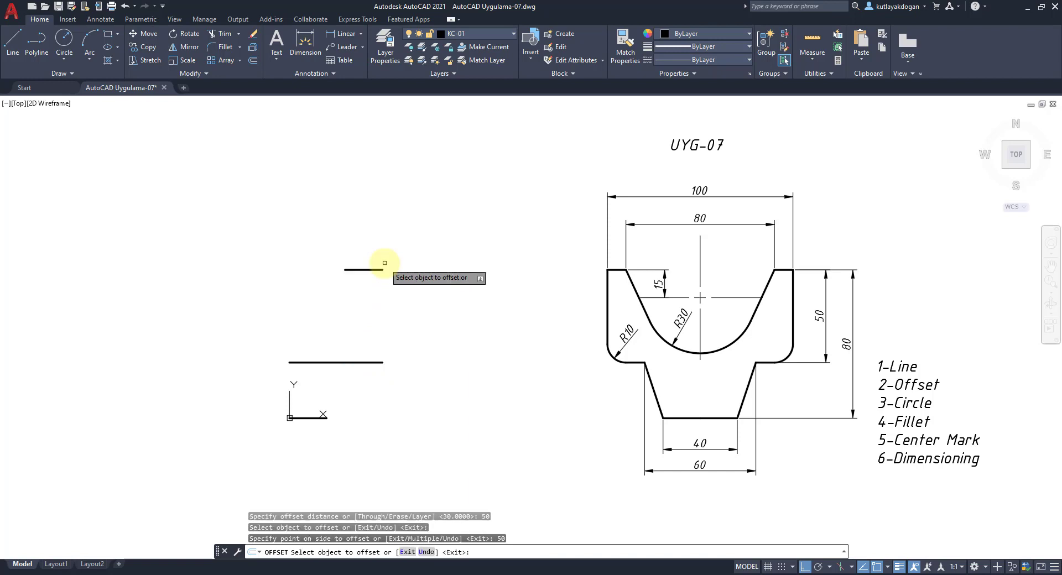
right_click(447, 237)
click(465, 242)
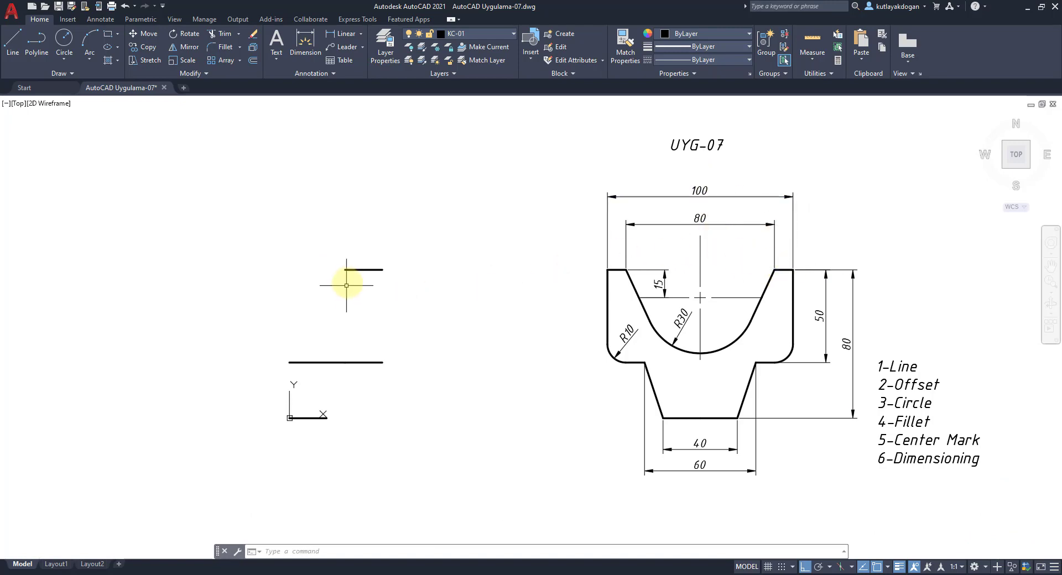
Step: Grip-stretch the short top line from 20 down to 10 units long
click(358, 271)
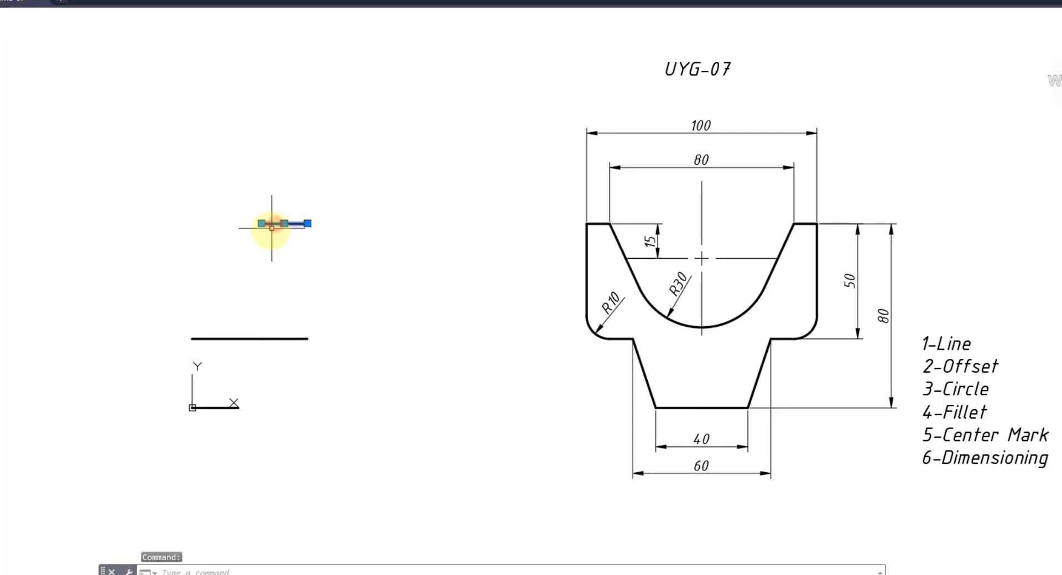
click(262, 224)
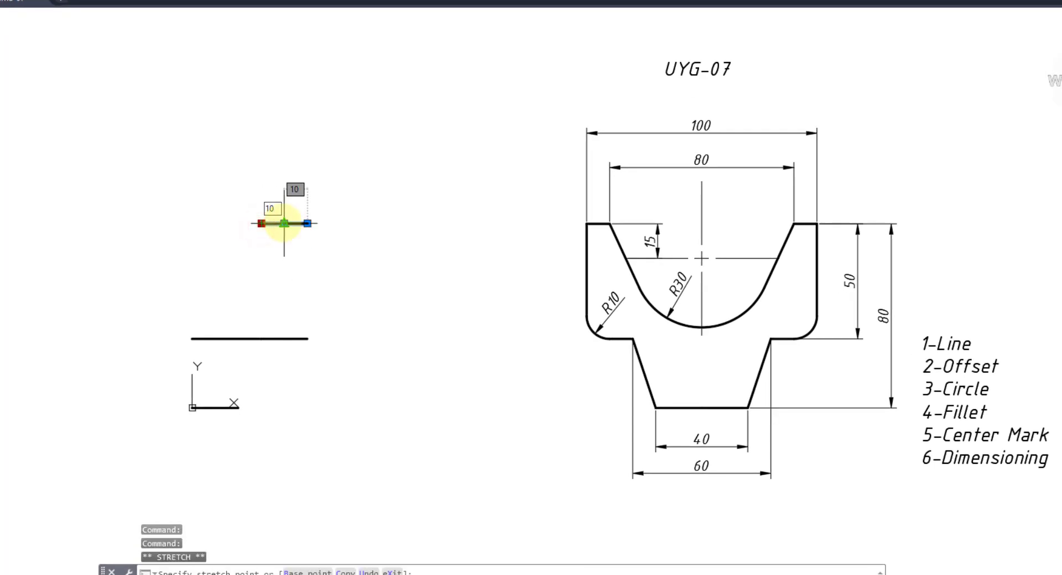
key(Return)
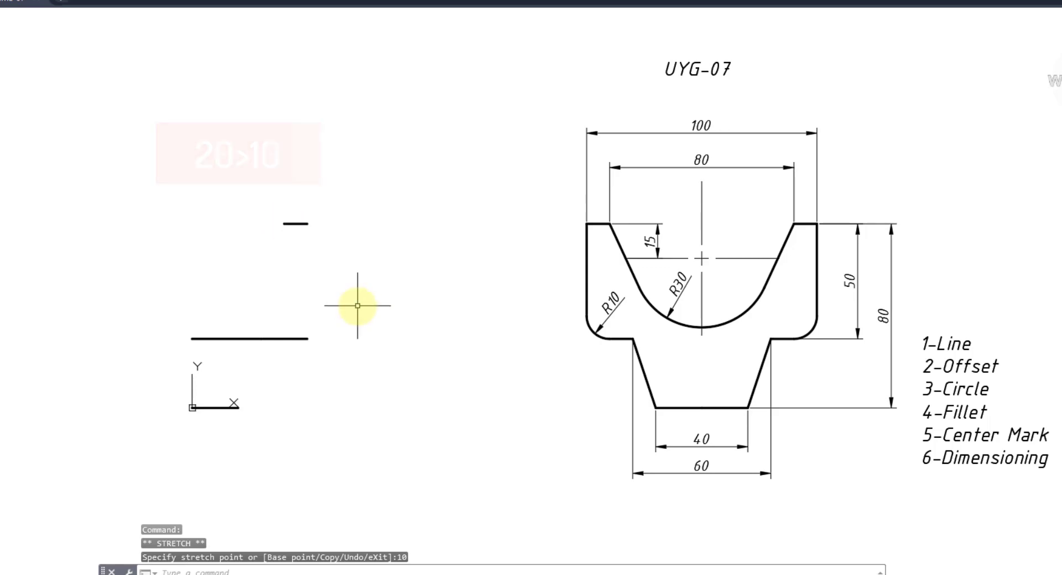
key(Escape)
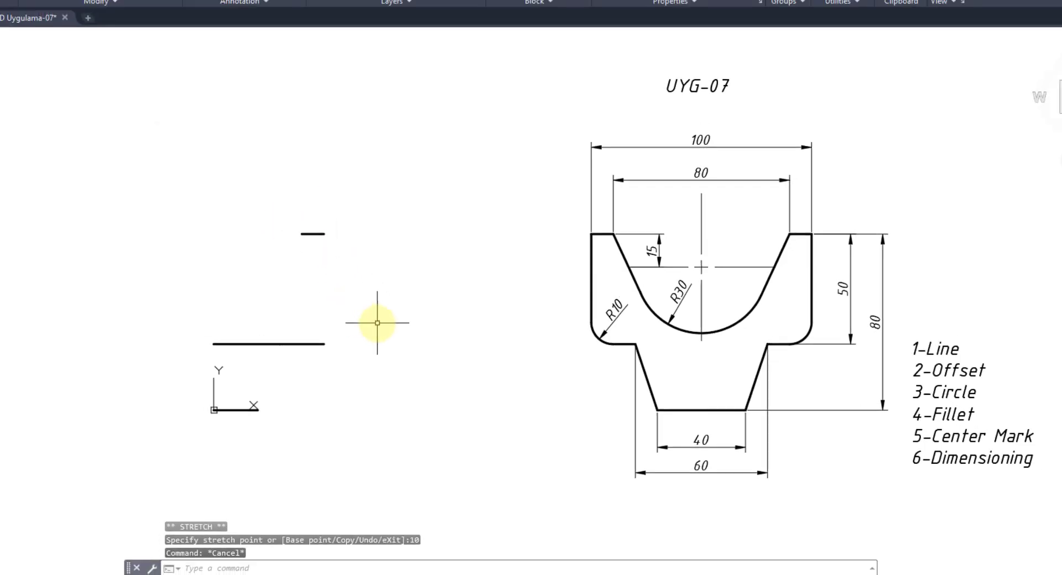
click(14, 43)
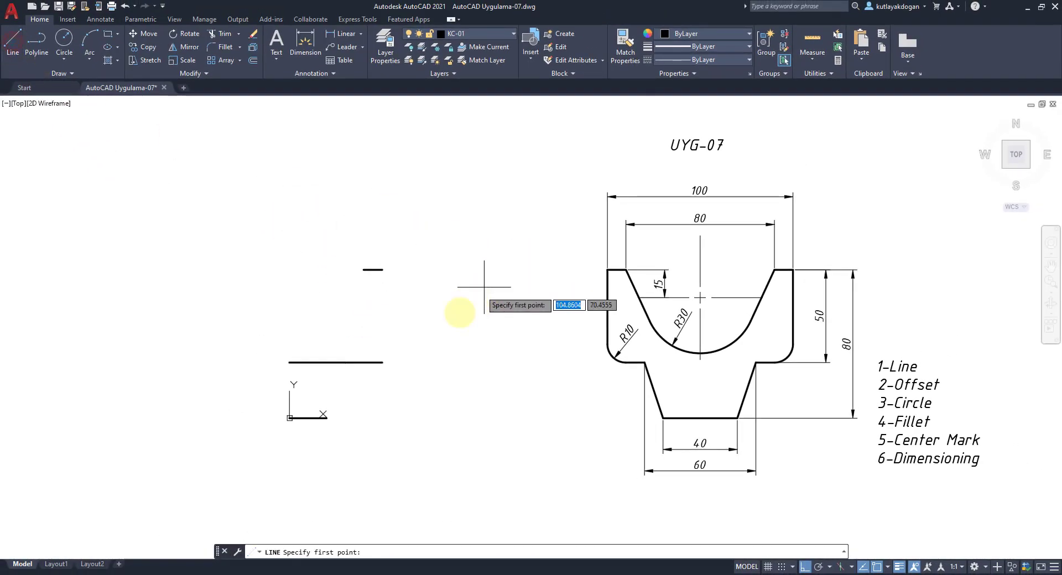
Step: Draw a slanted edge from the bottom line's right end up to the horizontal line
click(326, 417)
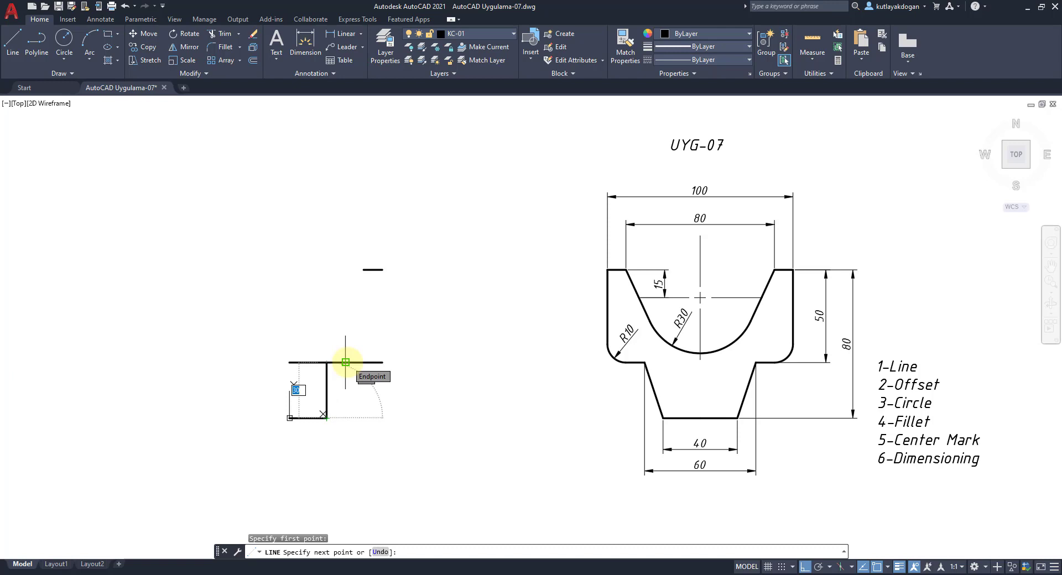
click(345, 363)
right_click(345, 362)
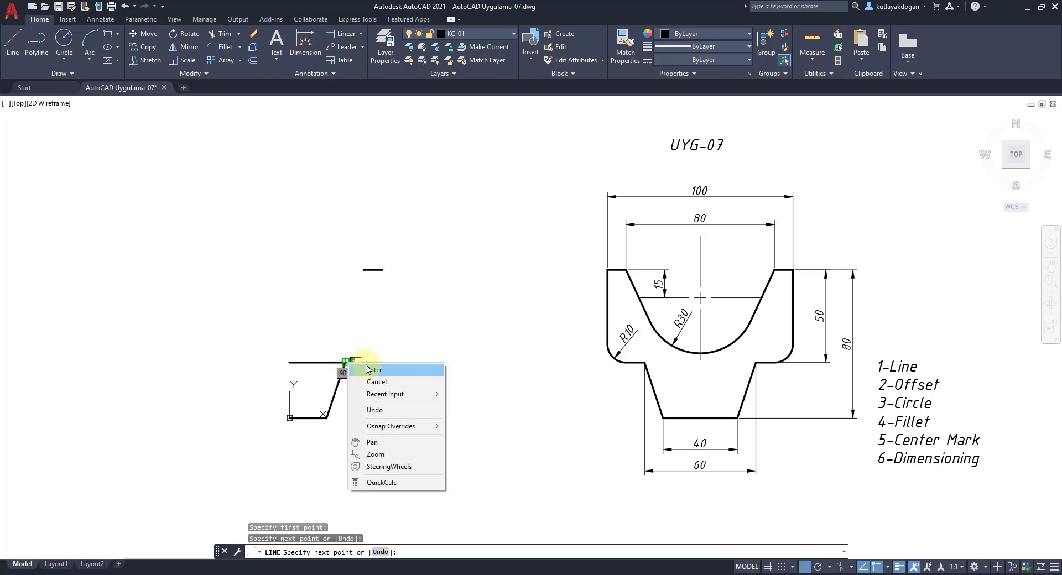
click(373, 366)
Step: Draw a vertical edge from the horizontal line's right end up to the short top line
right_click(410, 222)
click(442, 229)
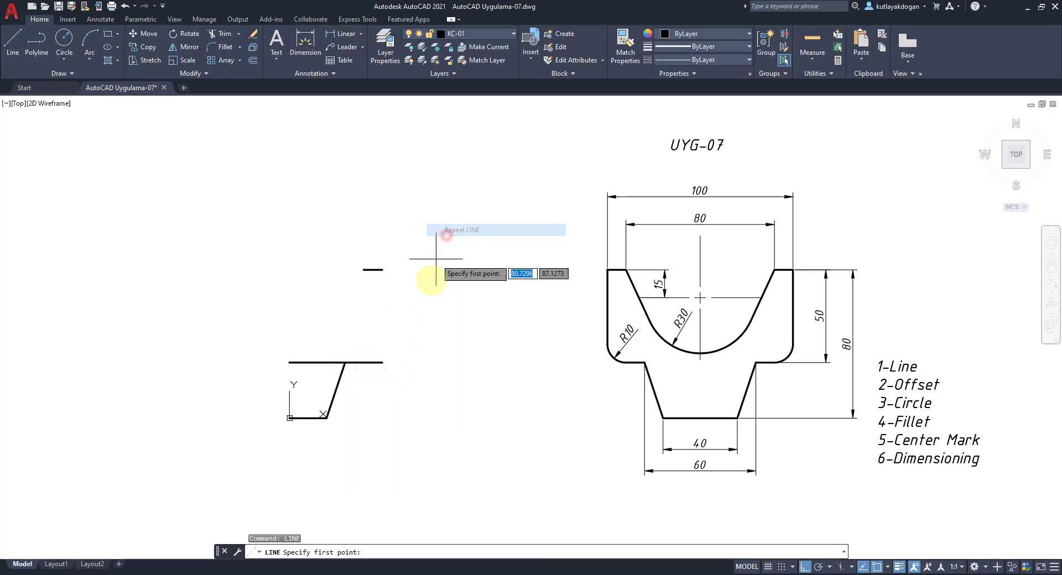
click(382, 362)
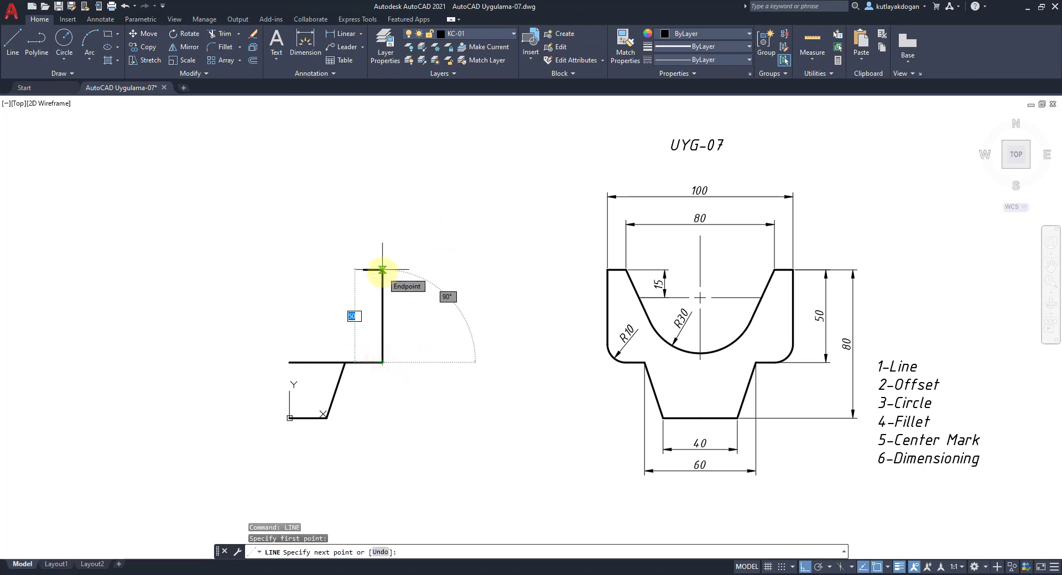
click(383, 270)
right_click(382, 271)
click(416, 280)
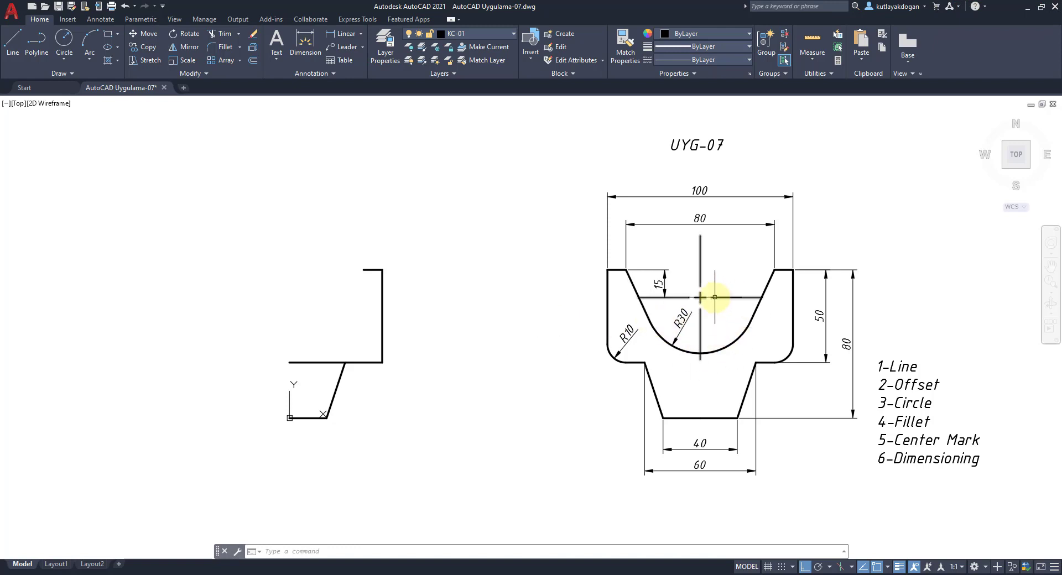
Step: Draw a radius-30 circle centred @0,65 from the bottom-left corner using the From snap
click(64, 40)
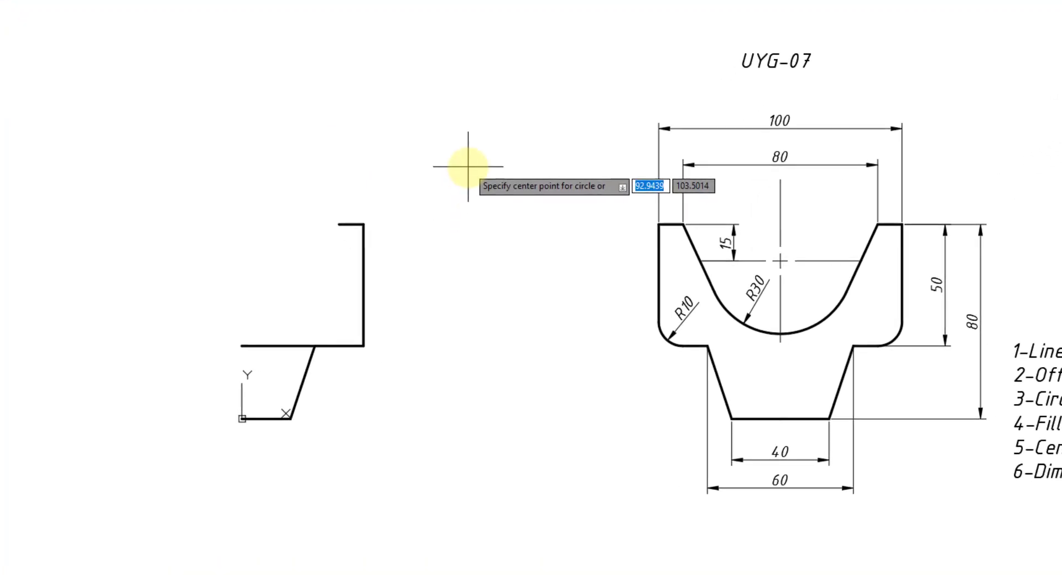
shift+right_click(454, 225)
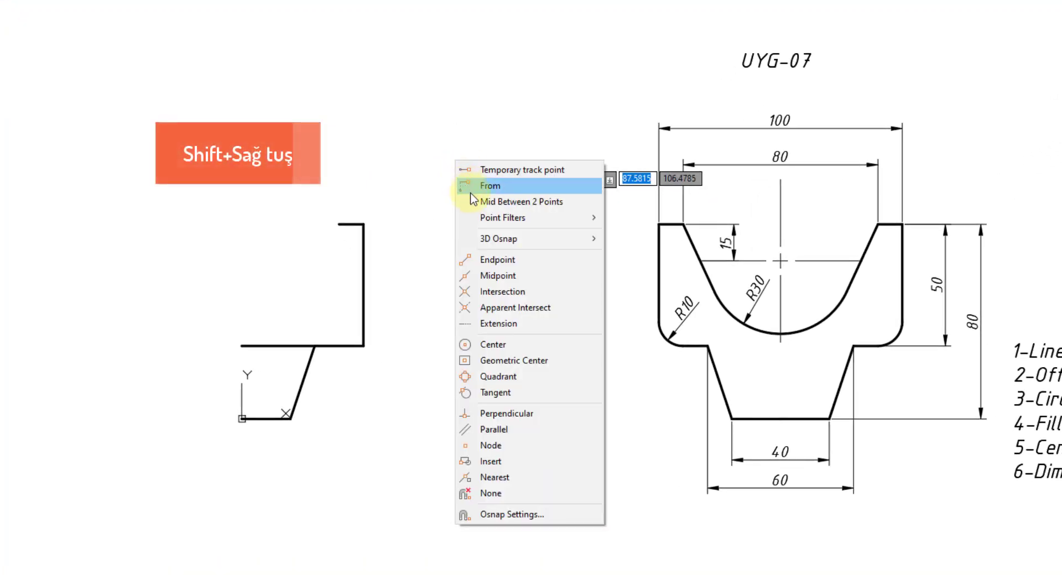
click(480, 186)
text(65)
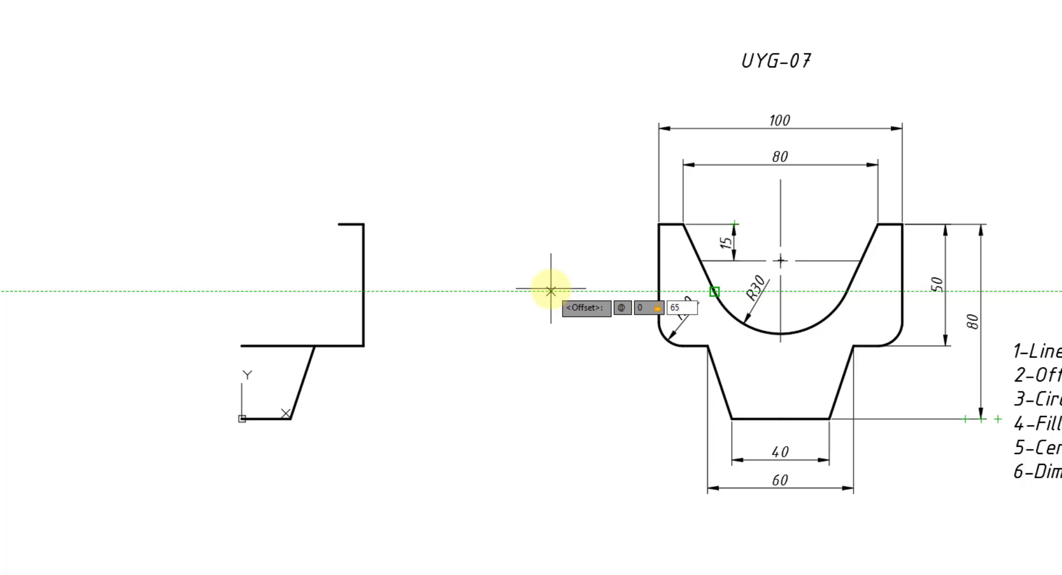
key(Return)
text(30)
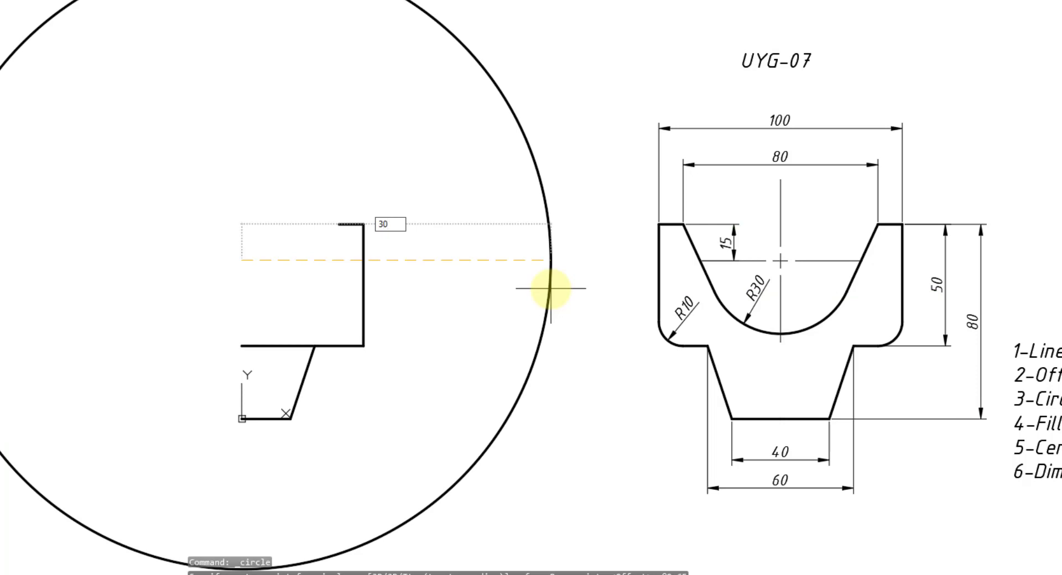
key(Return)
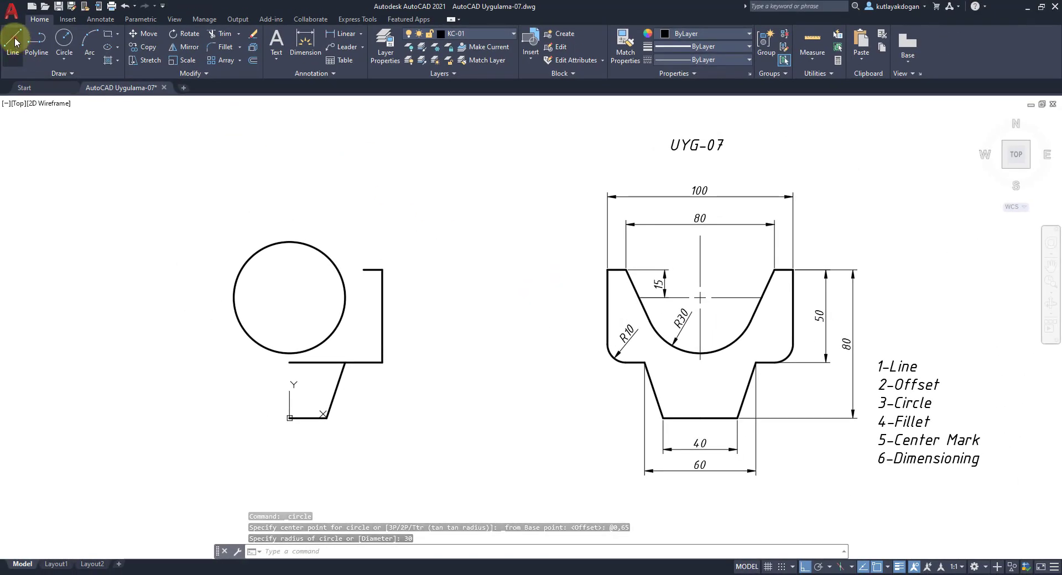
Step: Draw a line from the top-left corner tangent to the circle, with Ortho off
click(14, 41)
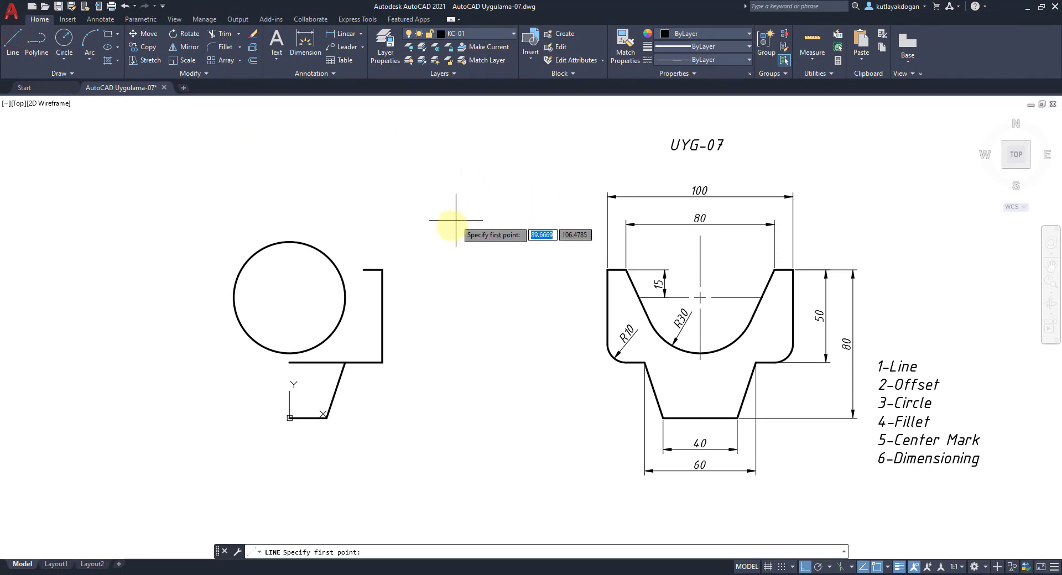
click(364, 270)
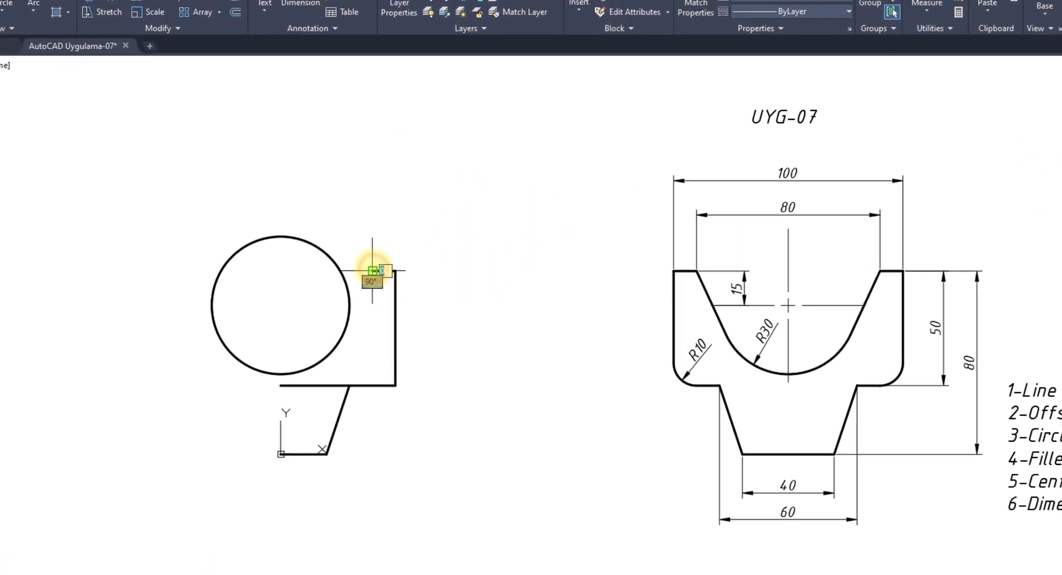
click(377, 271)
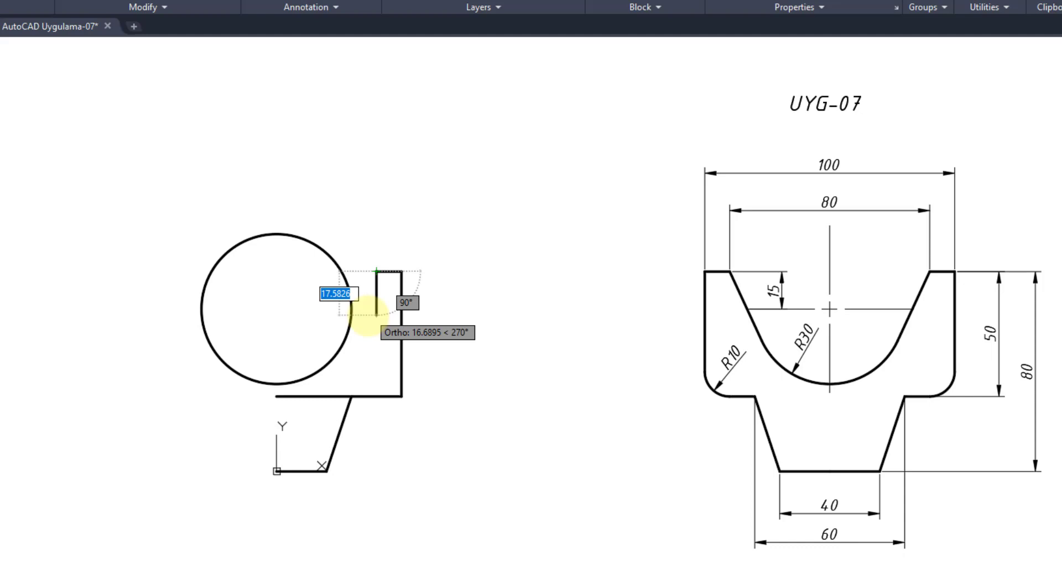
right_click(368, 316)
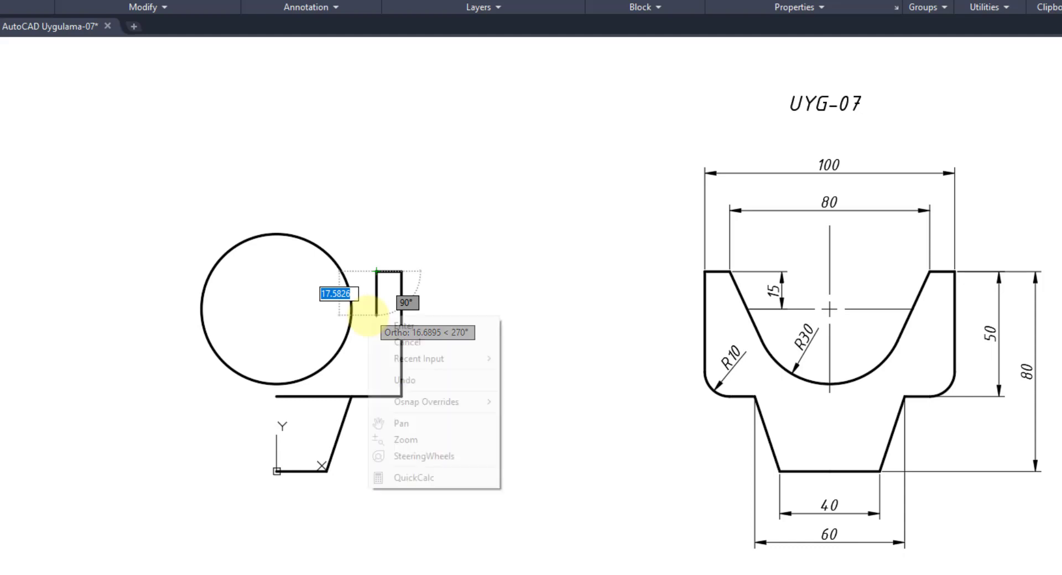
click(588, 295)
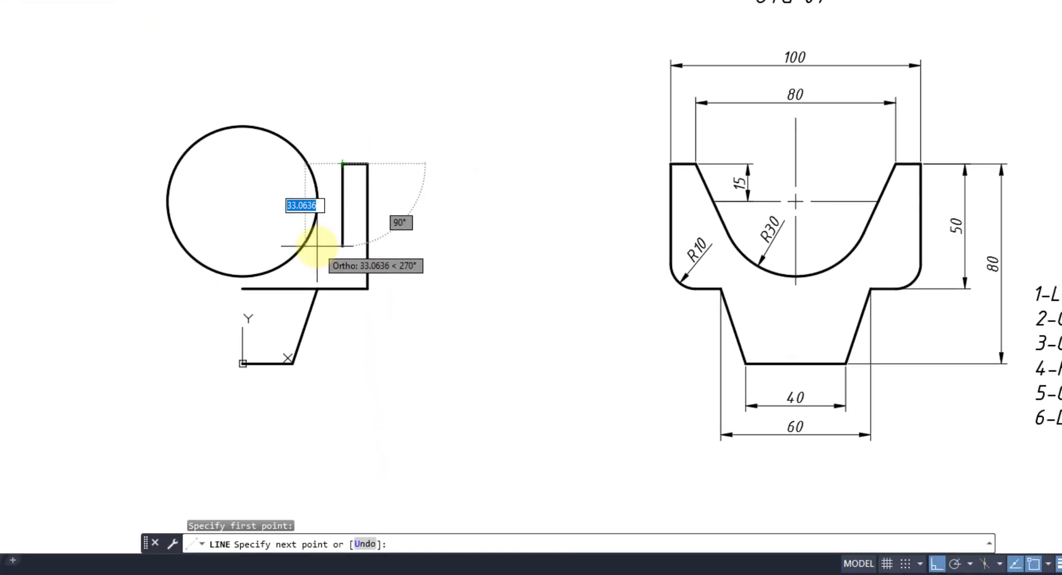
click(936, 564)
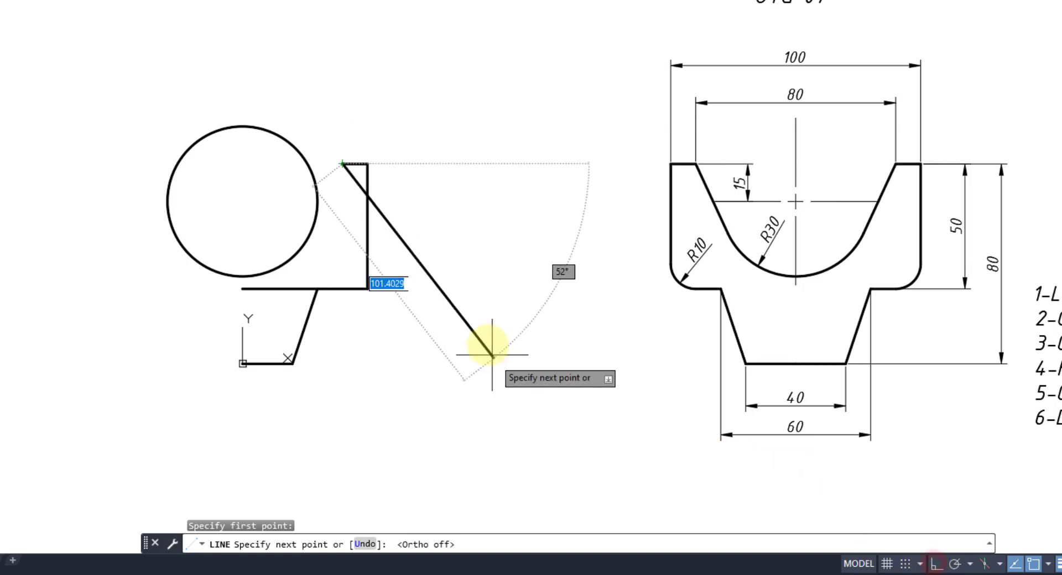
shift+right_click(461, 239)
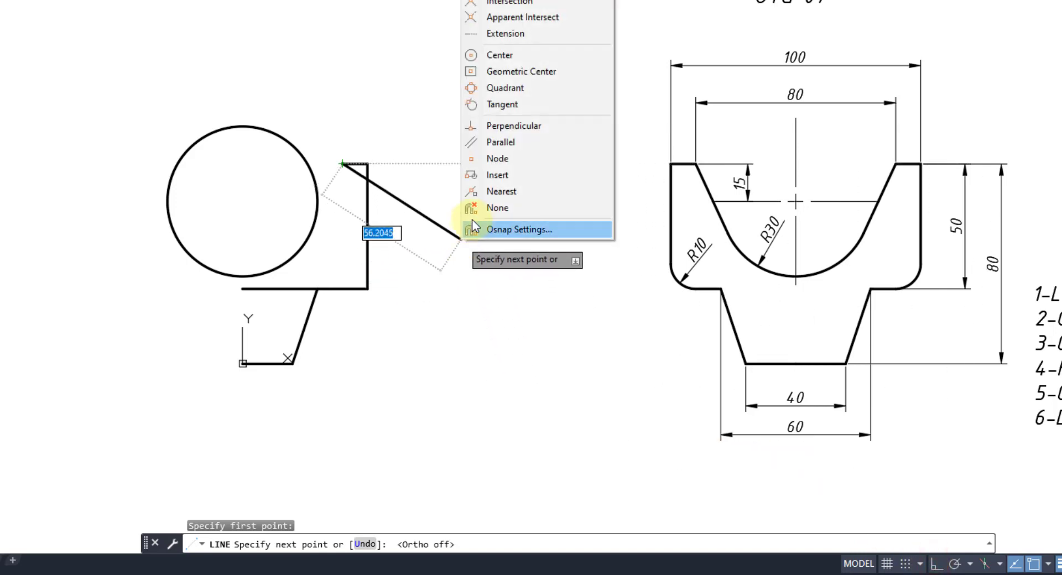
click(501, 104)
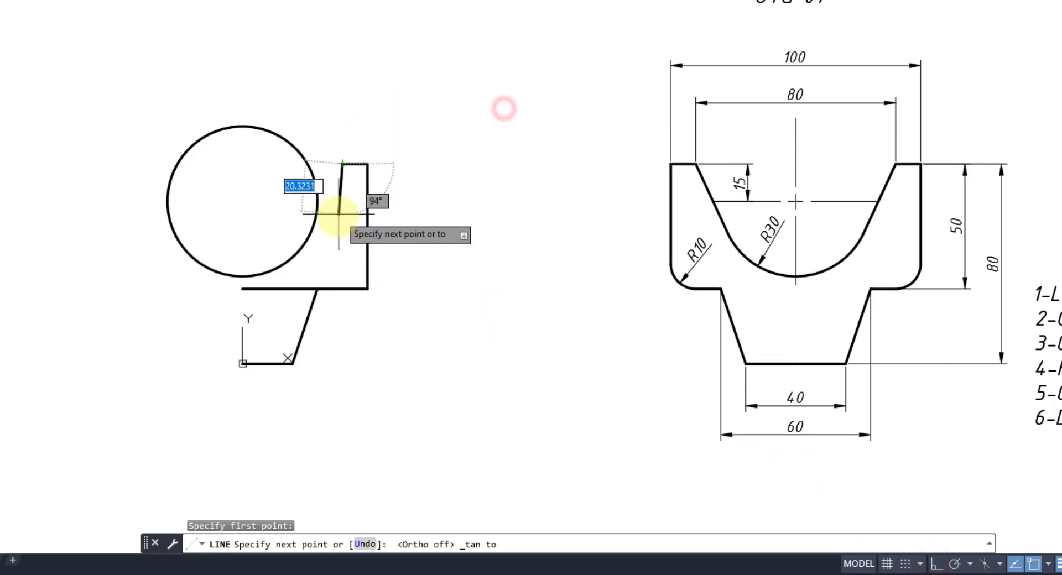
click(311, 232)
right_click(310, 231)
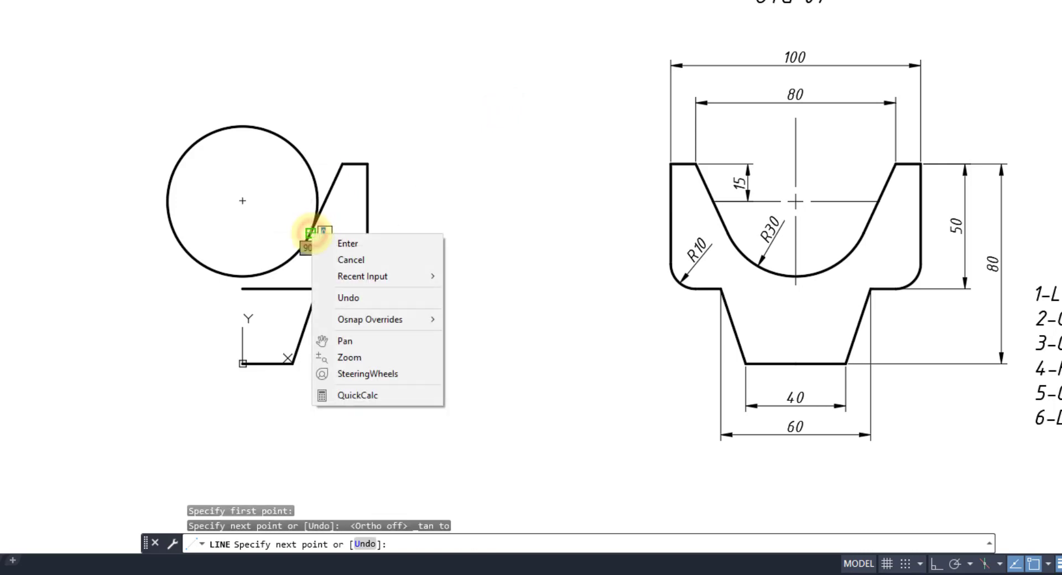
click(343, 239)
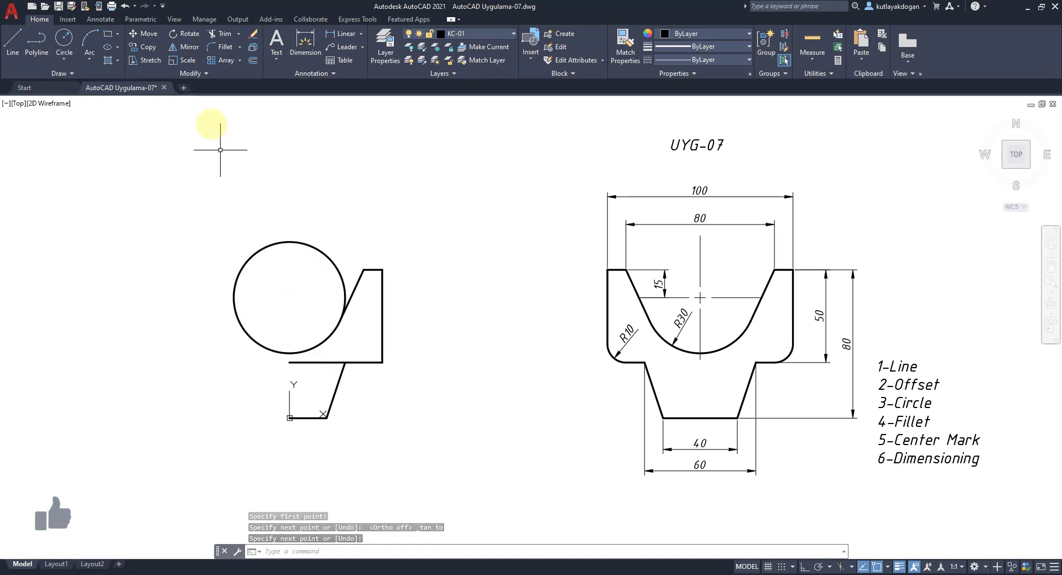
Step: Erase the stray line under the circle and select the right-side profile lines to mirror
click(253, 34)
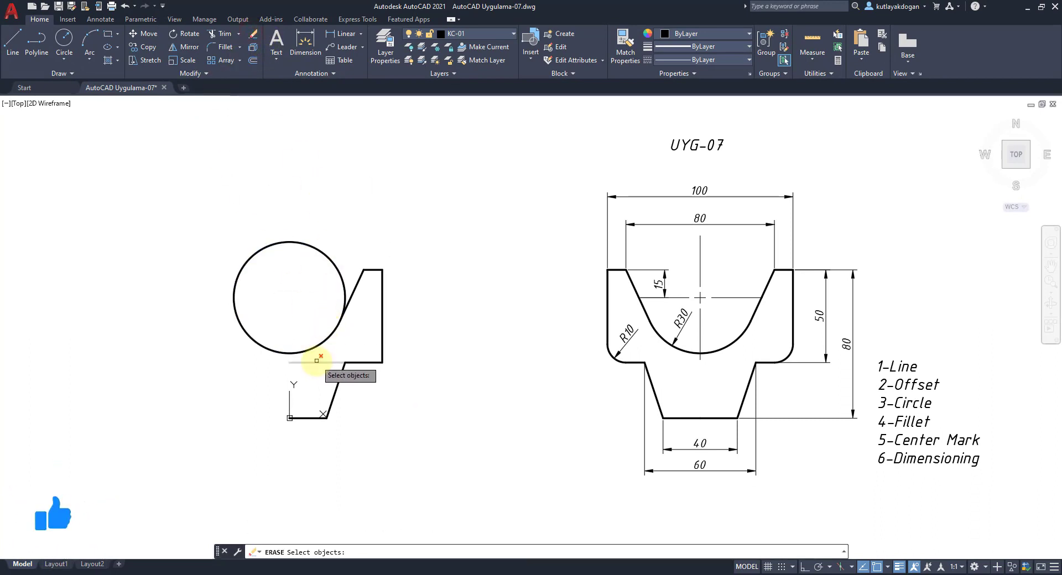
key(Return)
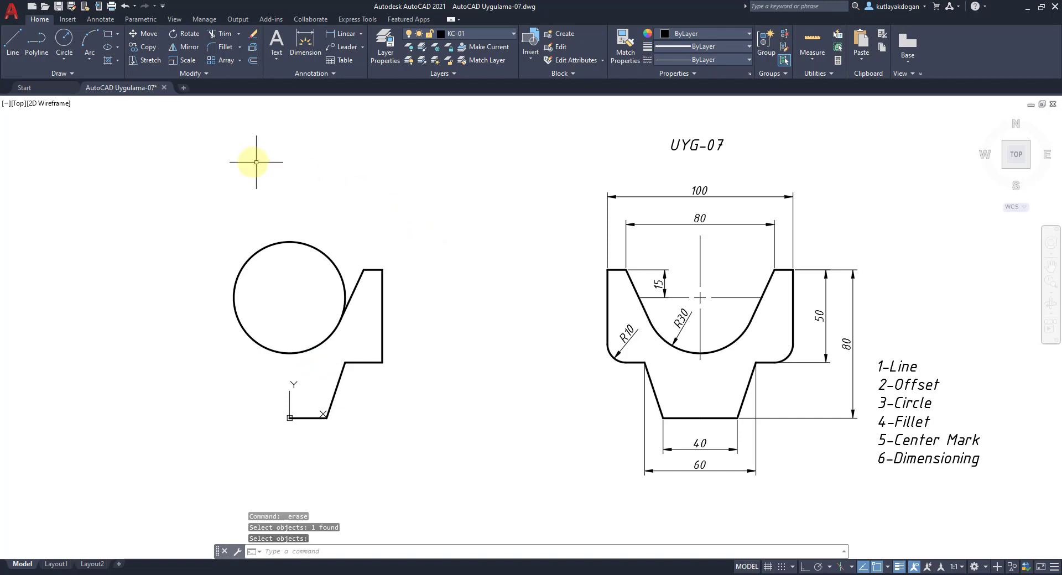
click(189, 49)
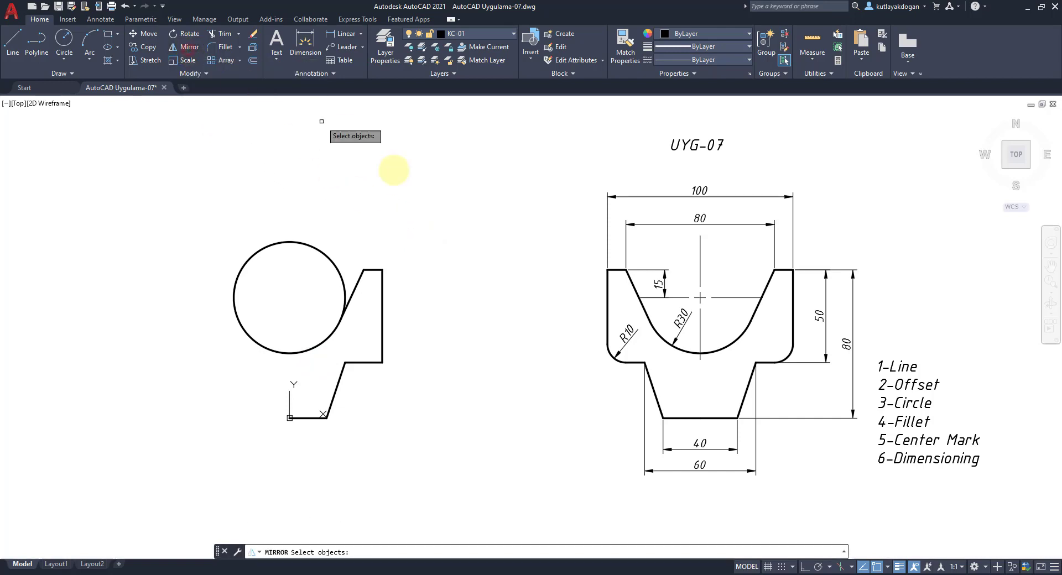
click(405, 246)
click(358, 398)
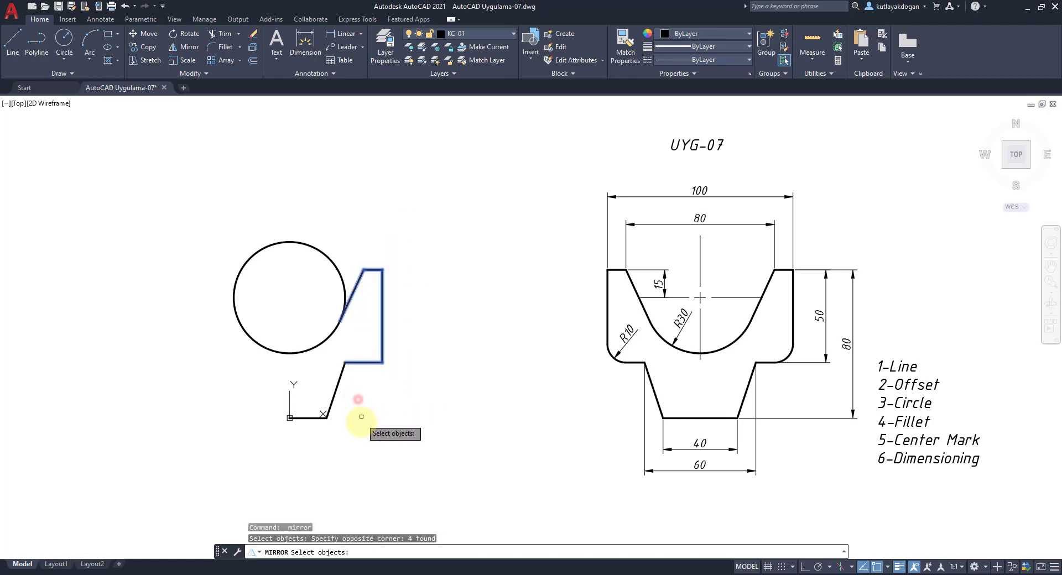
click(337, 389)
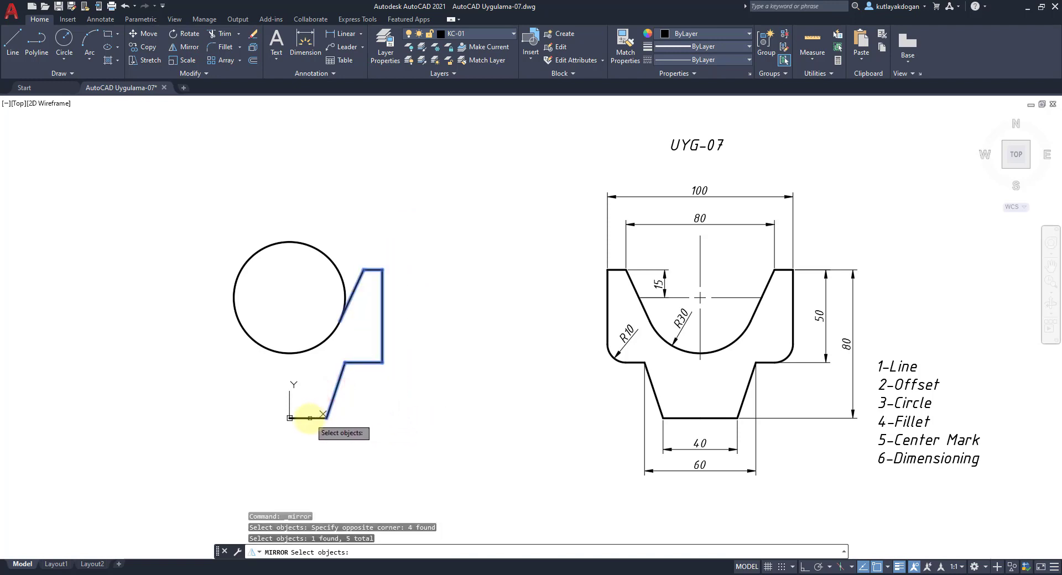
click(304, 417)
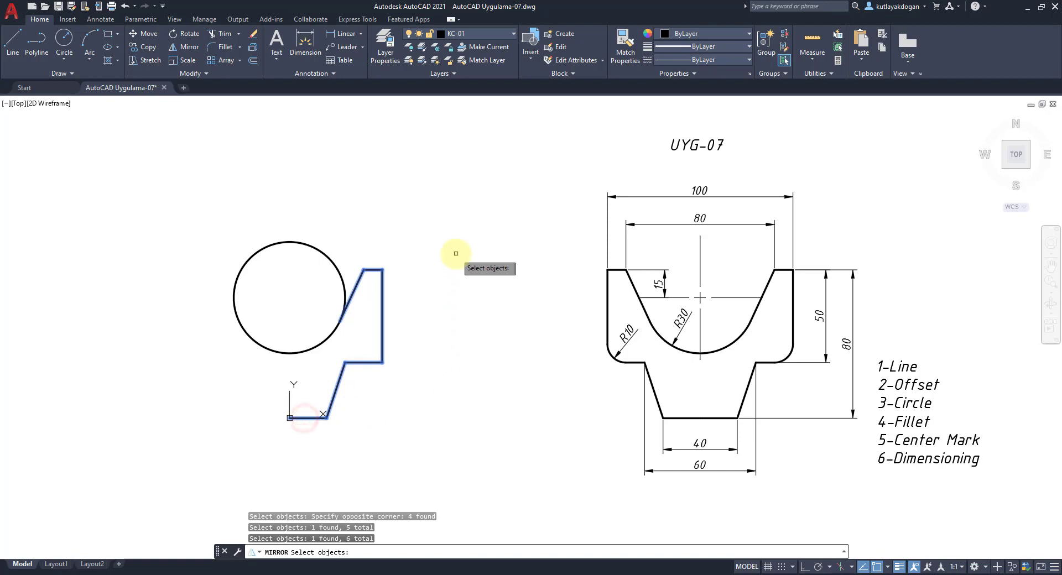
key(Return)
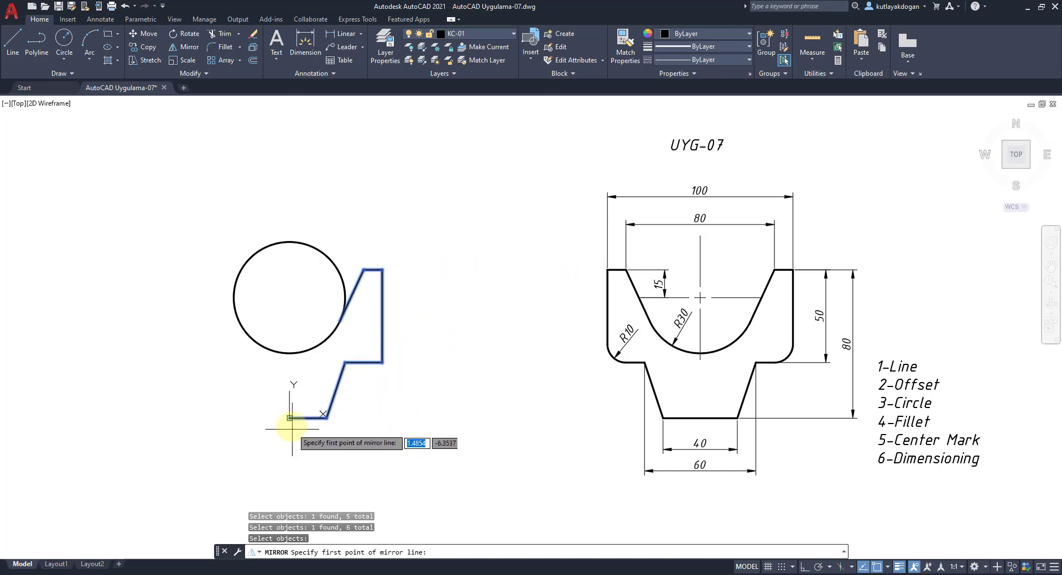
Step: Mirror them about a vertical axis through the circle centre, keeping the originals
click(289, 419)
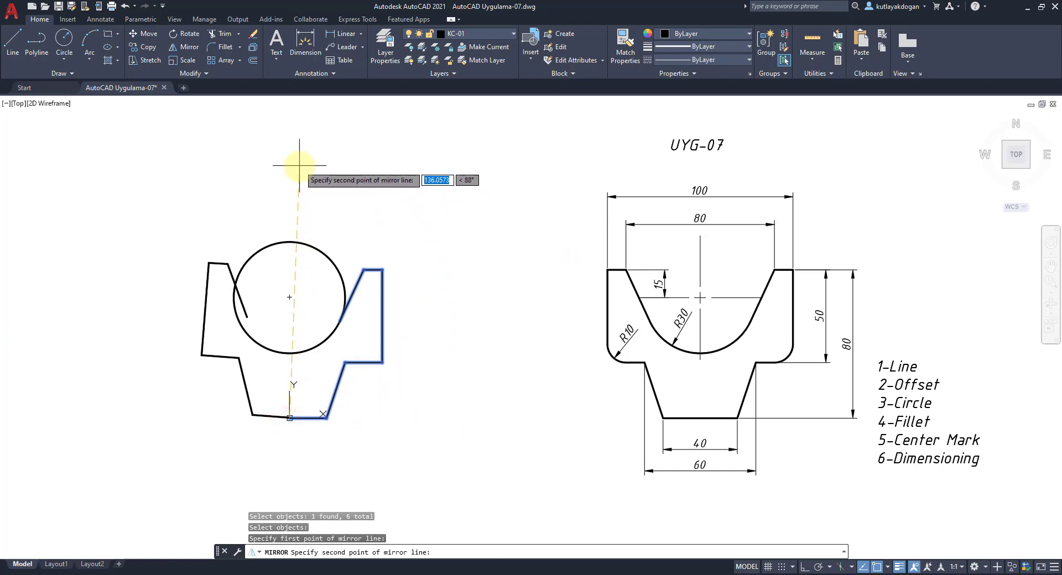
click(801, 570)
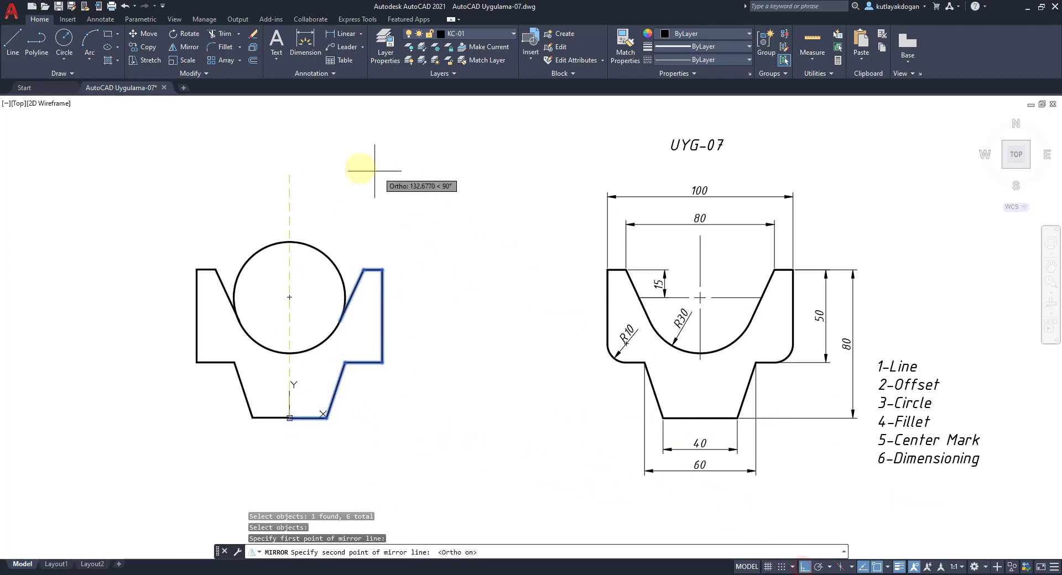
click(344, 177)
right_click(344, 177)
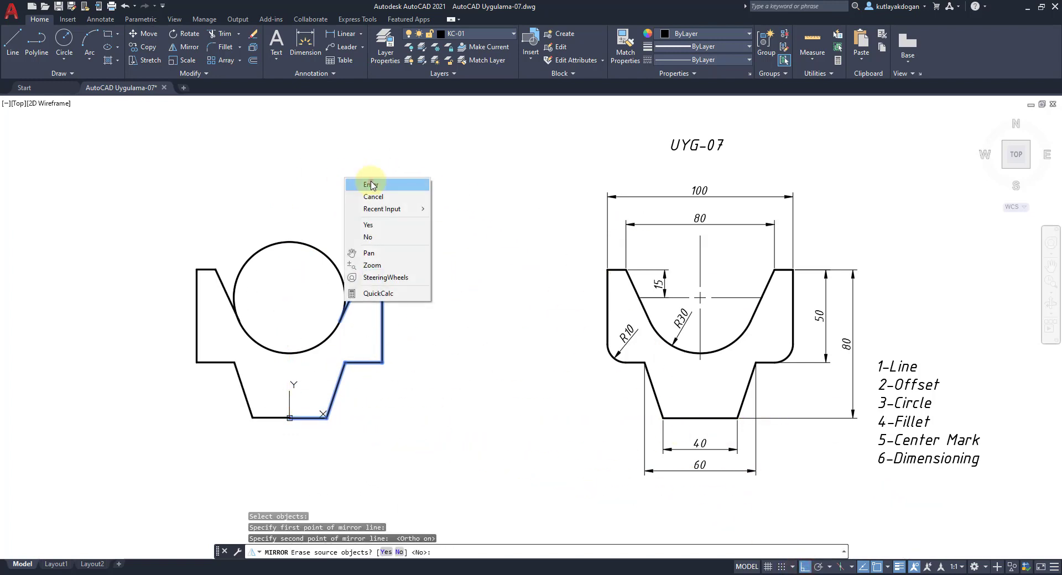
click(371, 181)
text(TR)
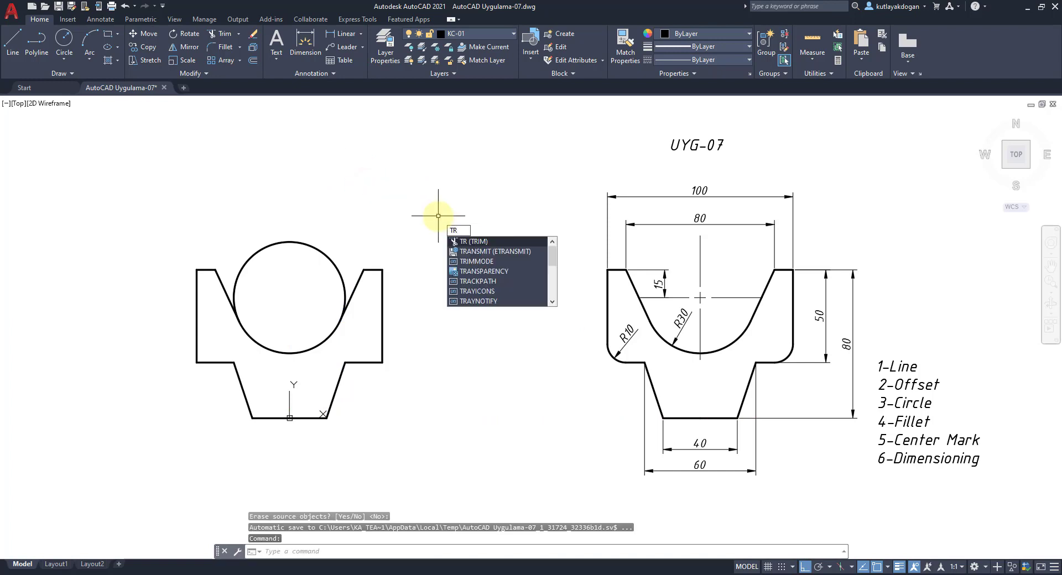
Step: Trim away the circle's upper arc, leaving its lower arc as a rounded notch
key(Return)
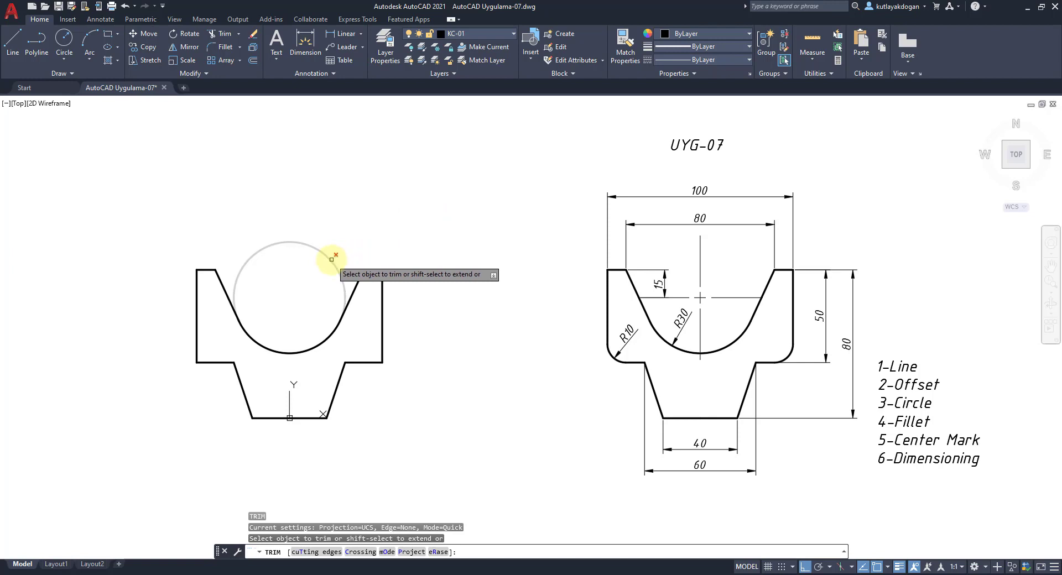
click(332, 260)
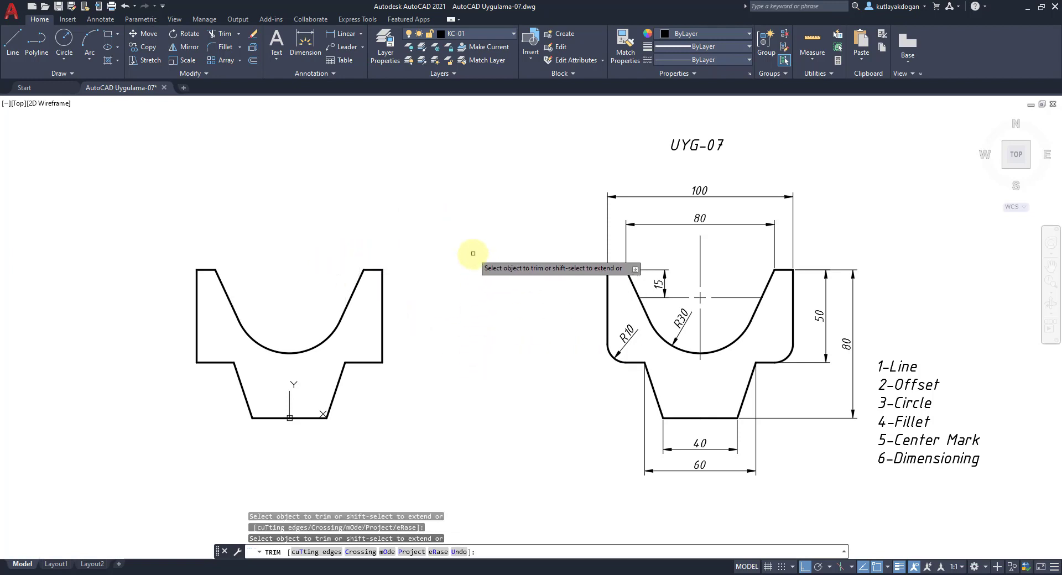
right_click(459, 209)
click(481, 220)
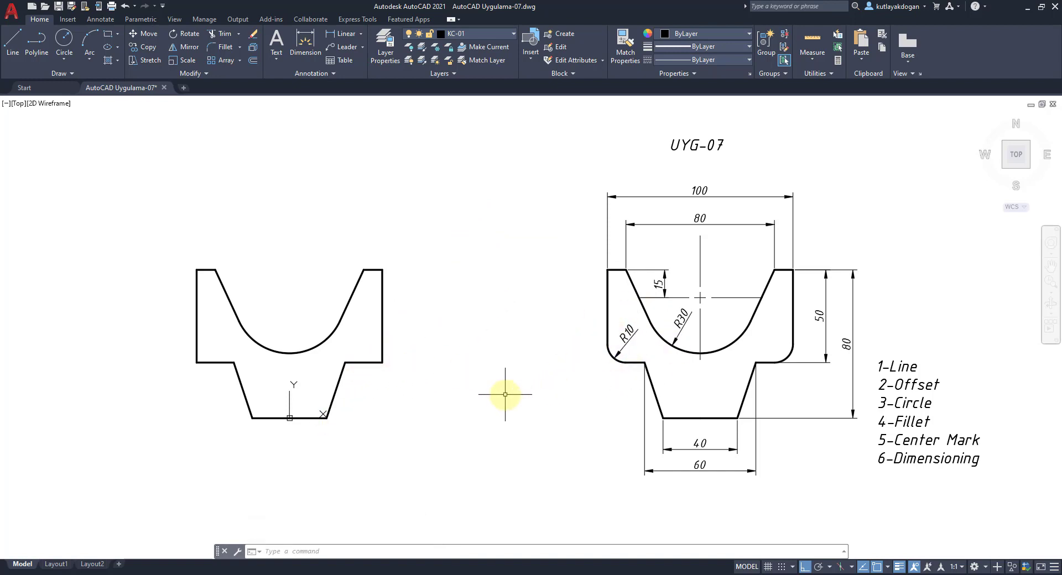
Step: Fillet the lower-right and lower-left ledge corners with radius 10
click(224, 48)
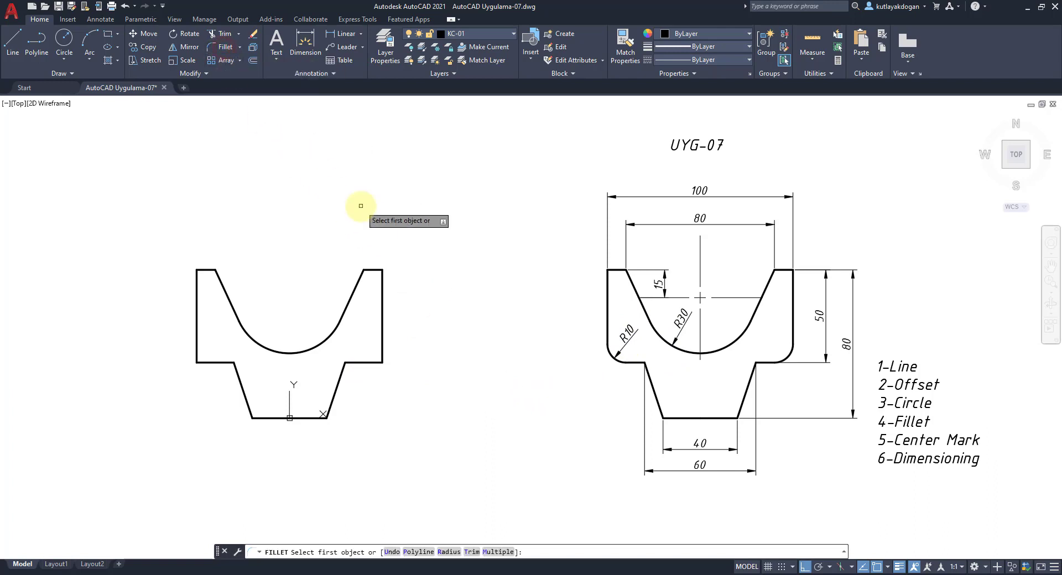
click(449, 552)
text(10)
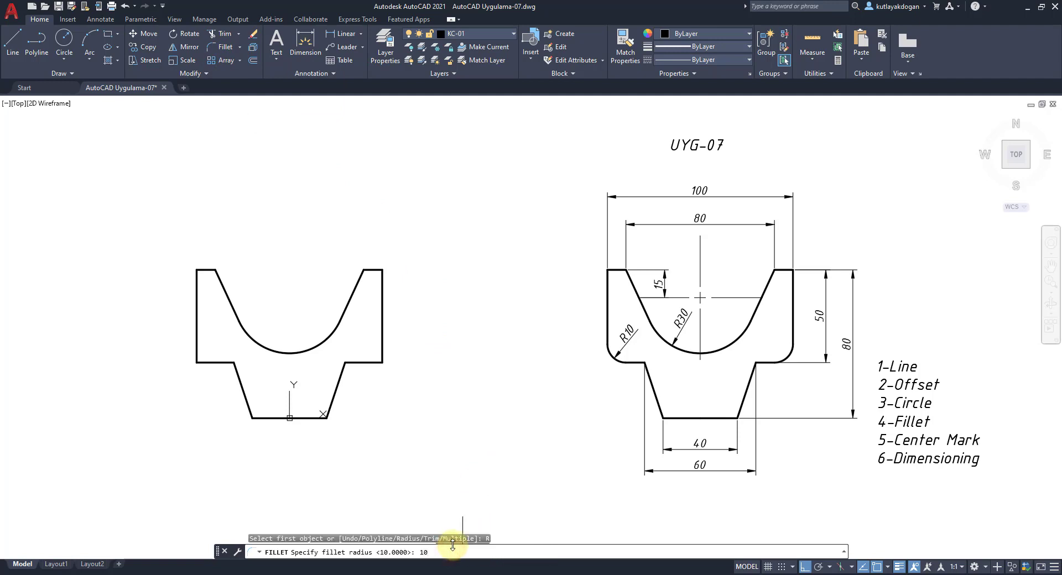
key(Return)
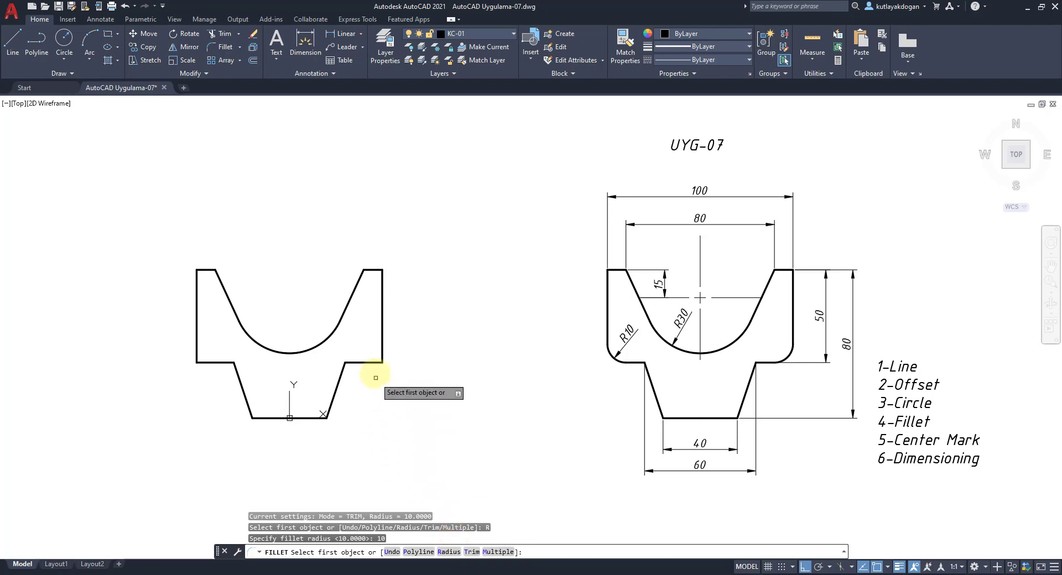
click(372, 363)
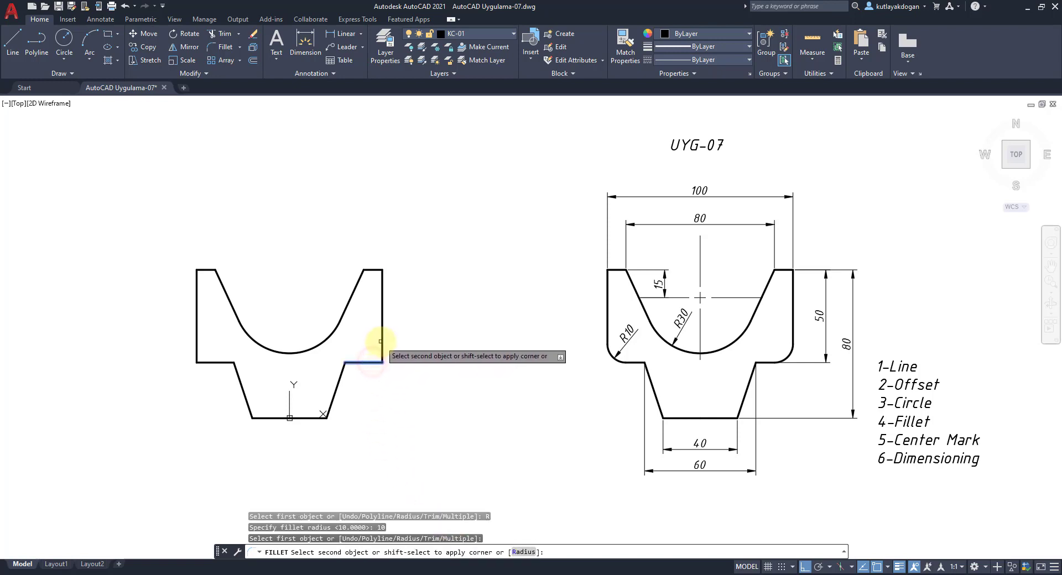
click(382, 341)
right_click(420, 244)
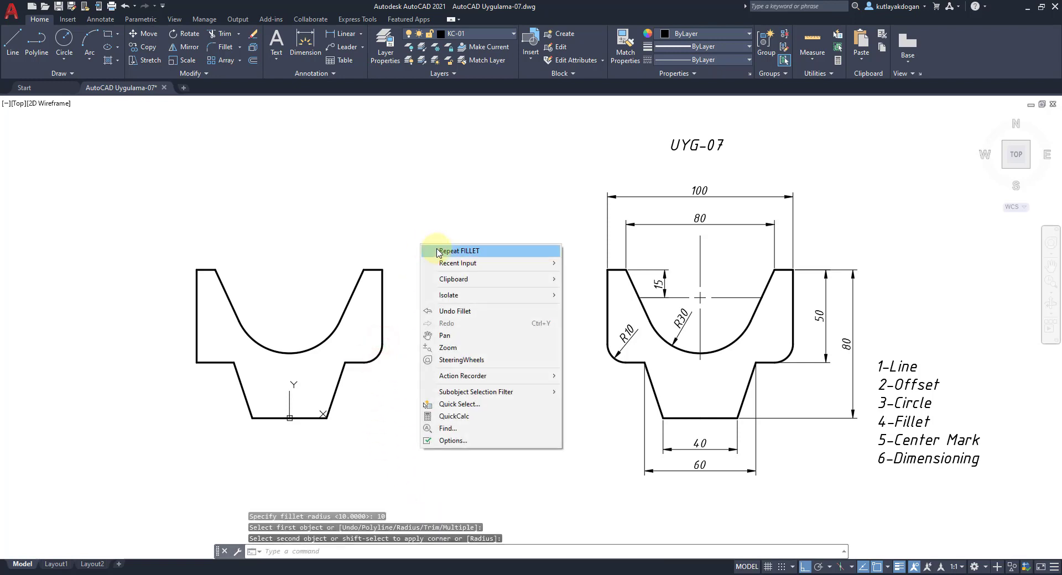
click(437, 251)
click(214, 362)
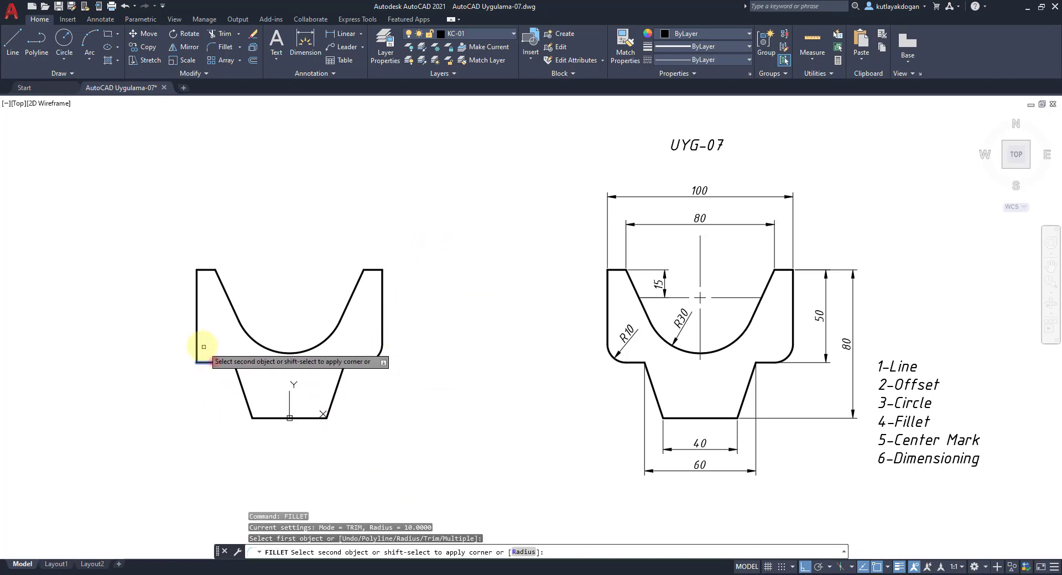
click(196, 343)
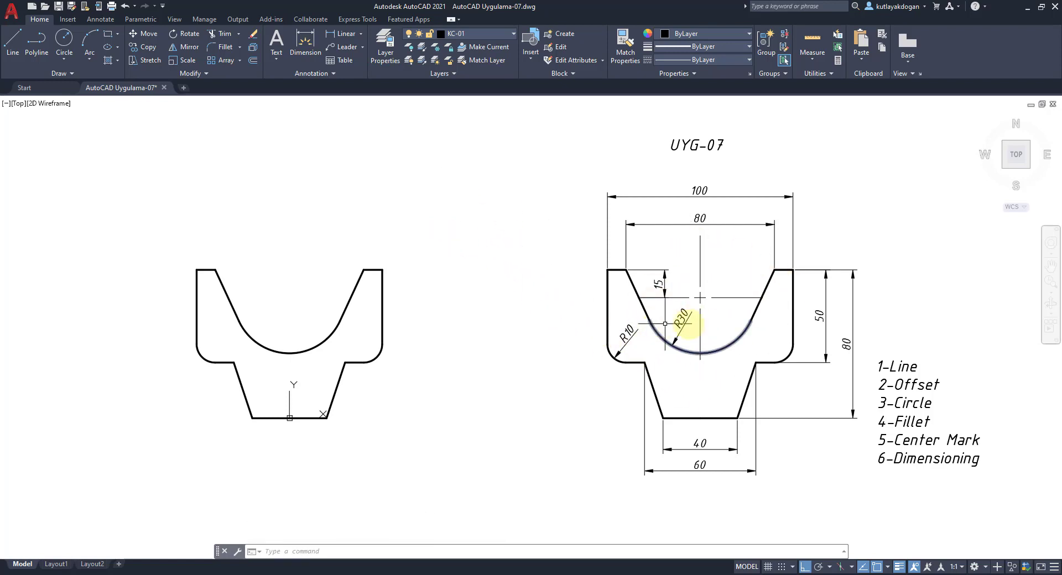
Step: On layer EC-01, add a center mark to the U-shaped arc
click(461, 34)
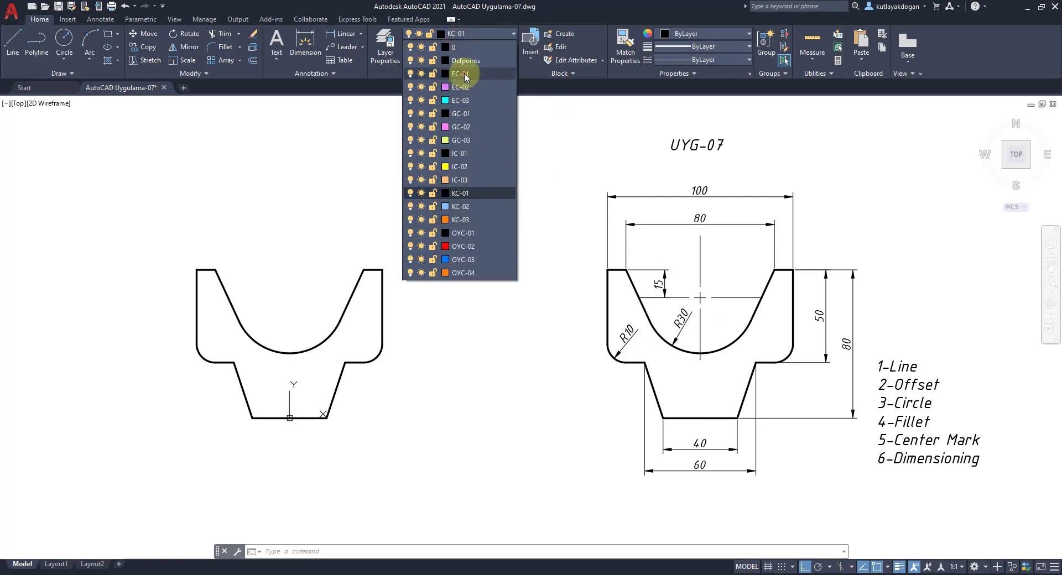
click(466, 75)
click(100, 19)
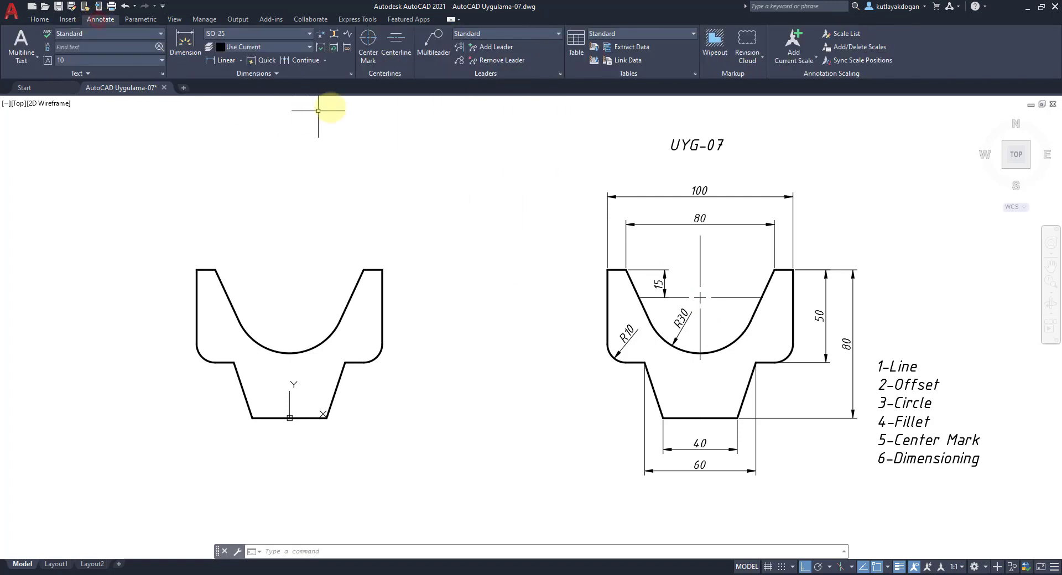
click(368, 40)
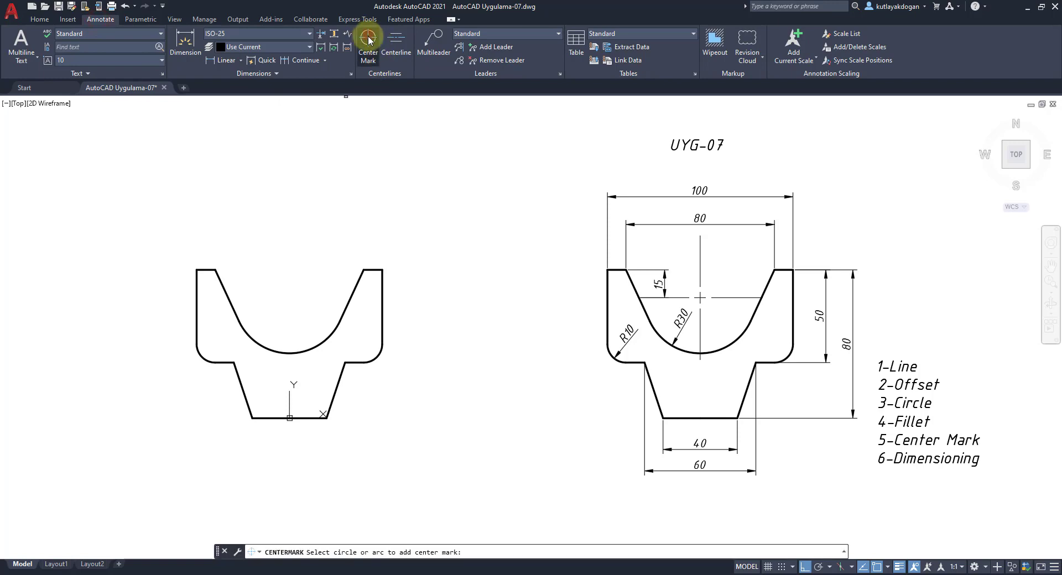
click(309, 346)
key(Return)
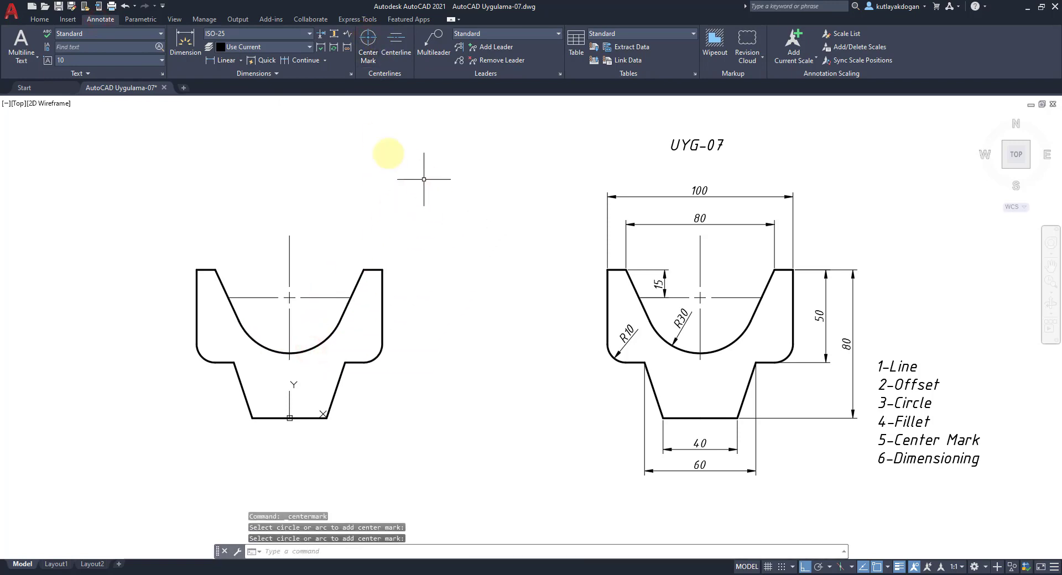
Step: Make OYC-01 the current layer
click(44, 18)
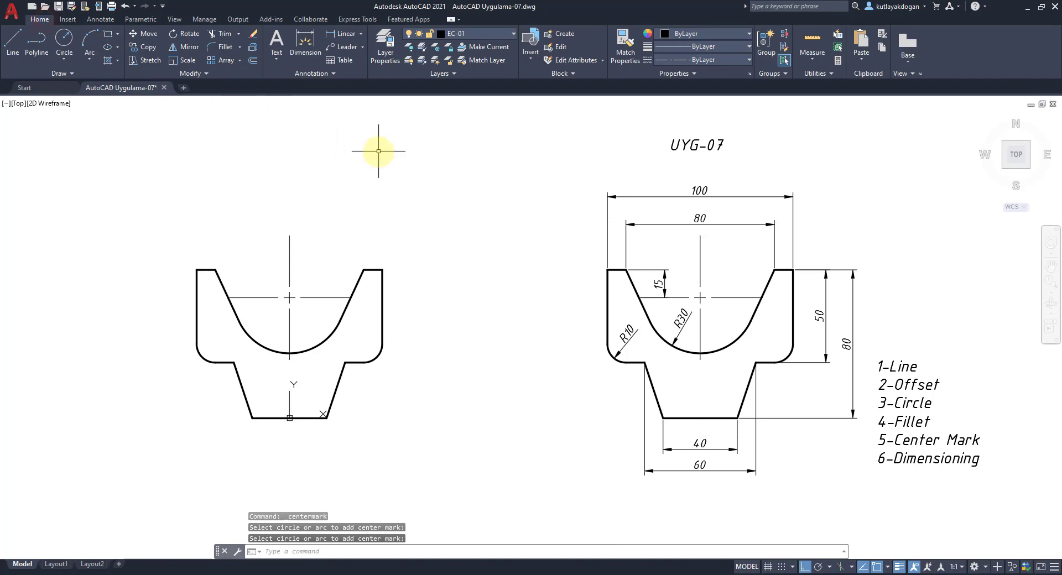
click(480, 33)
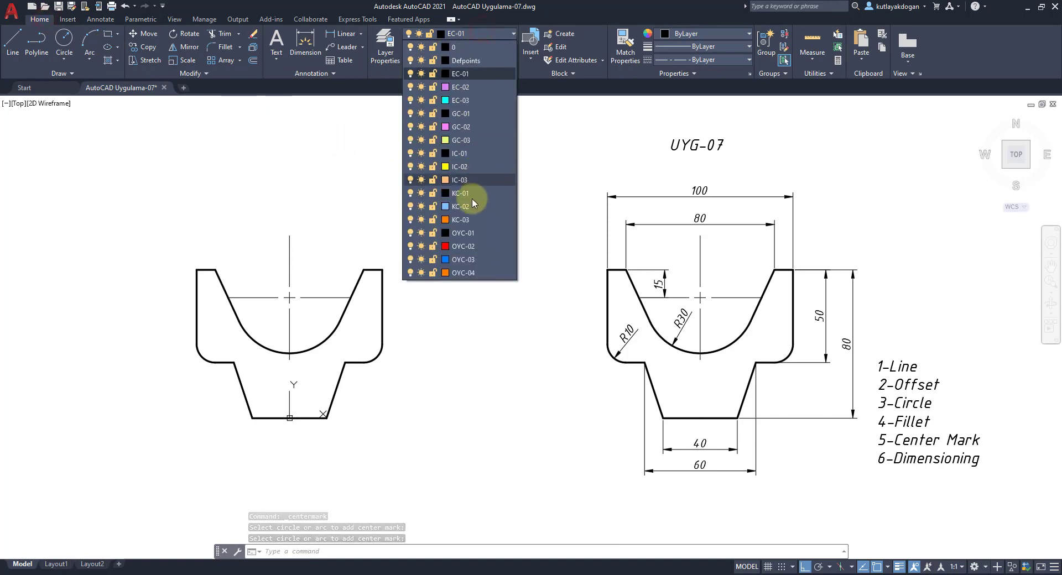
click(471, 237)
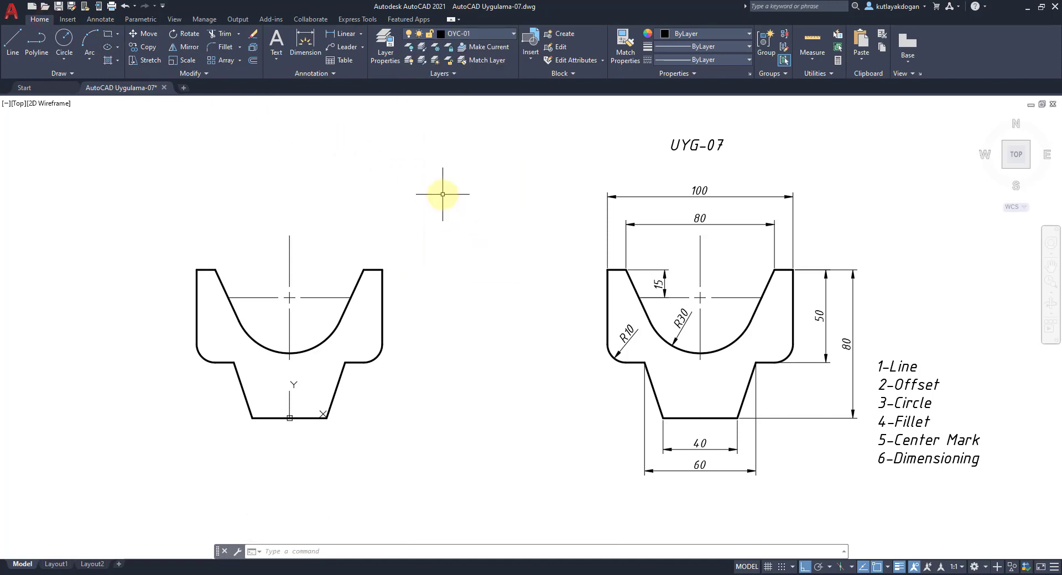
Step: Dimension the 40 base width and the 60 ledge width below the part
click(345, 36)
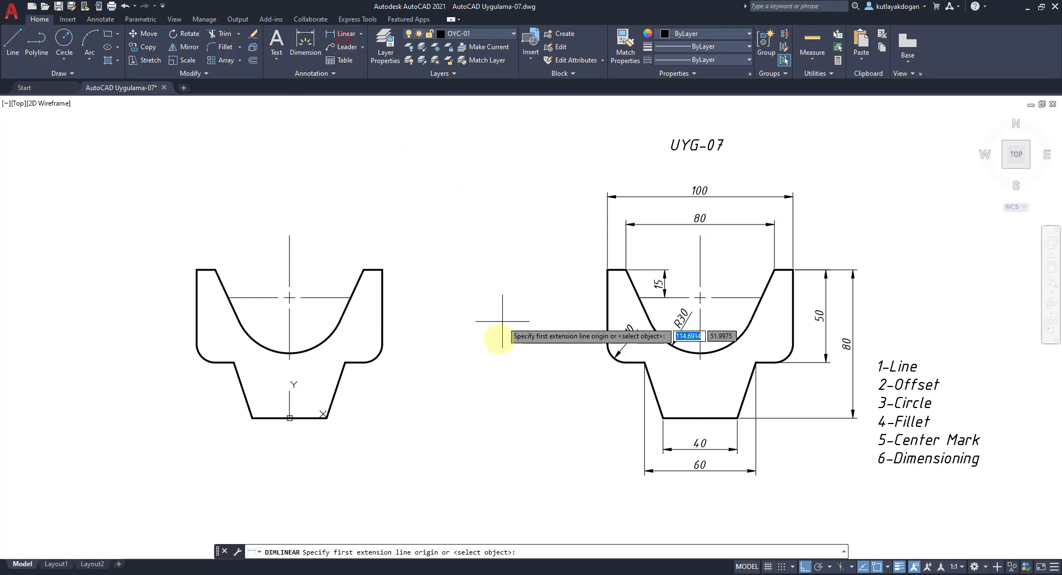
click(253, 418)
click(327, 419)
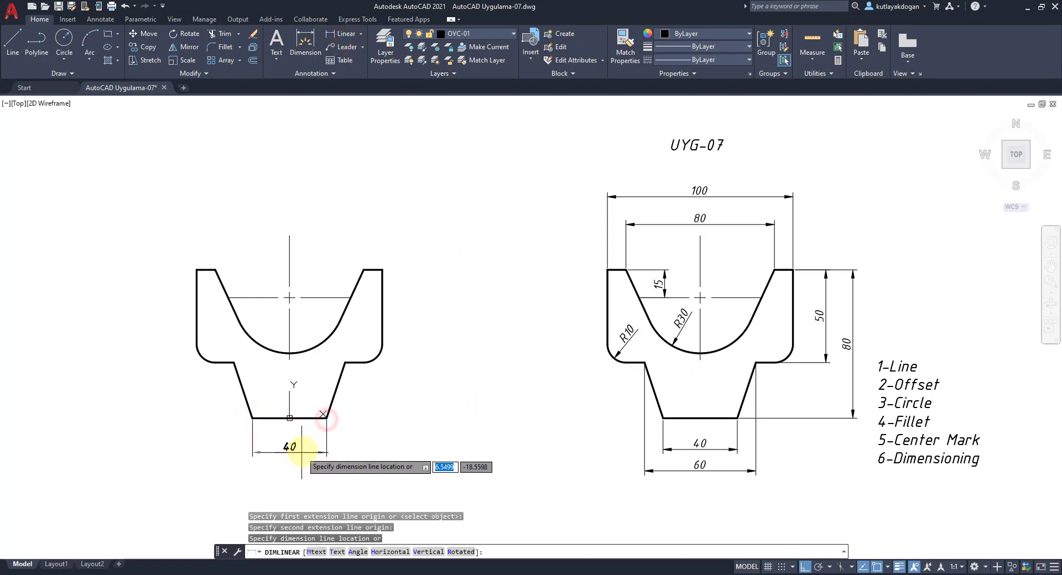
click(318, 450)
right_click(420, 390)
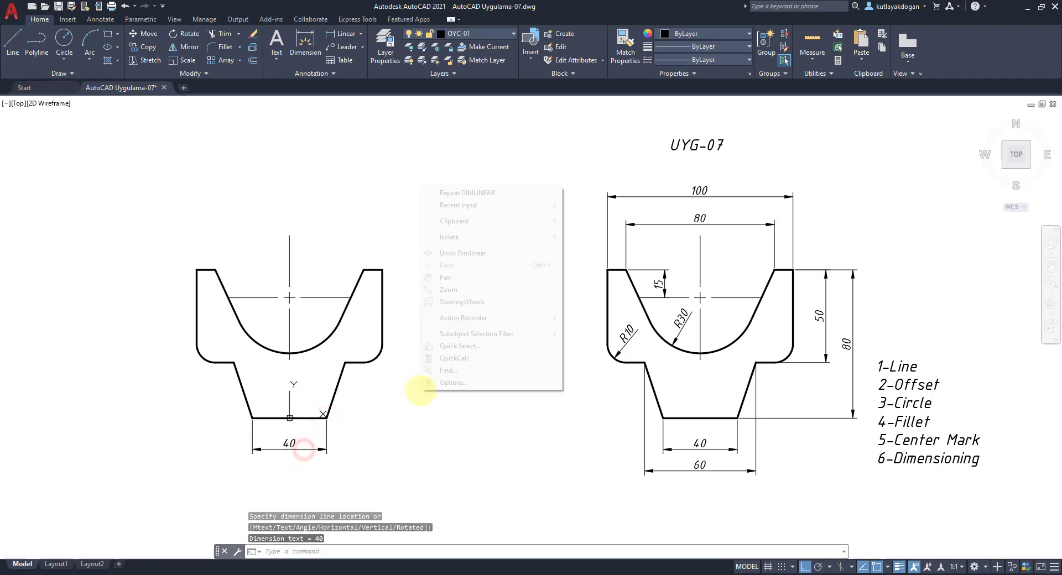
click(466, 192)
click(345, 362)
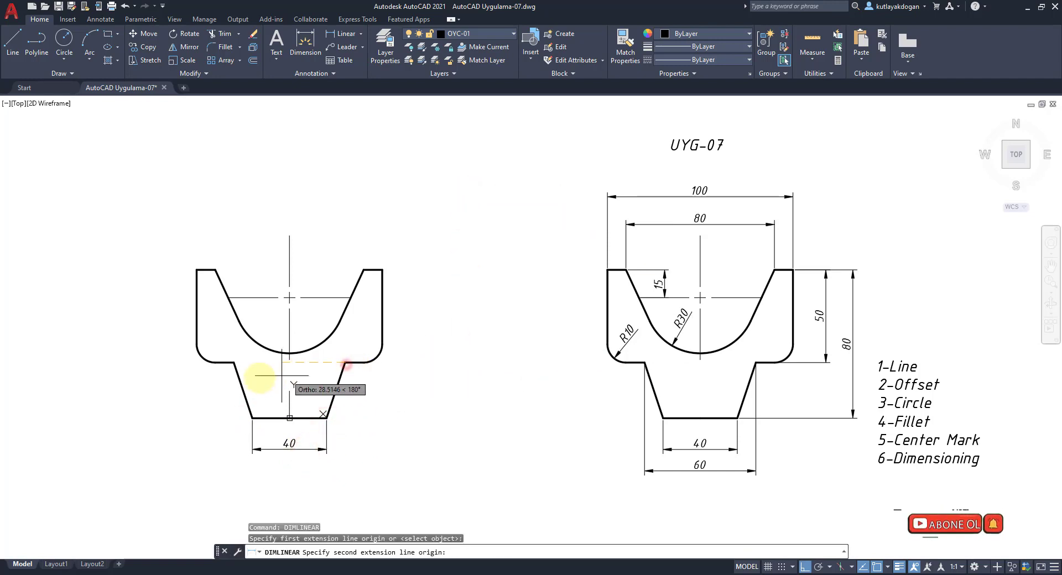
click(234, 363)
click(256, 472)
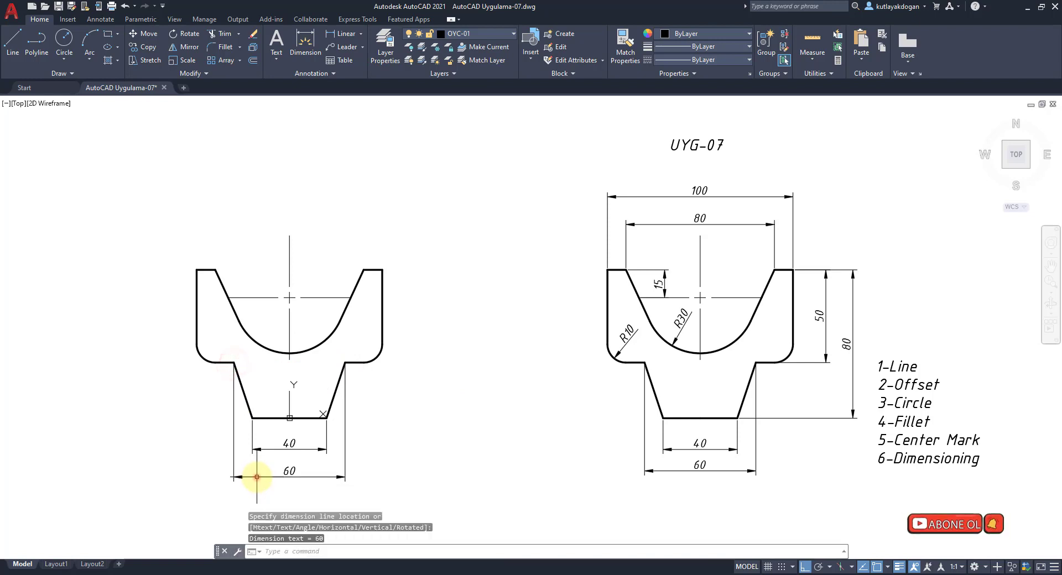
Step: Add the 50 and 80 vertical height dimensions on the right side of the part
right_click(463, 346)
click(479, 351)
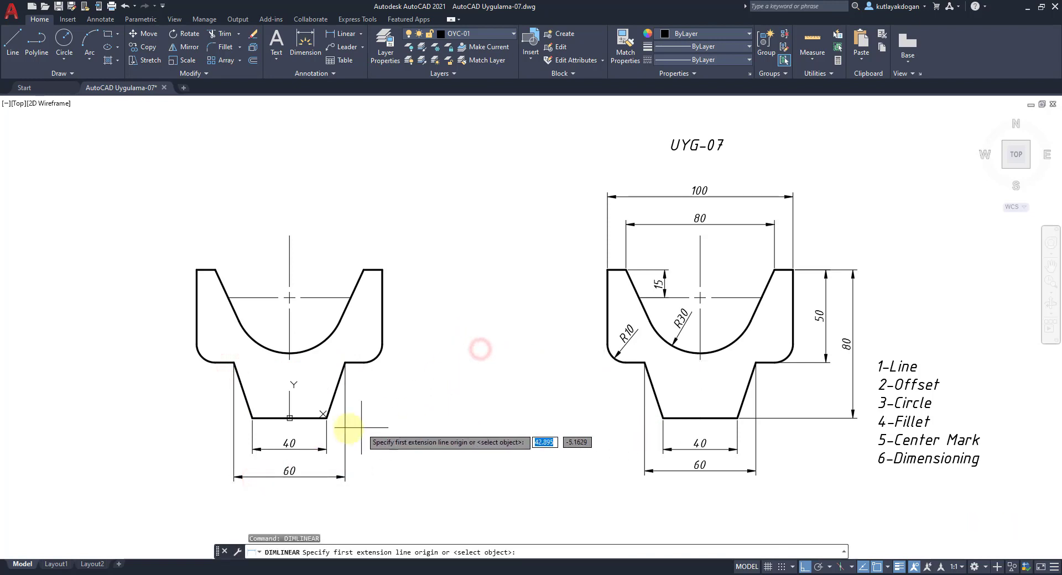
click(326, 418)
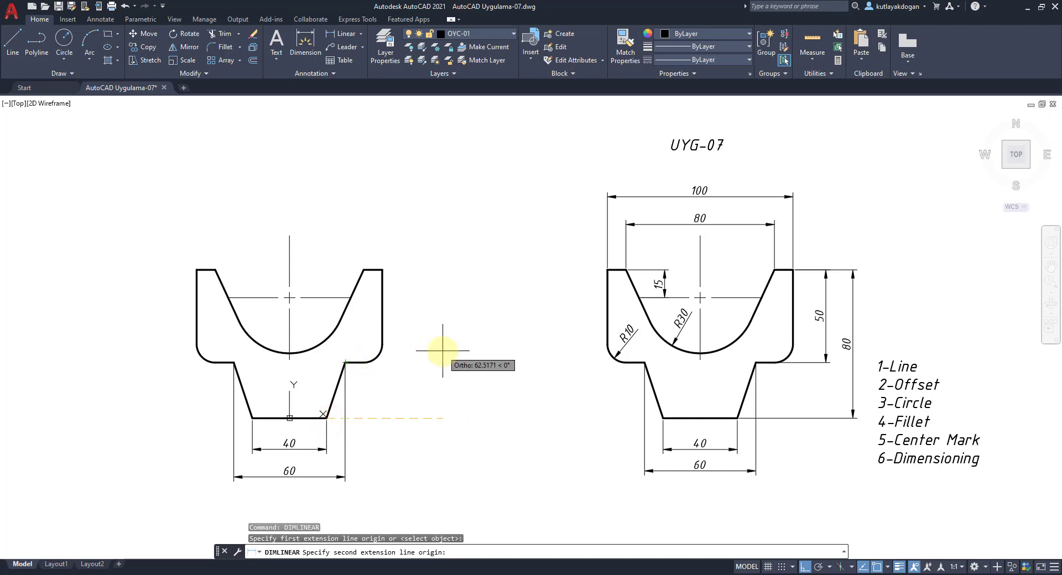
click(344, 32)
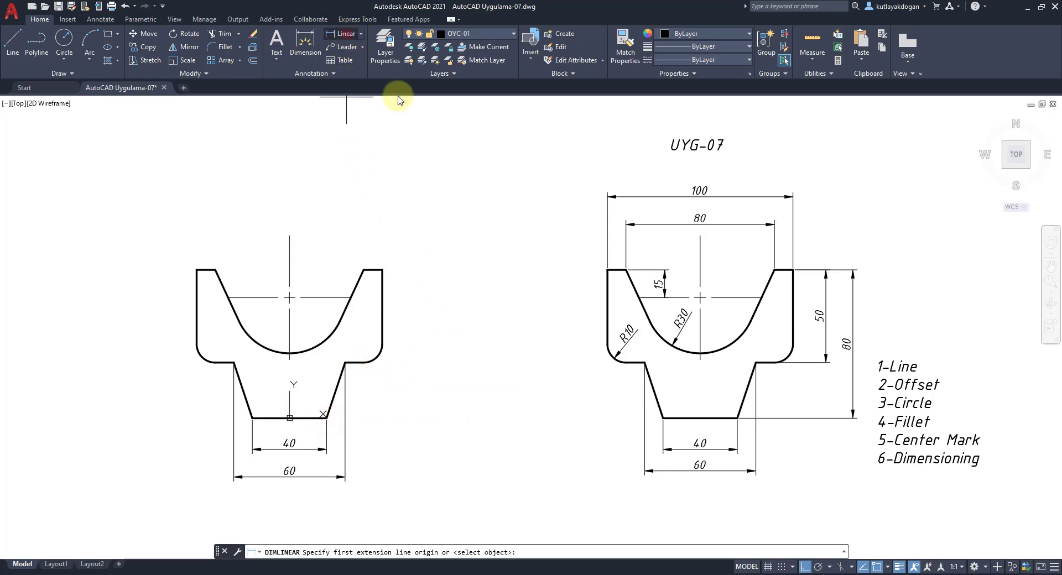
click(345, 363)
click(382, 270)
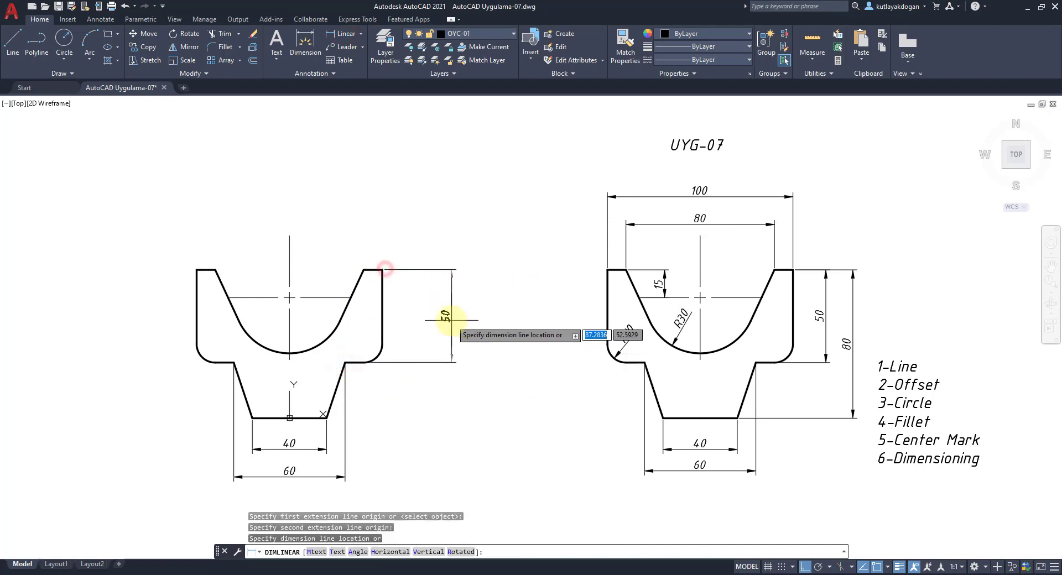
click(419, 324)
right_click(439, 194)
click(452, 200)
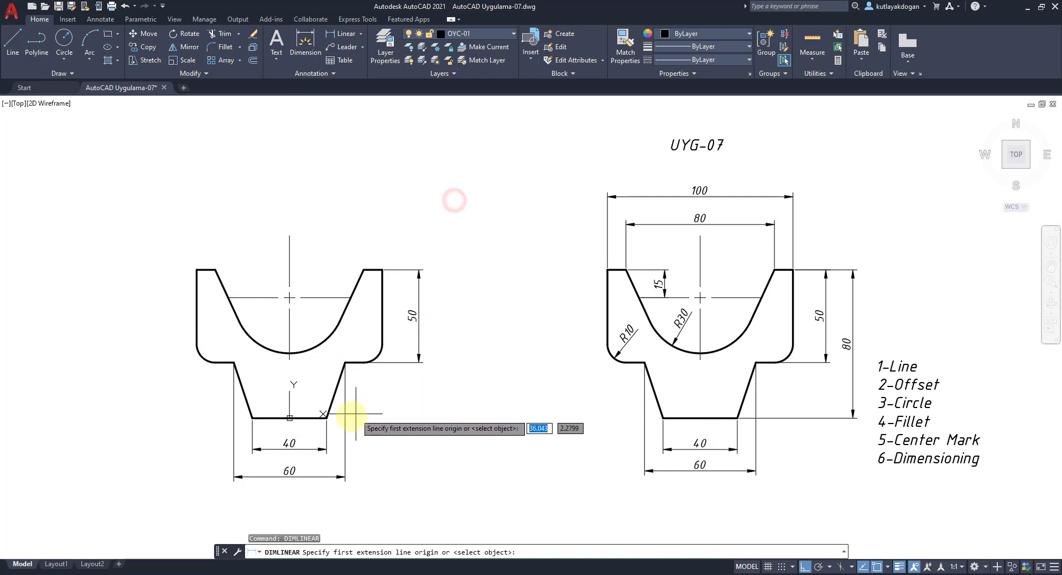
click(326, 418)
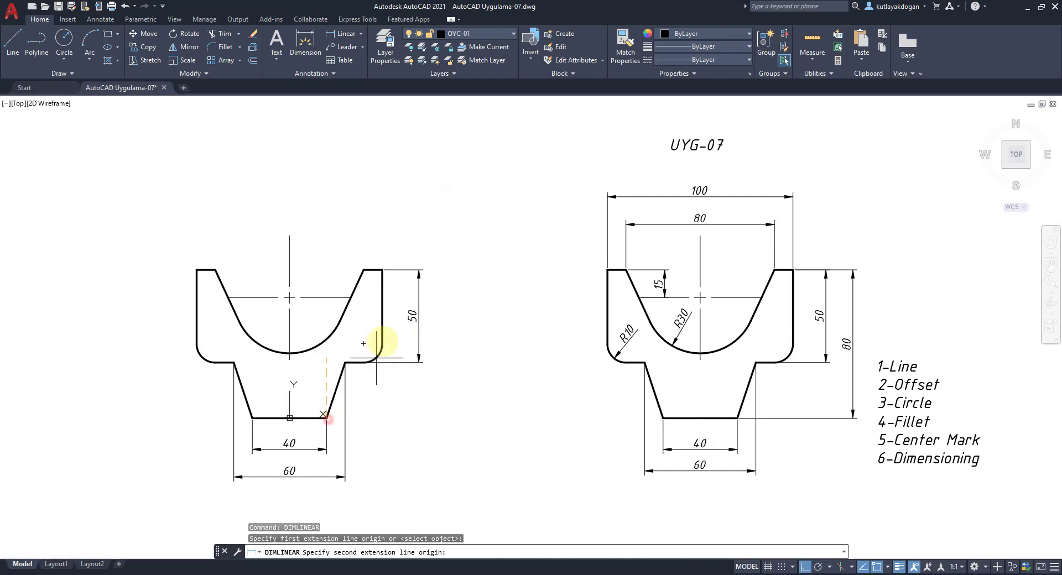
click(384, 271)
click(450, 342)
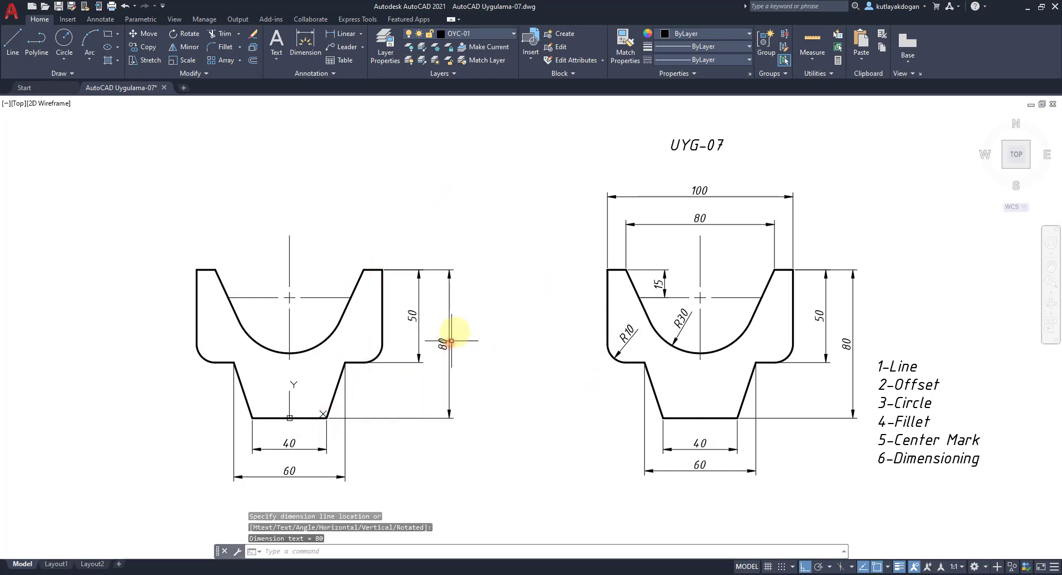
Step: Dimension the 80 inner width and the overall 100 width above the part
right_click(435, 155)
click(443, 159)
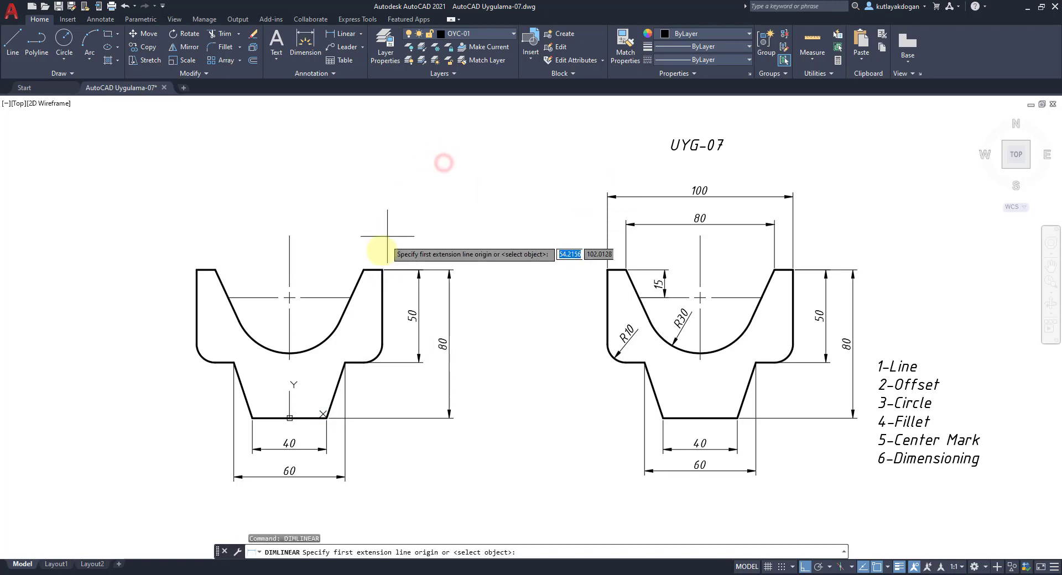
click(364, 270)
click(215, 270)
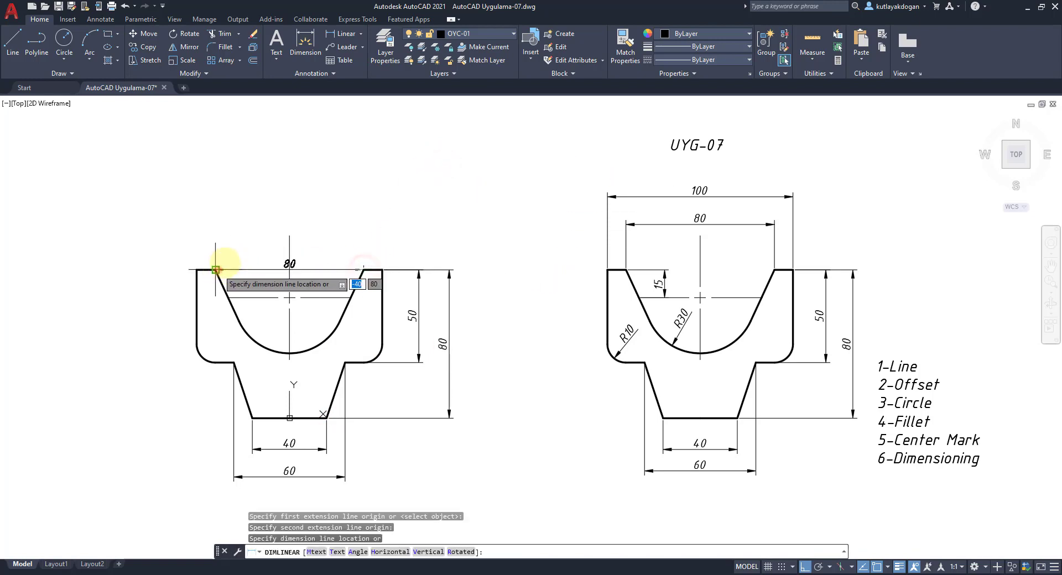
click(252, 256)
right_click(352, 174)
click(383, 183)
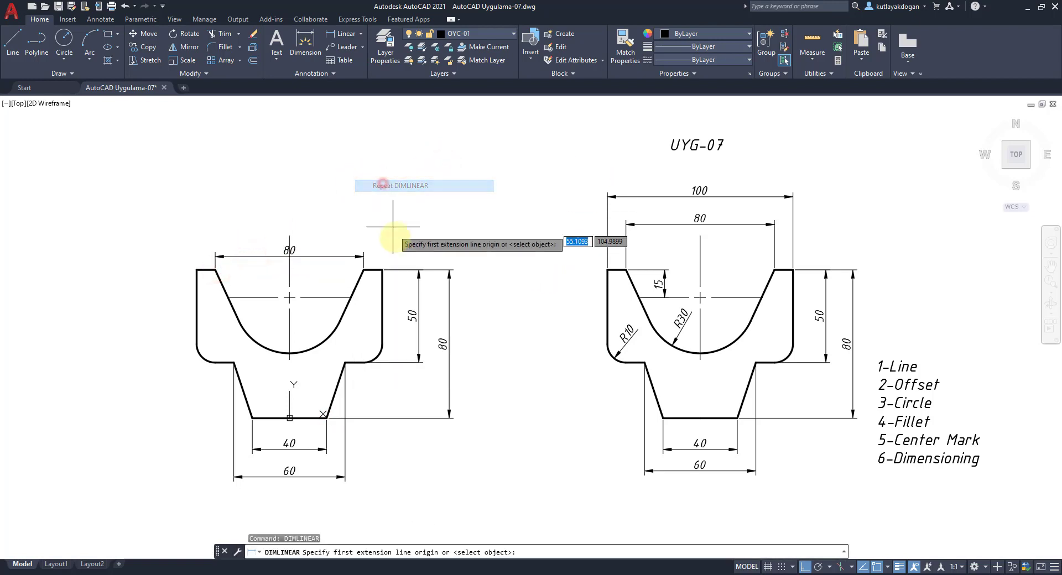
click(382, 270)
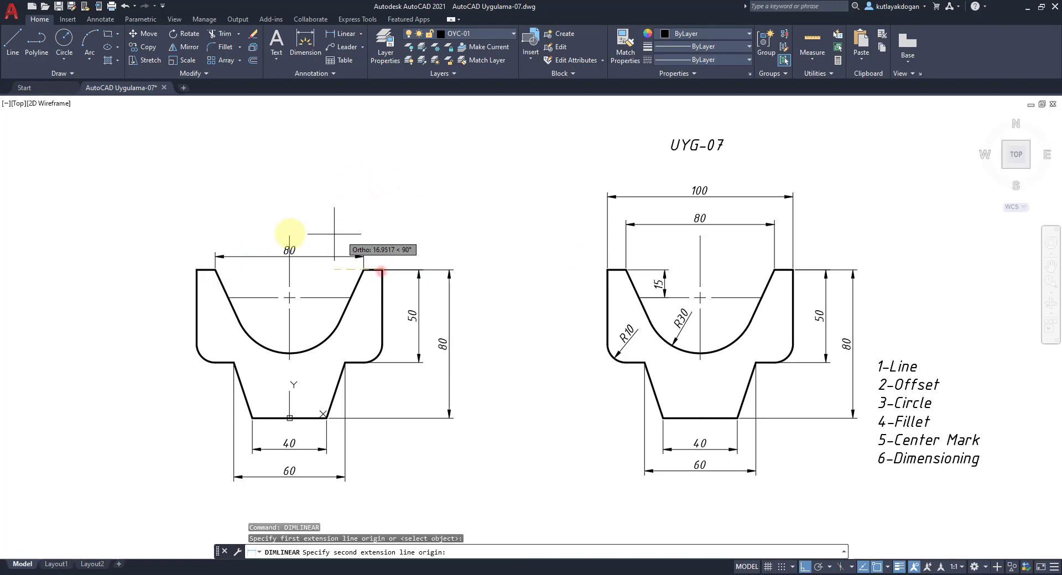
click(197, 270)
click(244, 222)
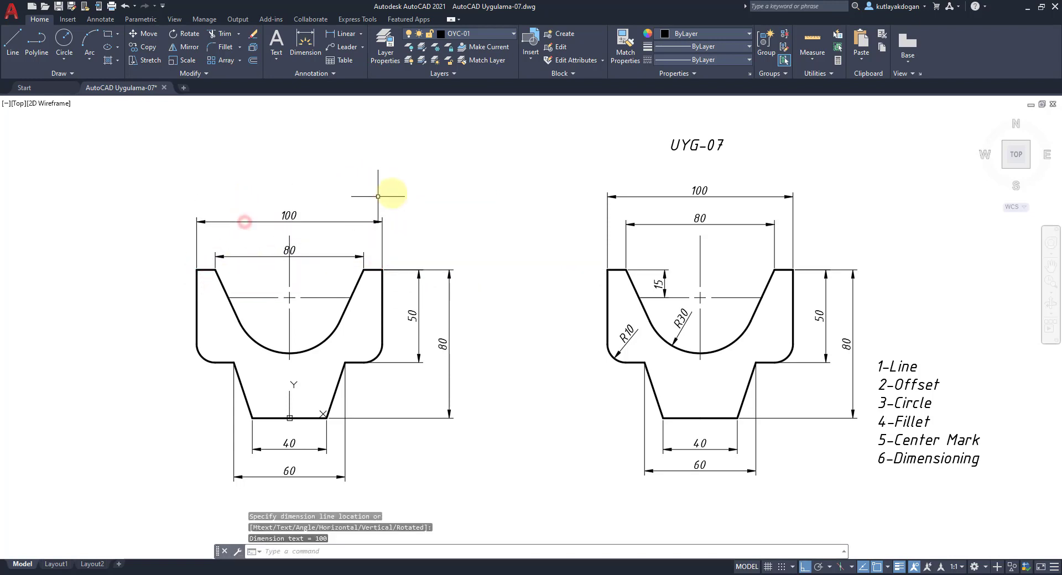
click(362, 34)
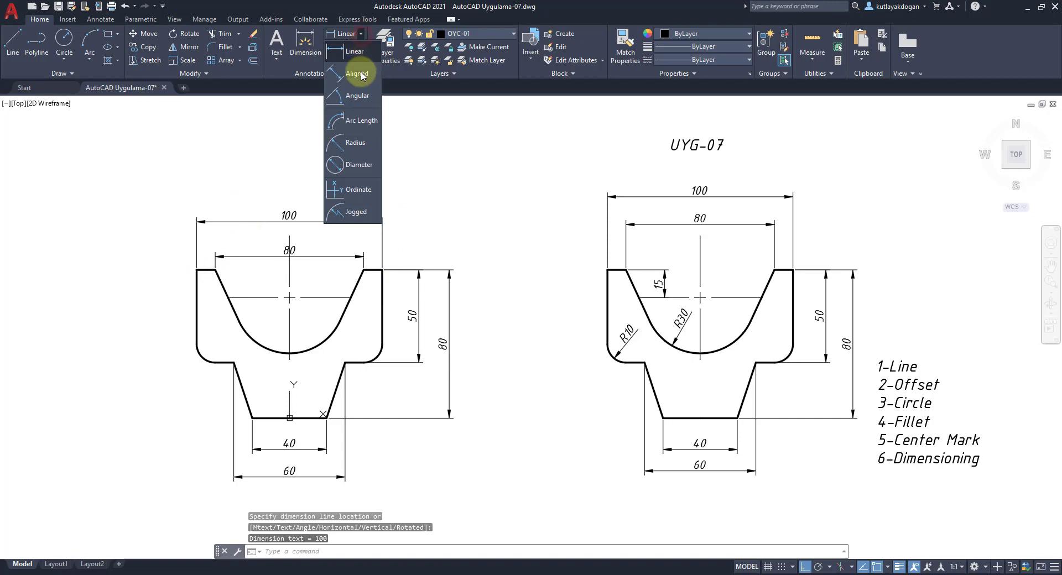
Step: Add radius dimensions R30 to the large arc and R10 to the lower-left fillet
click(355, 142)
click(317, 342)
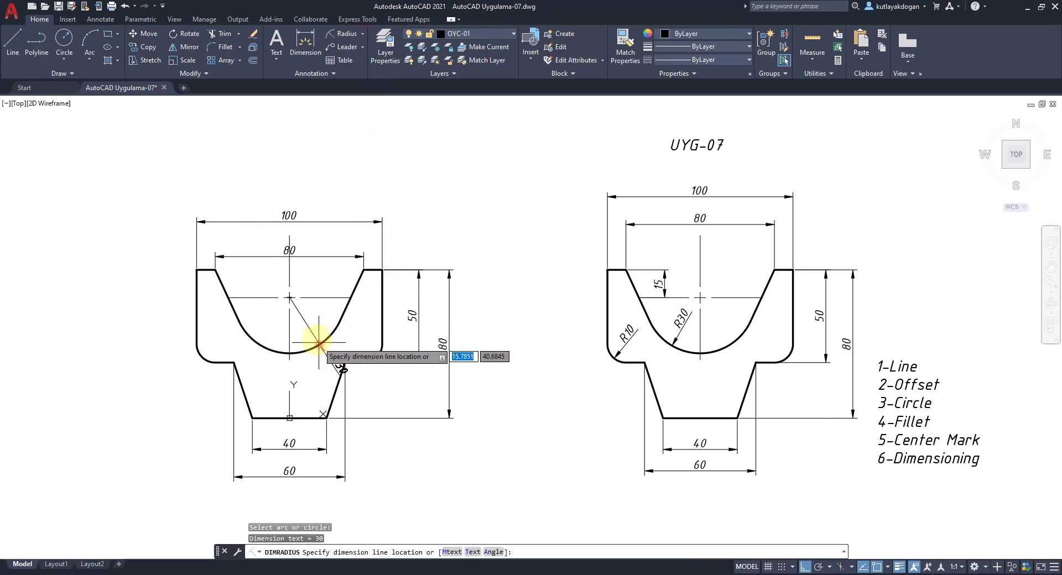
click(309, 325)
right_click(429, 188)
click(450, 197)
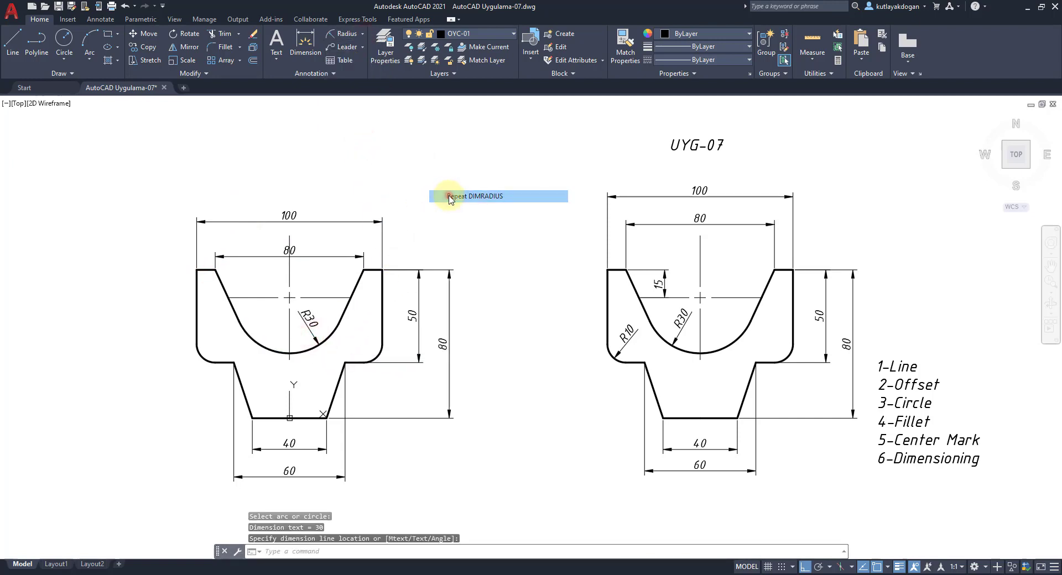
click(207, 358)
click(210, 352)
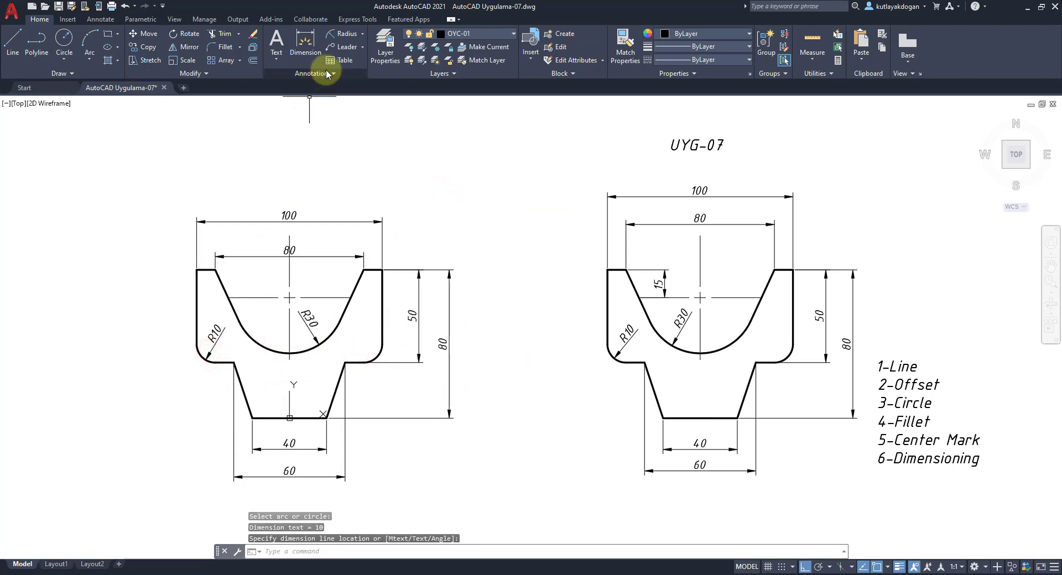
Step: Place a vertical 15 depth dimension on the left of the part
click(362, 33)
click(355, 52)
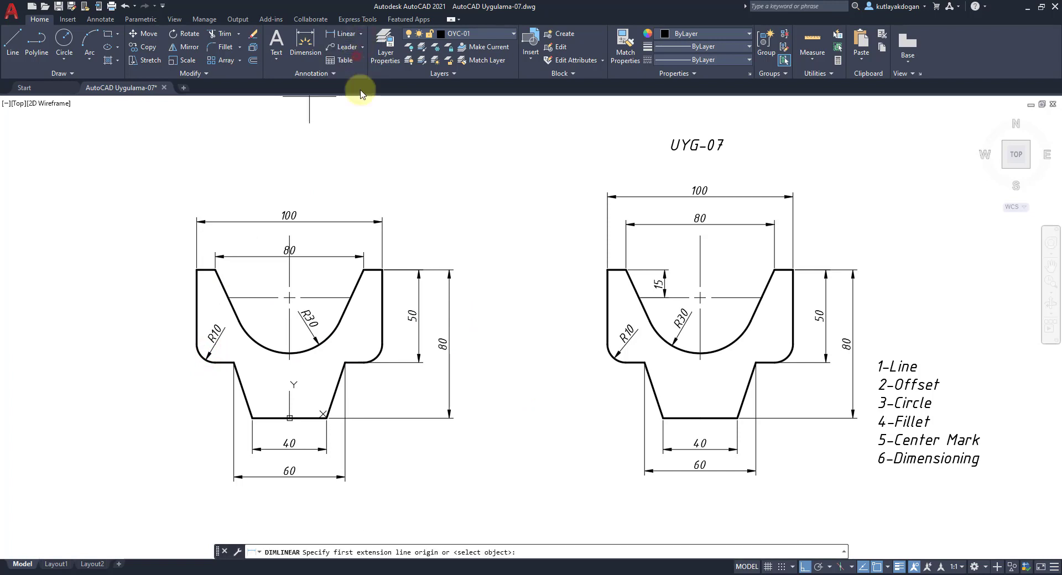
click(227, 298)
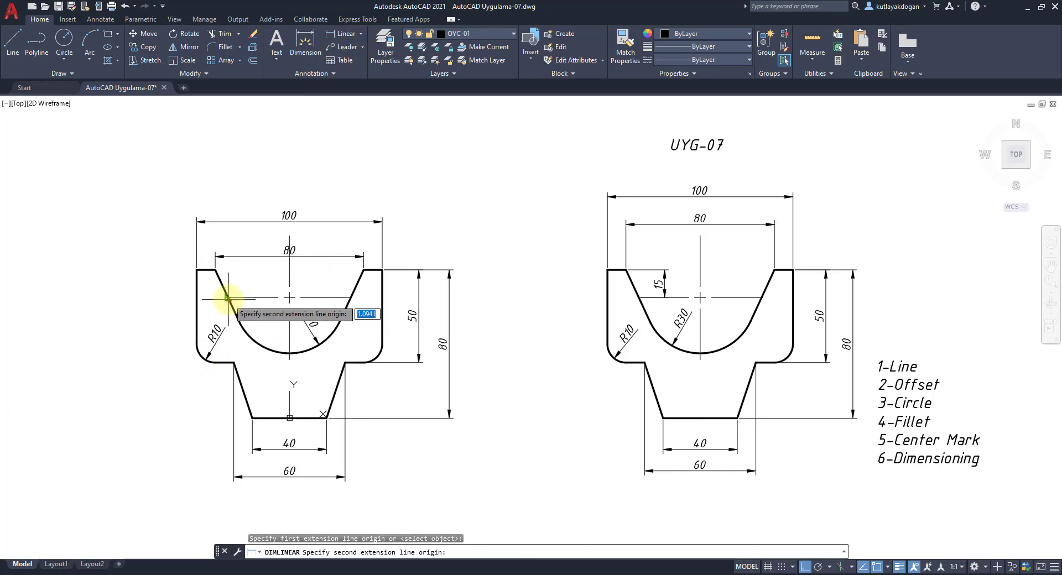
click(215, 270)
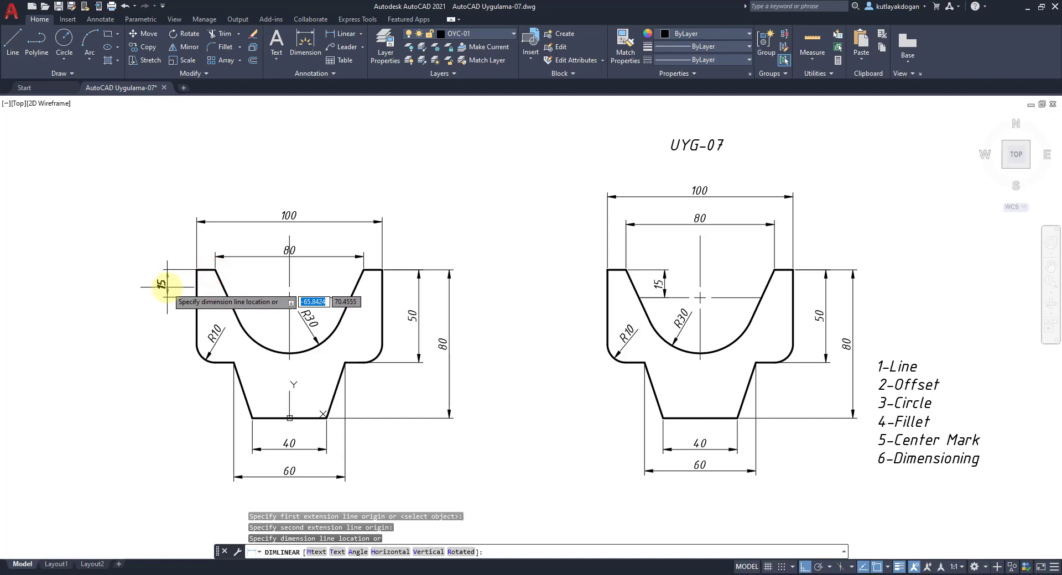
click(163, 285)
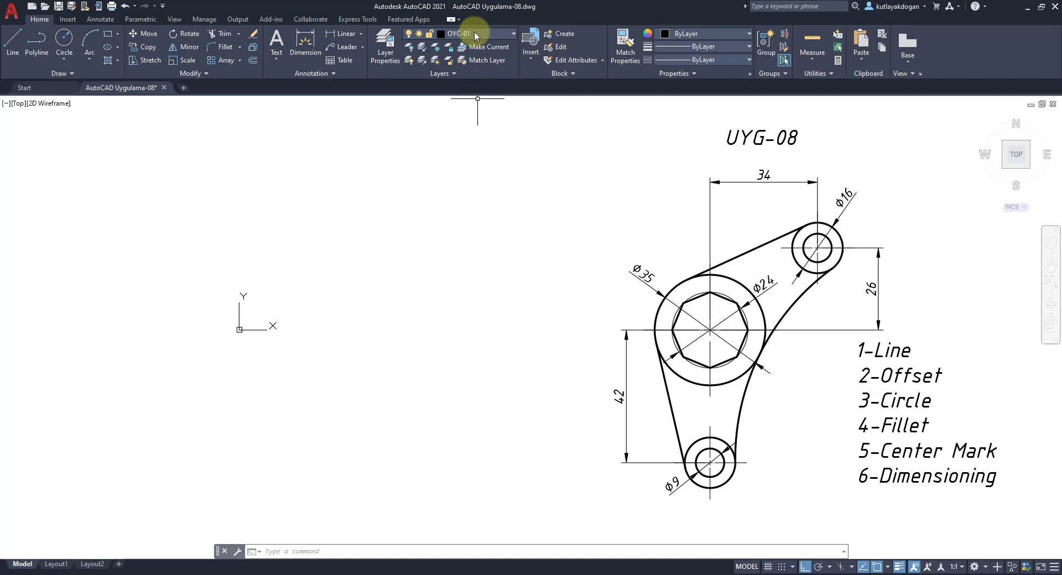
Step: Make KC-01 current and draw a diameter-35 circle centred at 0,0
click(474, 33)
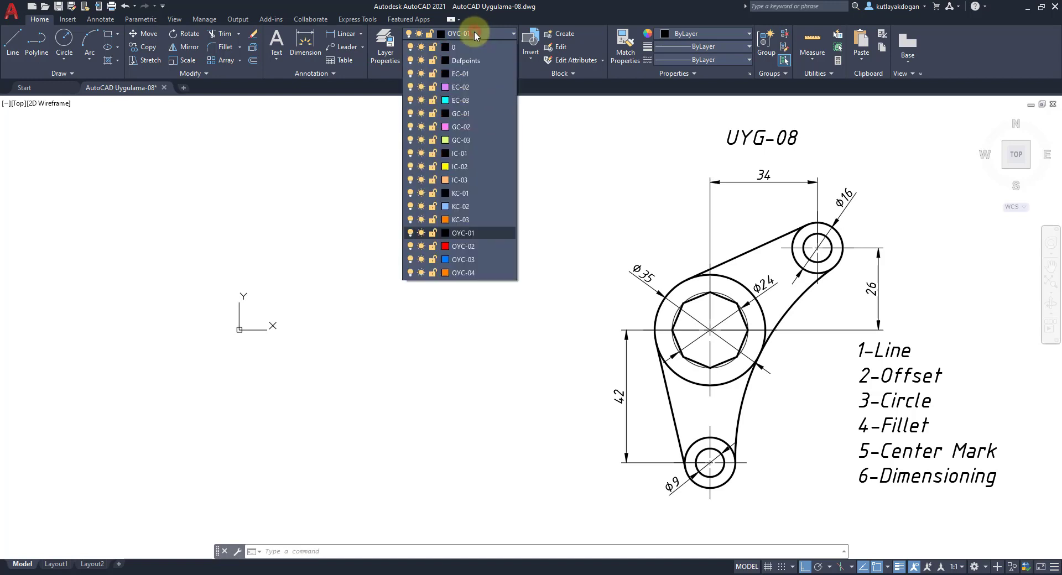
click(473, 194)
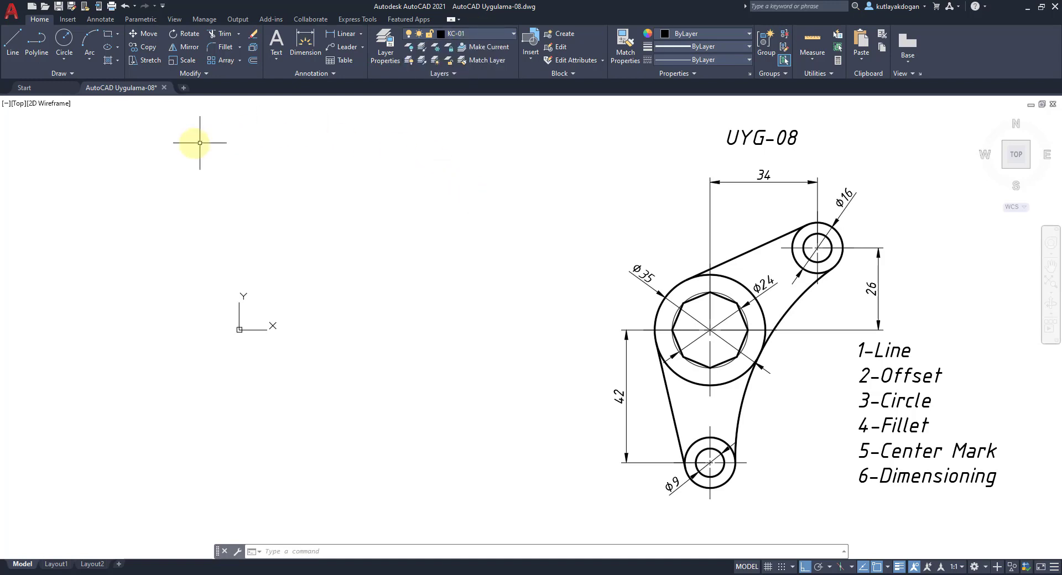
click(68, 37)
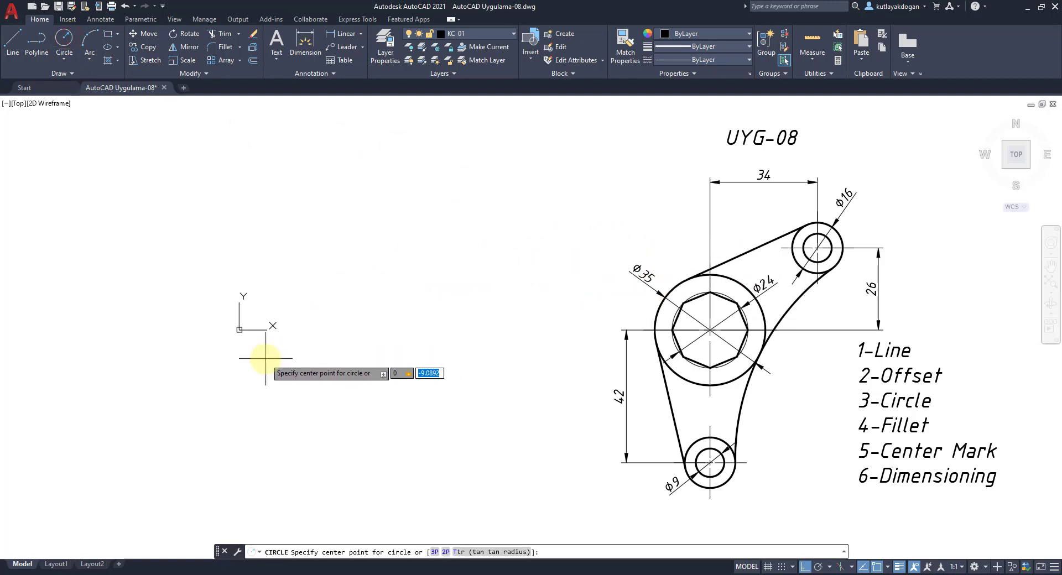
text(0)
key(Return)
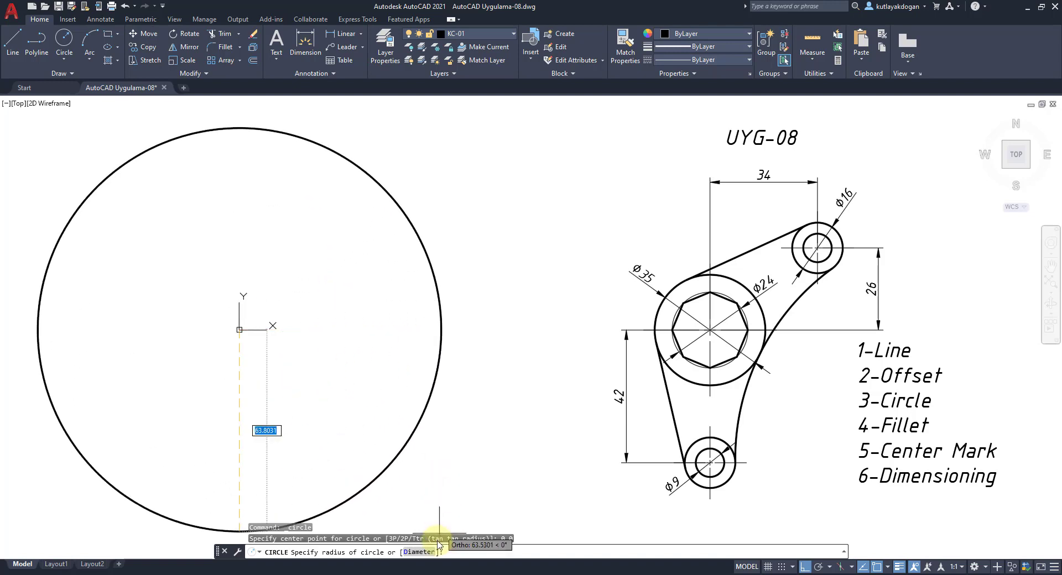
click(416, 552)
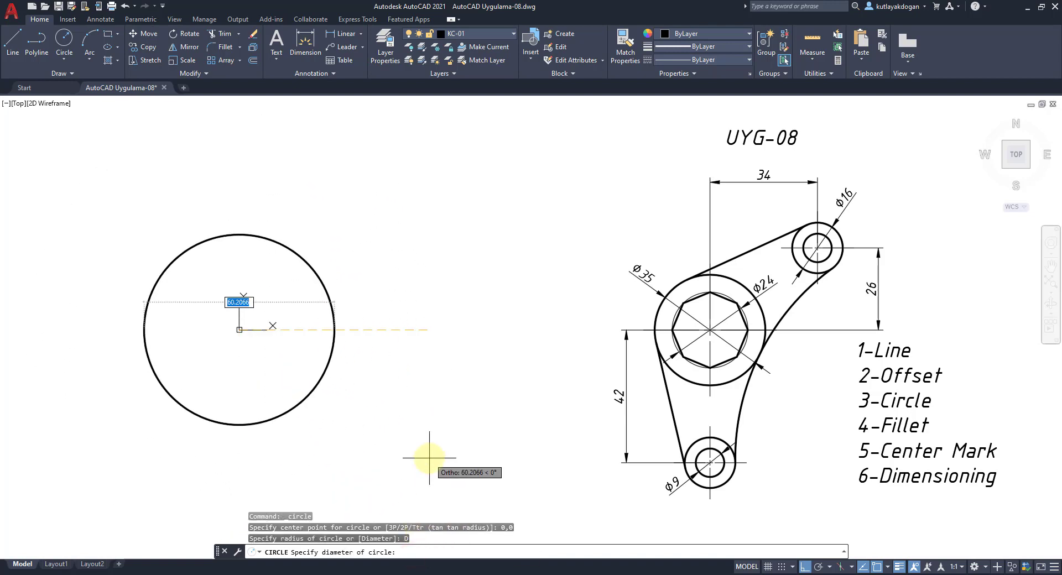
text(35)
key(Return)
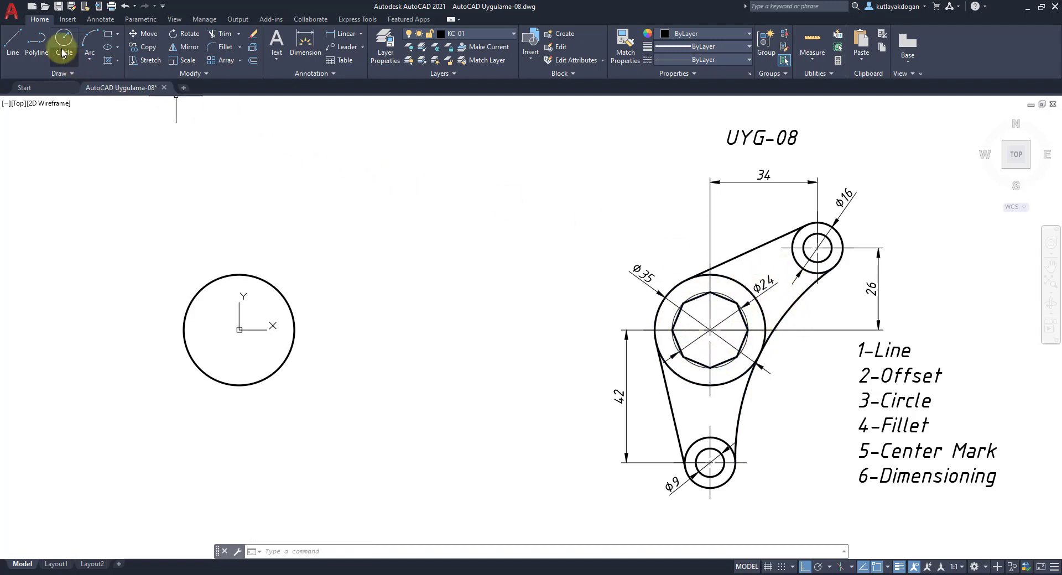
Step: Draw a radius-12 circle centred at 0,0
click(64, 39)
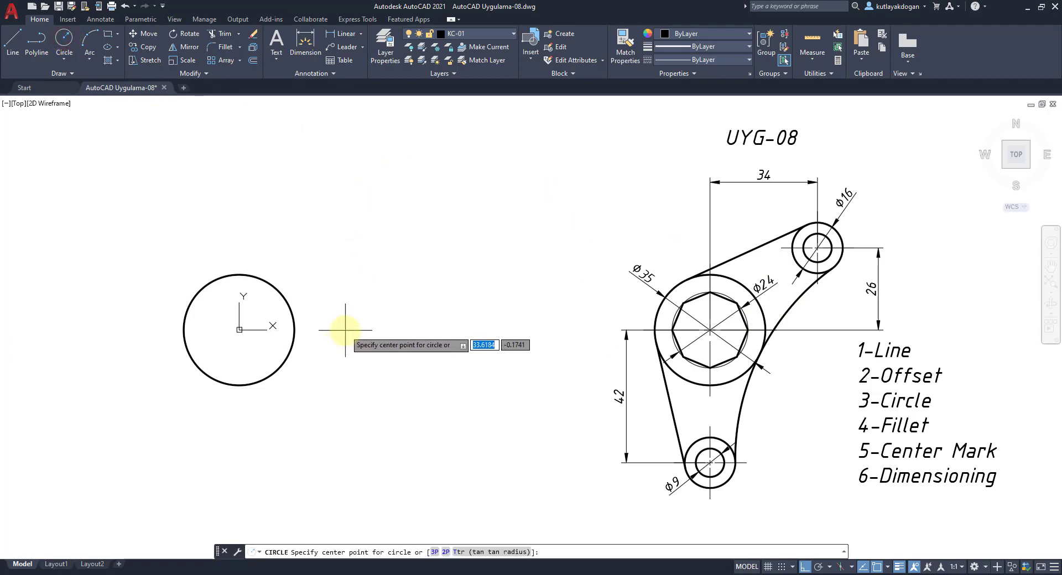
text(0,0)
key(Return)
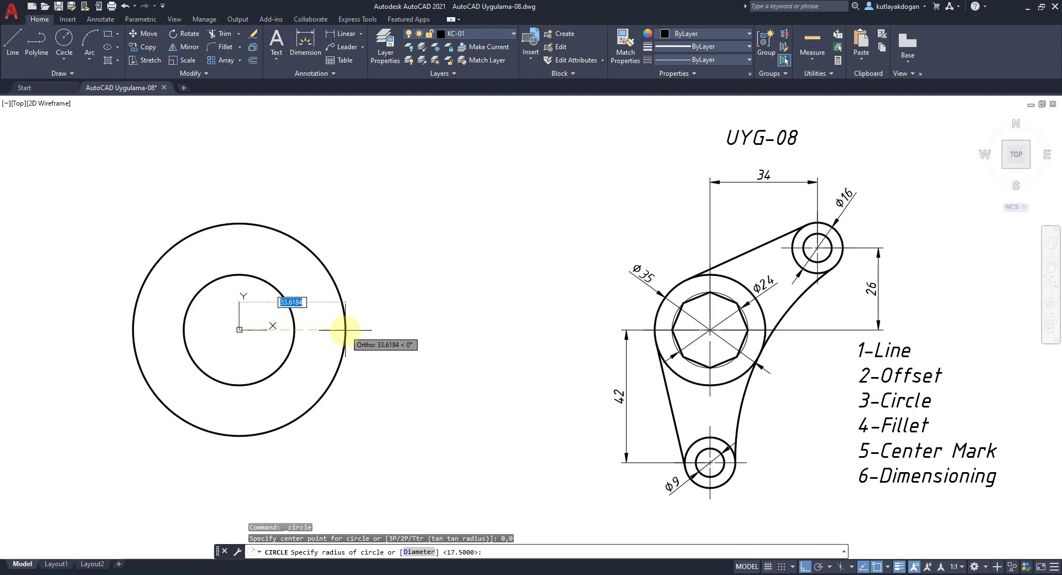
text(12)
key(Return)
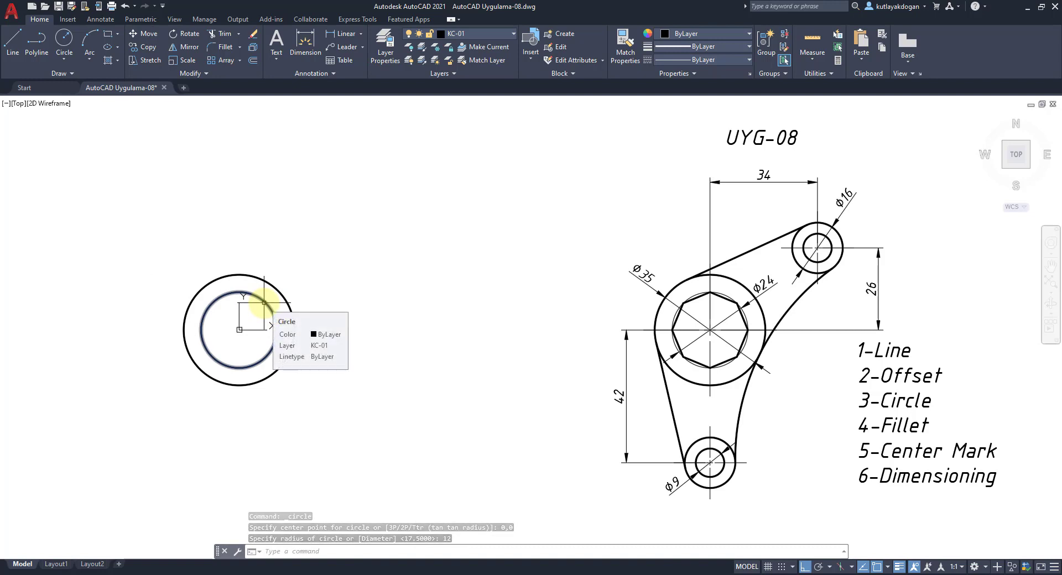
Step: Move the radius-12 circle onto layer IC-01
click(264, 303)
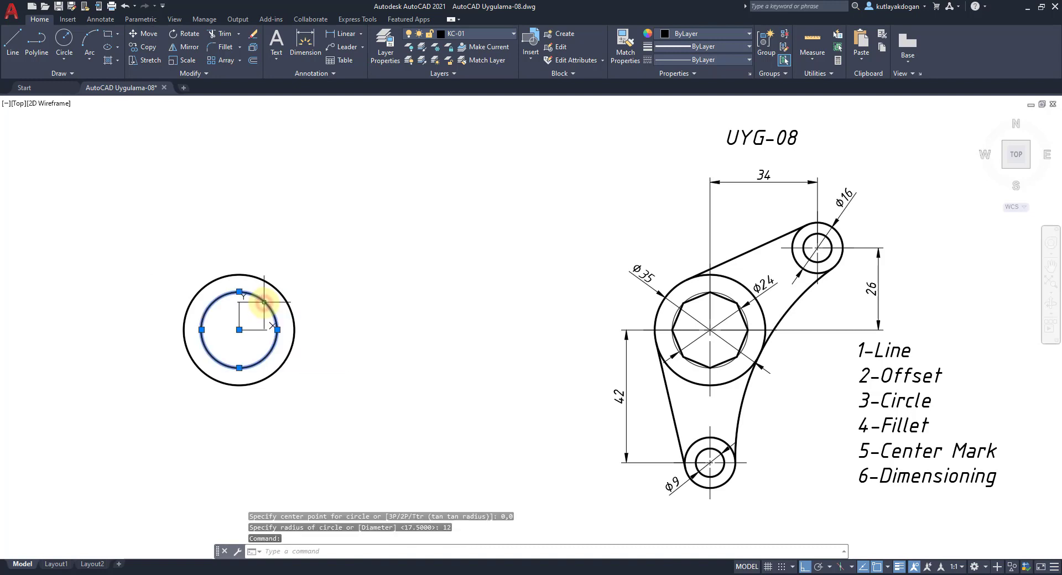
click(496, 36)
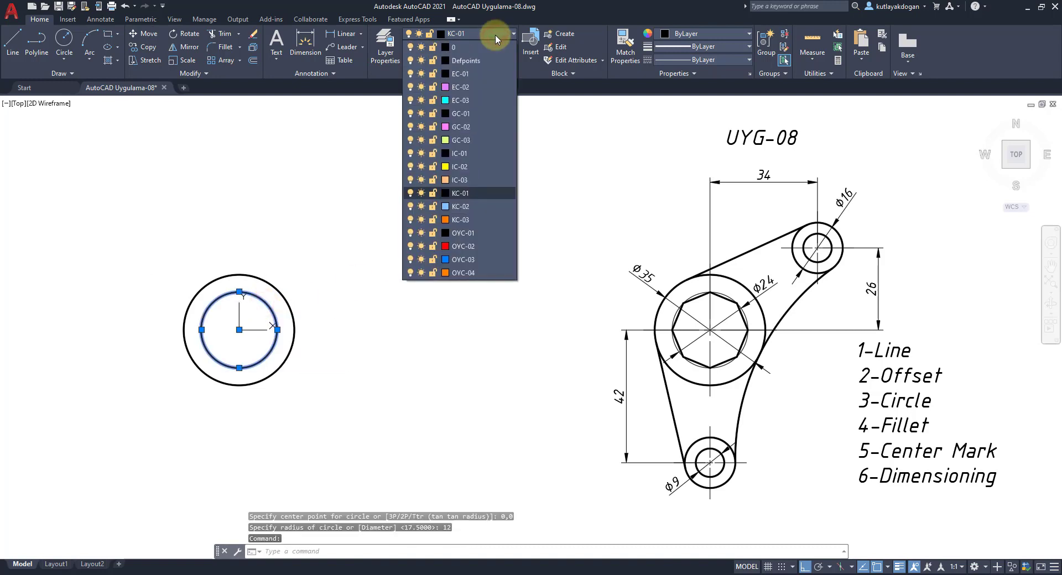
click(467, 153)
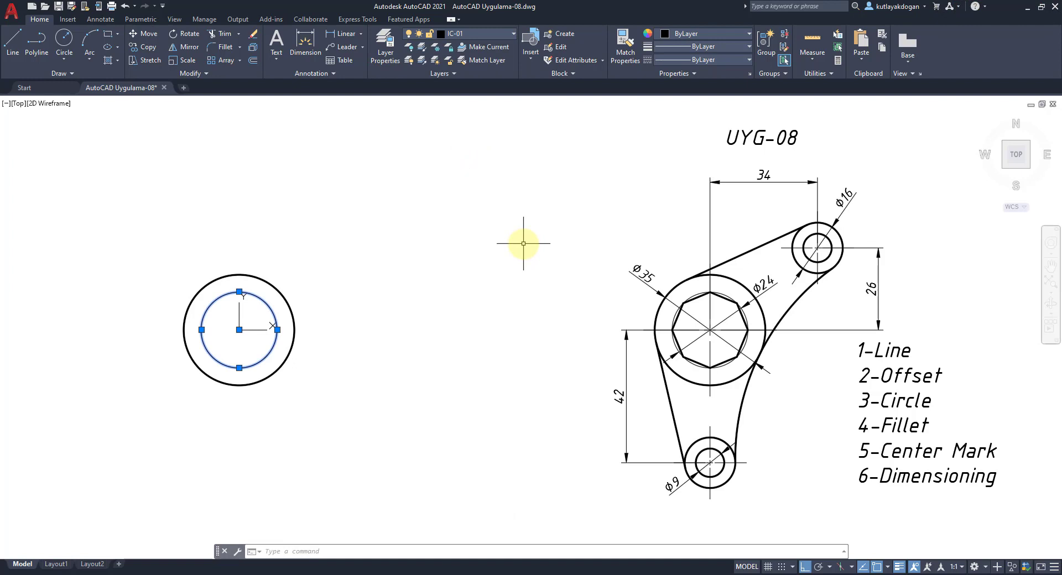
key(Escape)
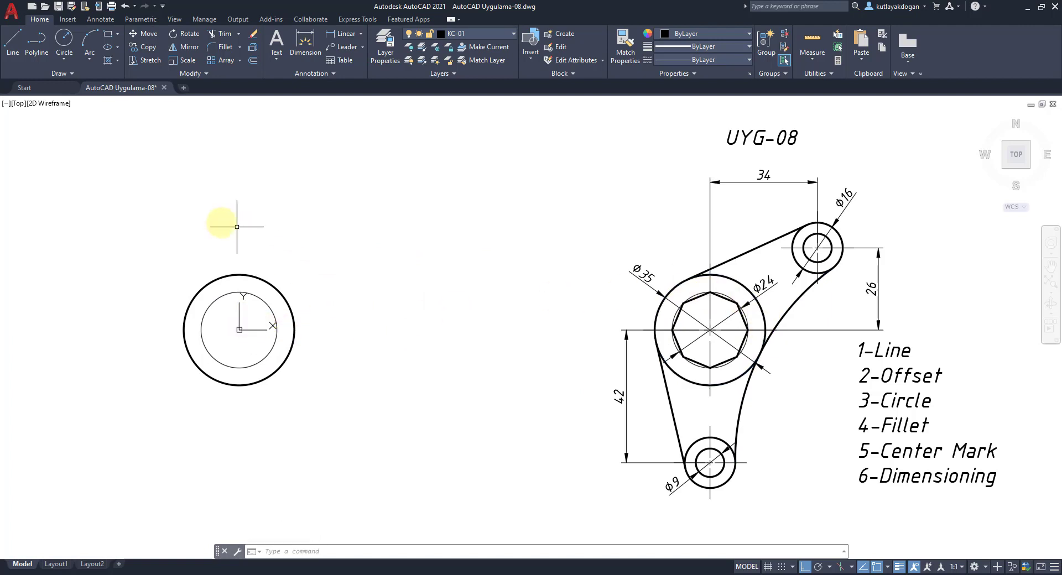
Step: Draw an 8-sided polygon at the origin, inscribed in the Ø24 circle
click(117, 35)
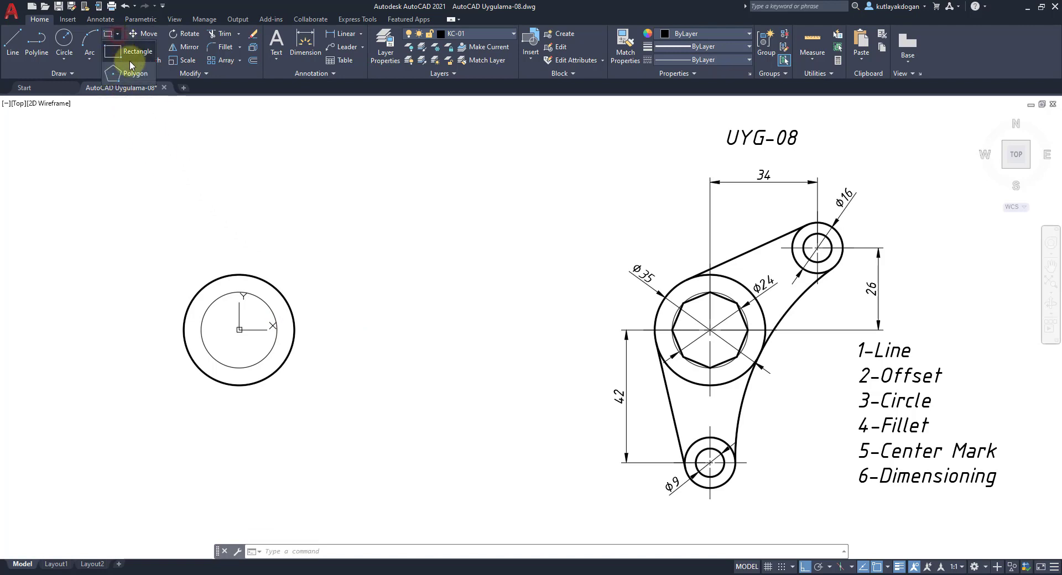
click(129, 61)
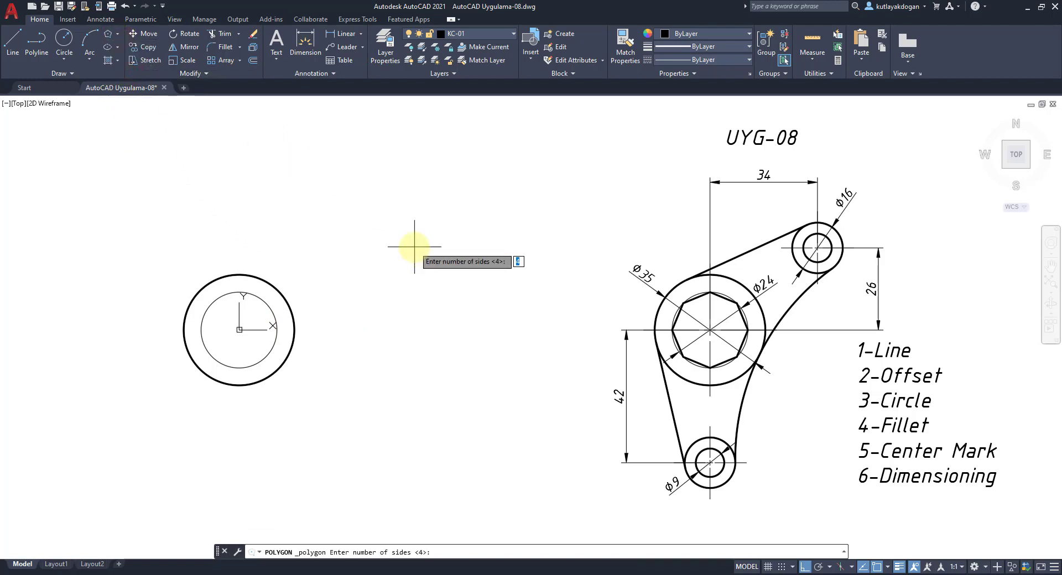
text(8)
key(Return)
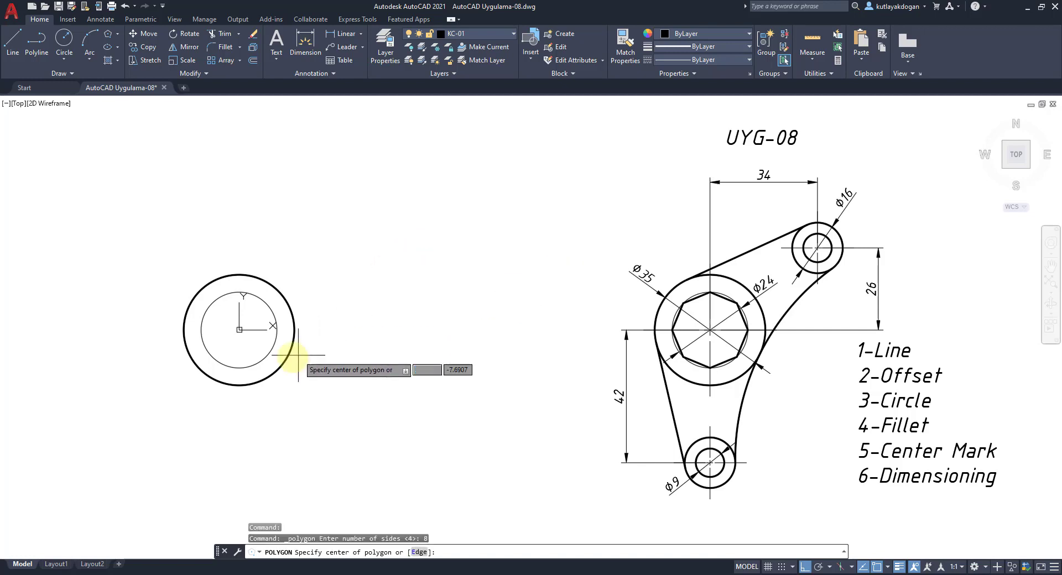
click(239, 330)
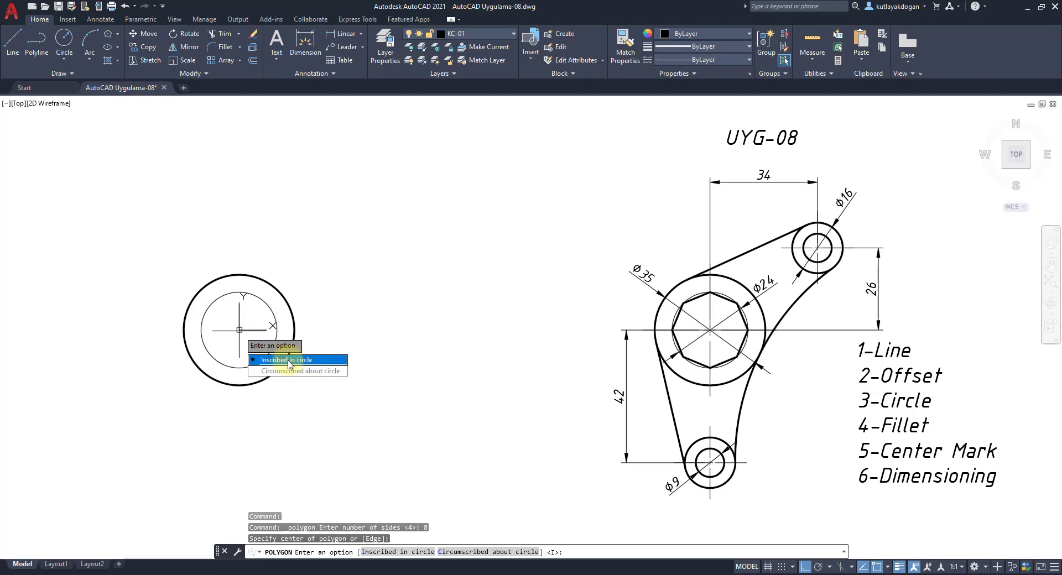
click(323, 364)
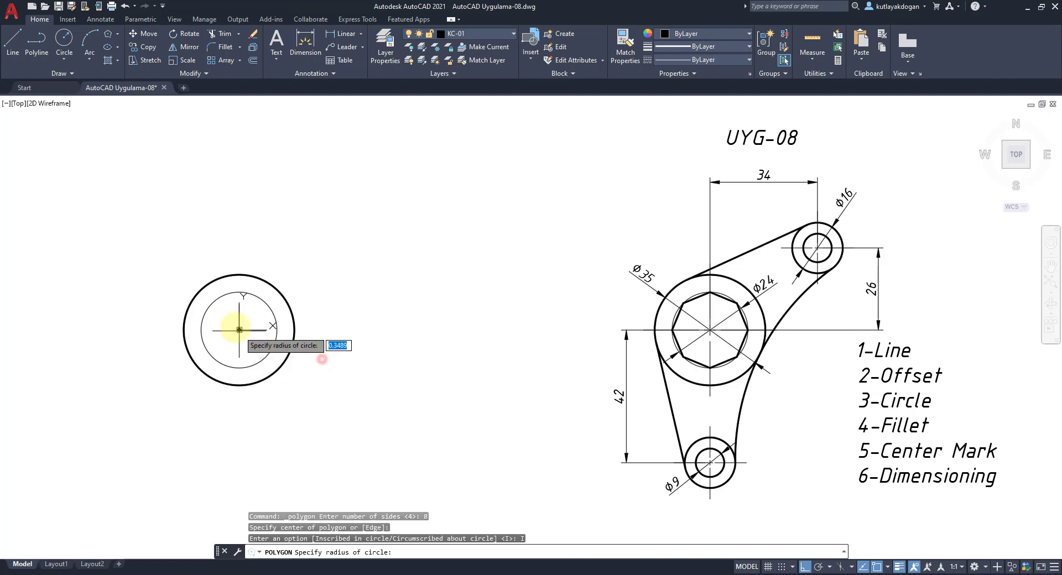
click(239, 292)
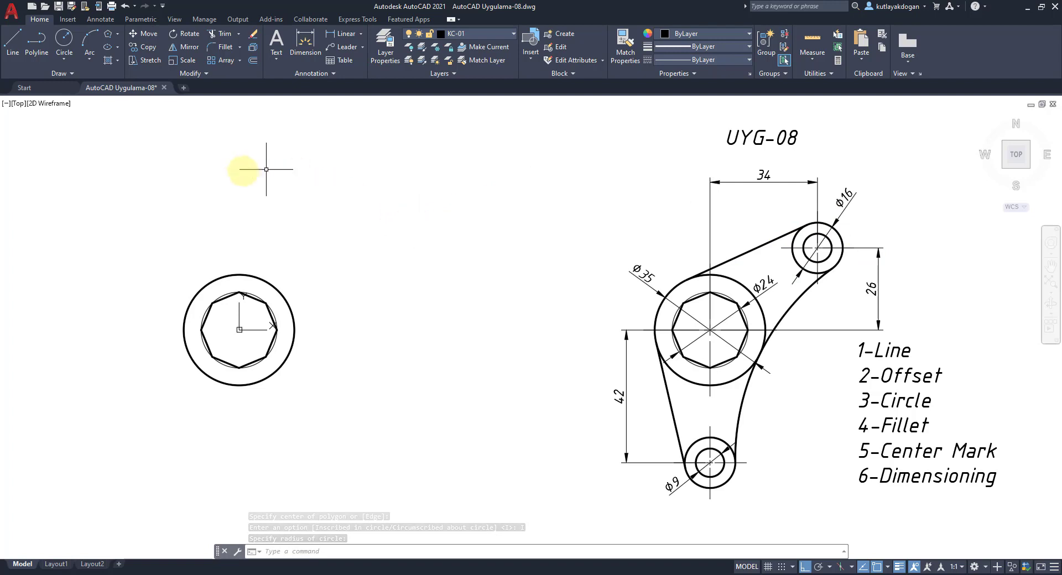
click(71, 55)
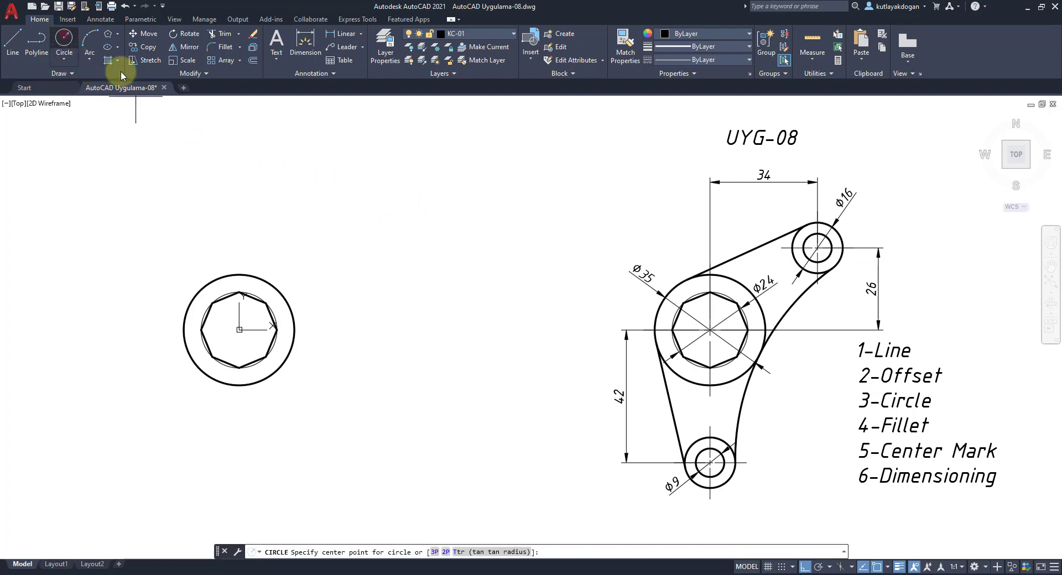
shift+right_click(441, 211)
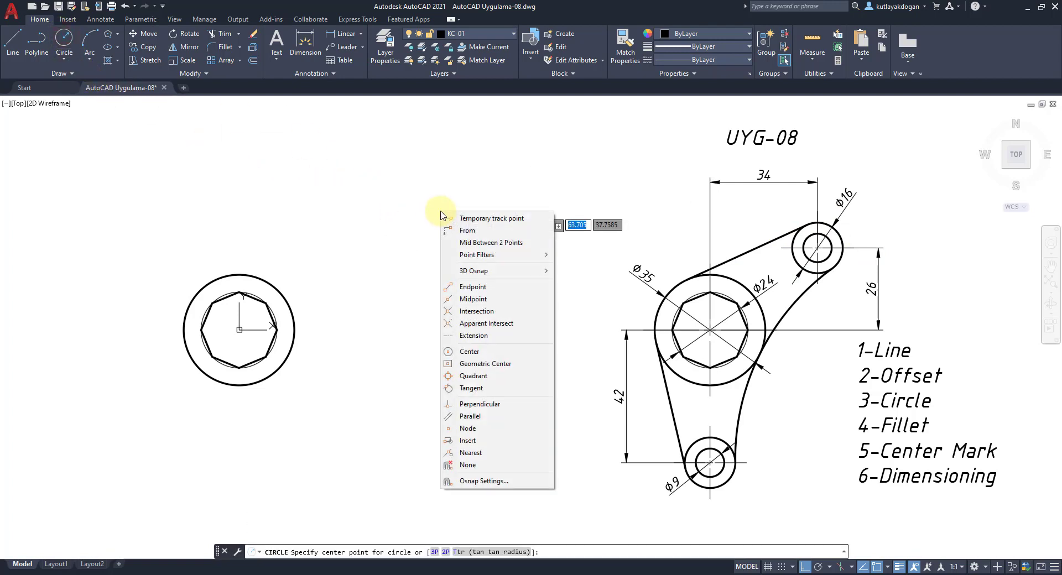
click(467, 230)
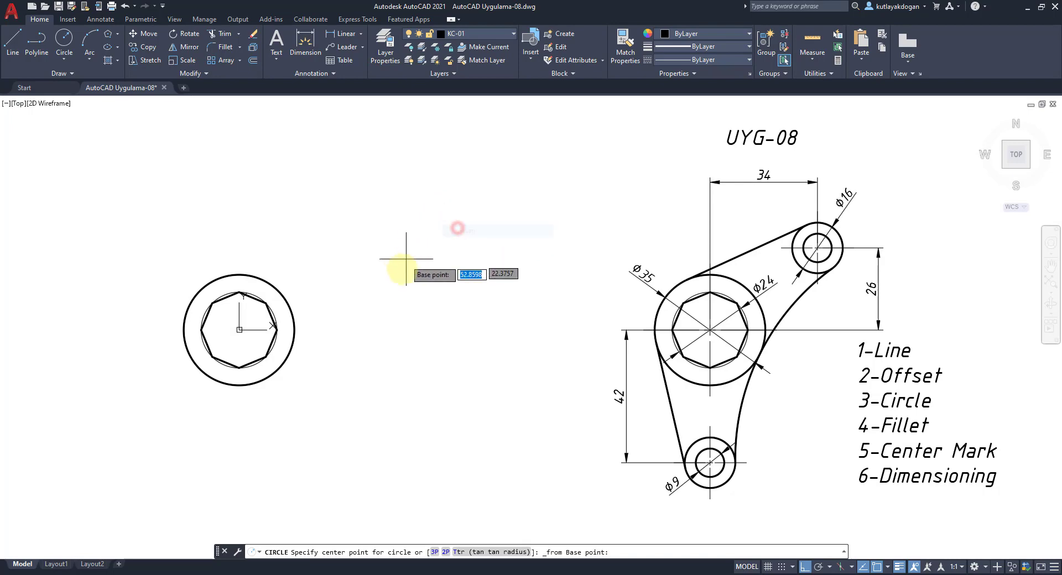
click(239, 330)
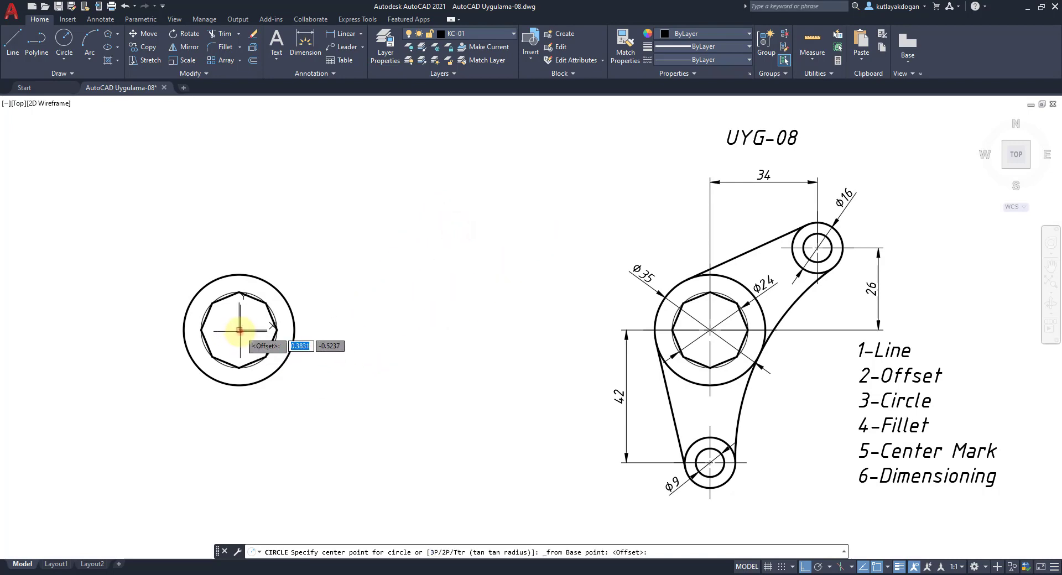
text(@)
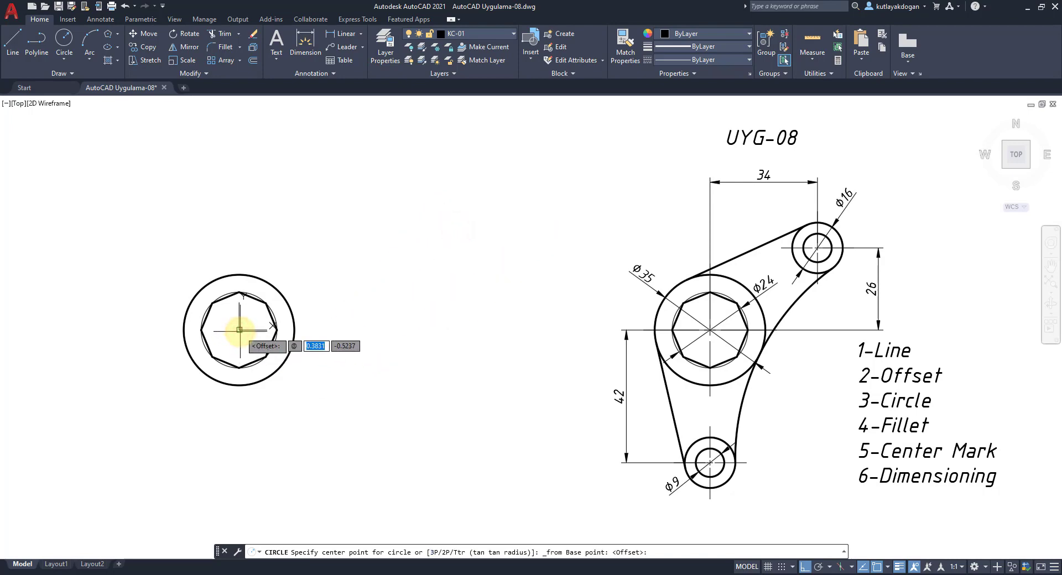
text(4)
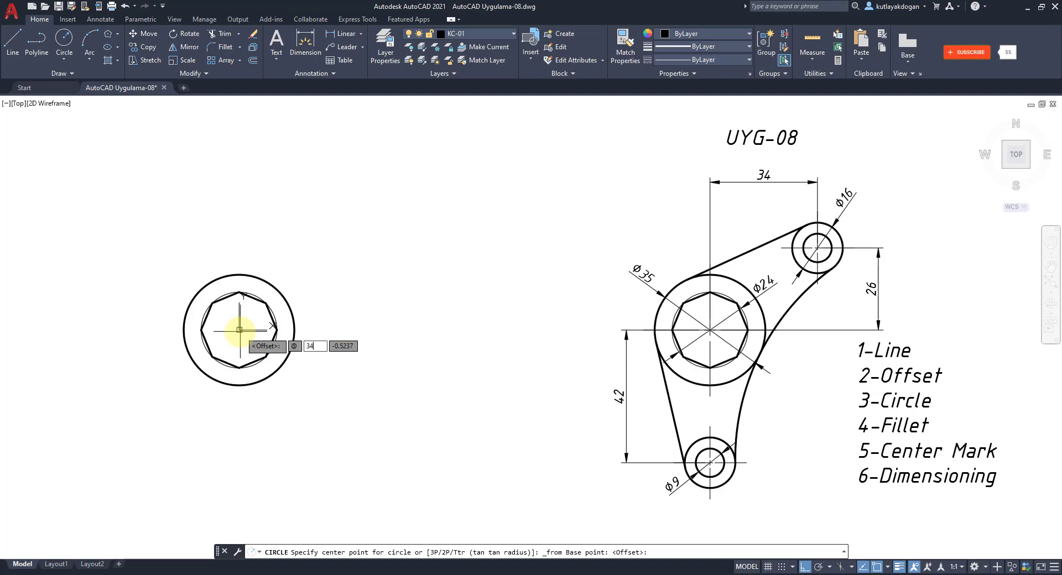
key(Tab)
text(26)
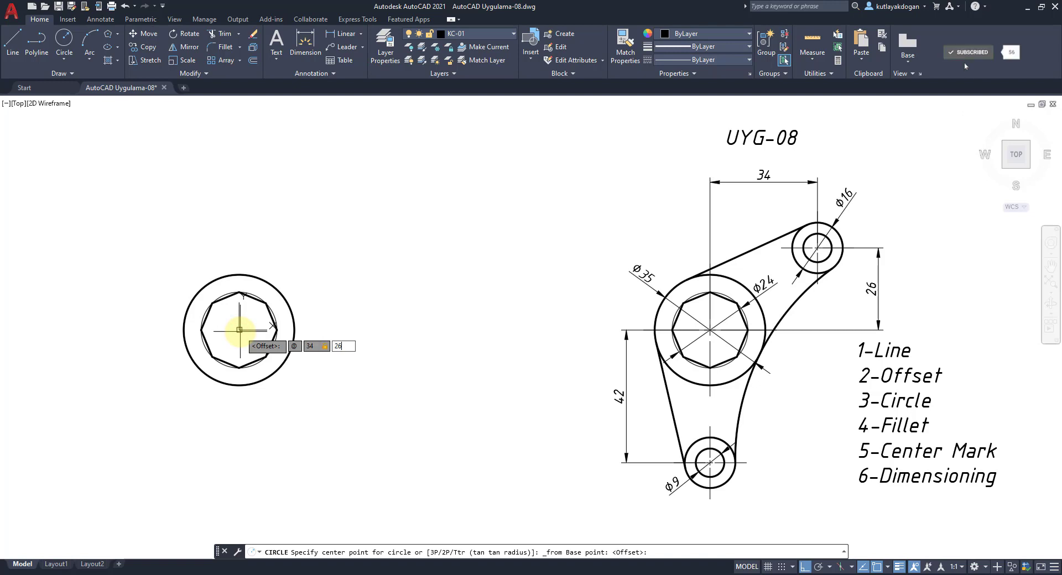
key(Return)
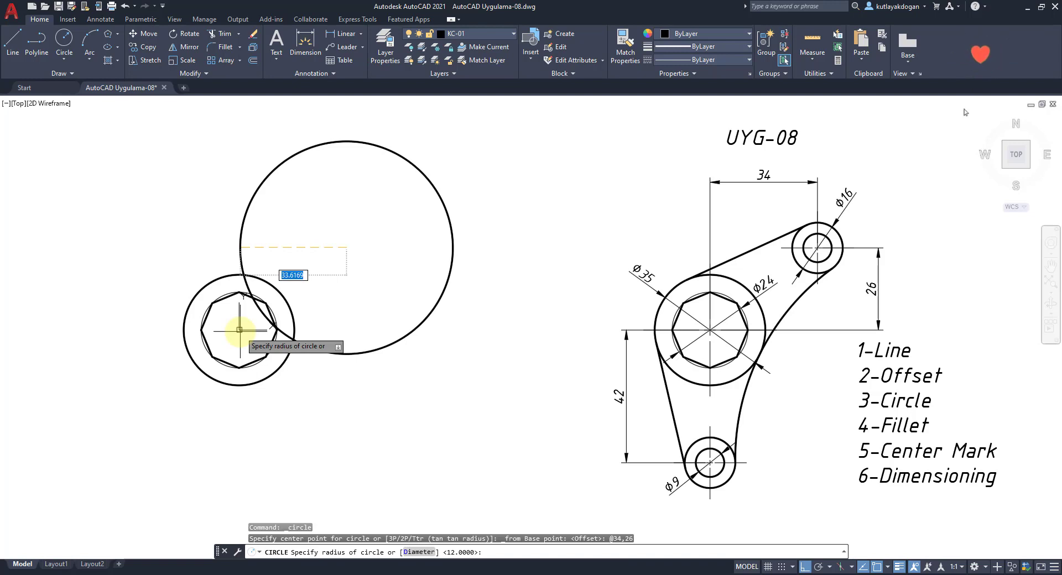
key(Return)
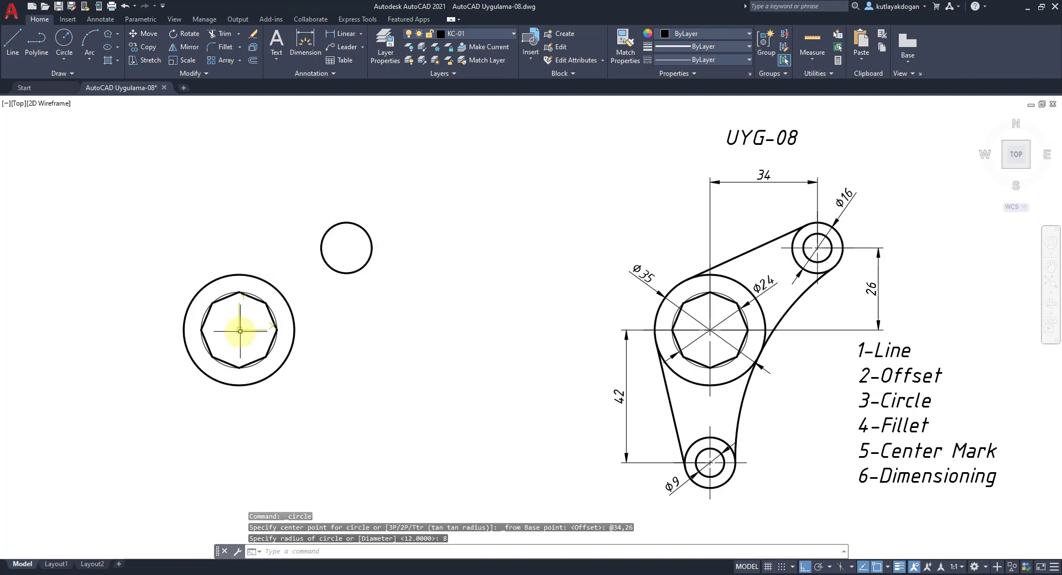
Step: Draw a Ø9 circle concentric with the Ø16 upper boss circle
click(65, 39)
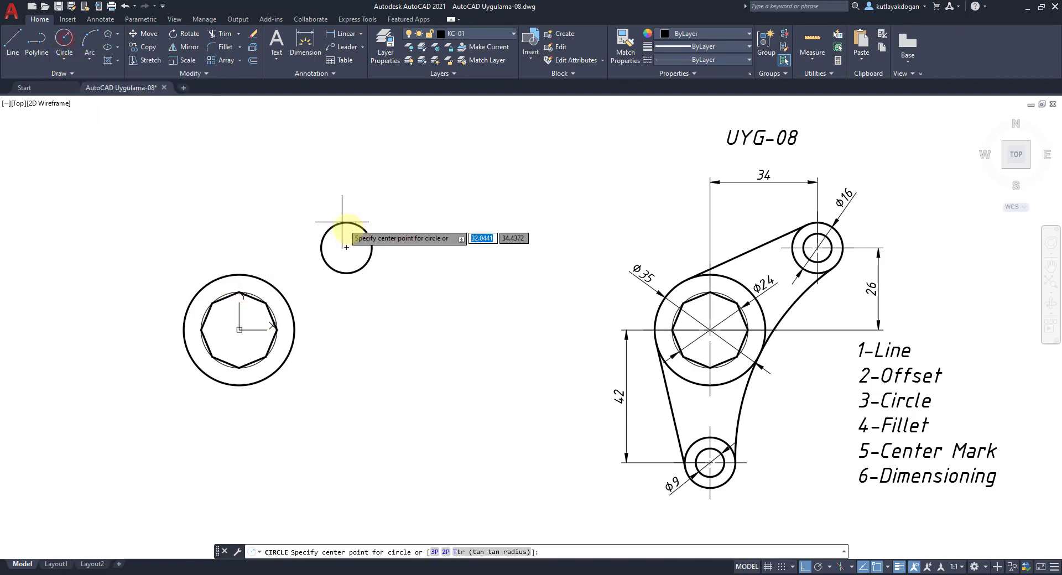
click(346, 248)
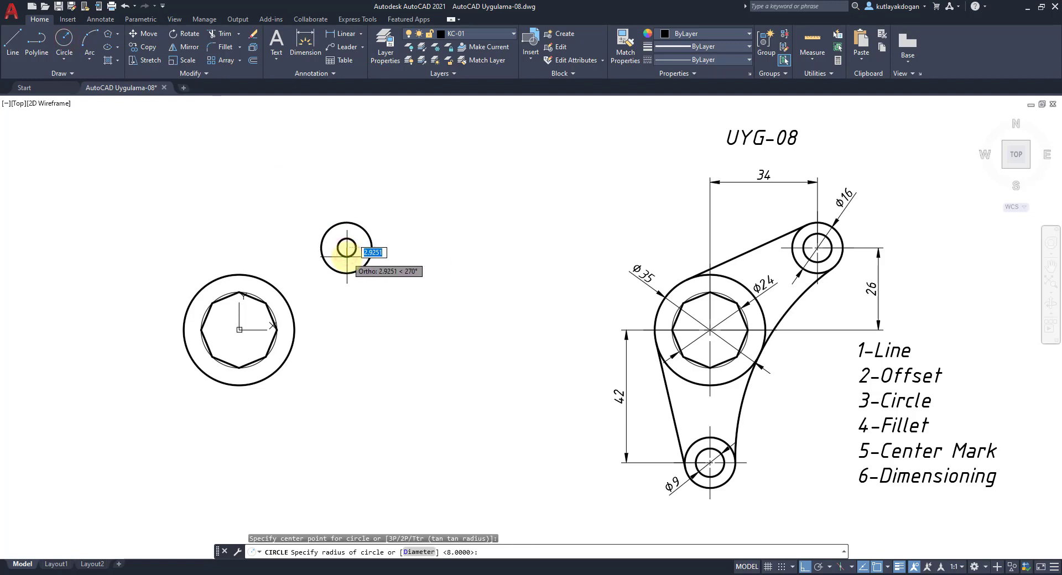
click(428, 541)
text(9)
key(Return)
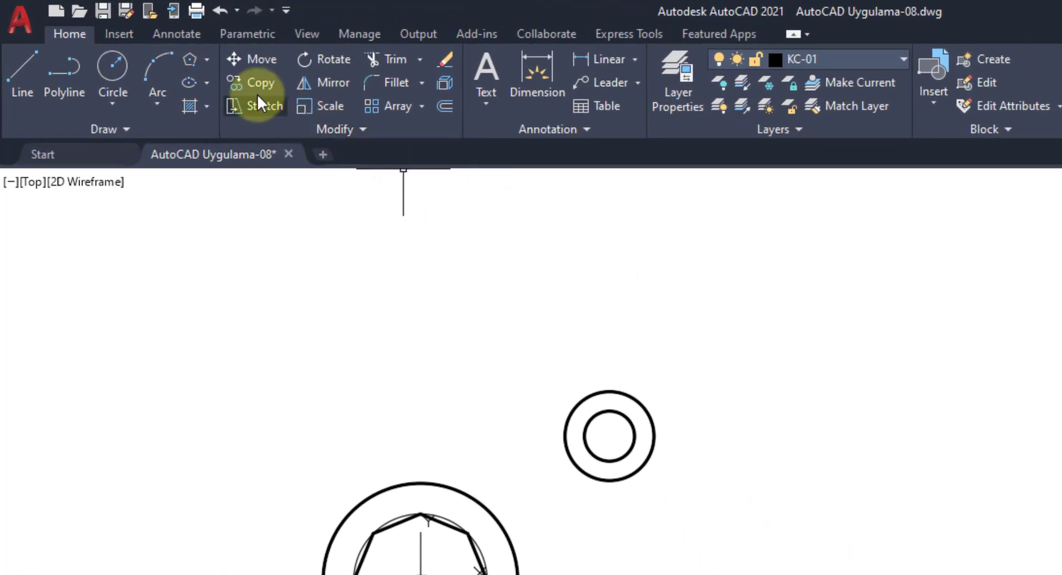
Step: Copy the Ø16/Ø9 circle pair from its centre to @-34,-68
click(253, 88)
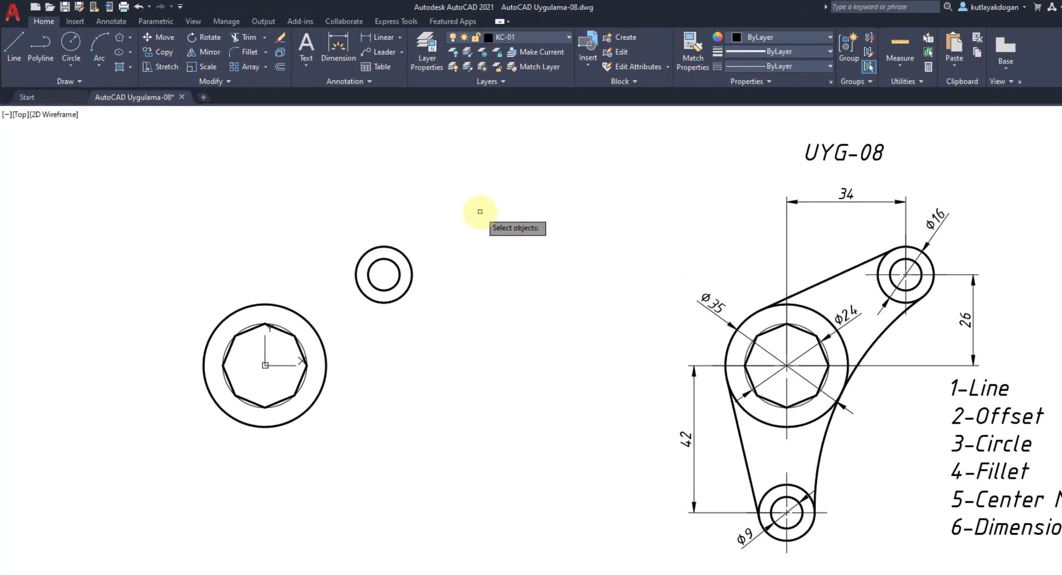
click(433, 190)
click(304, 294)
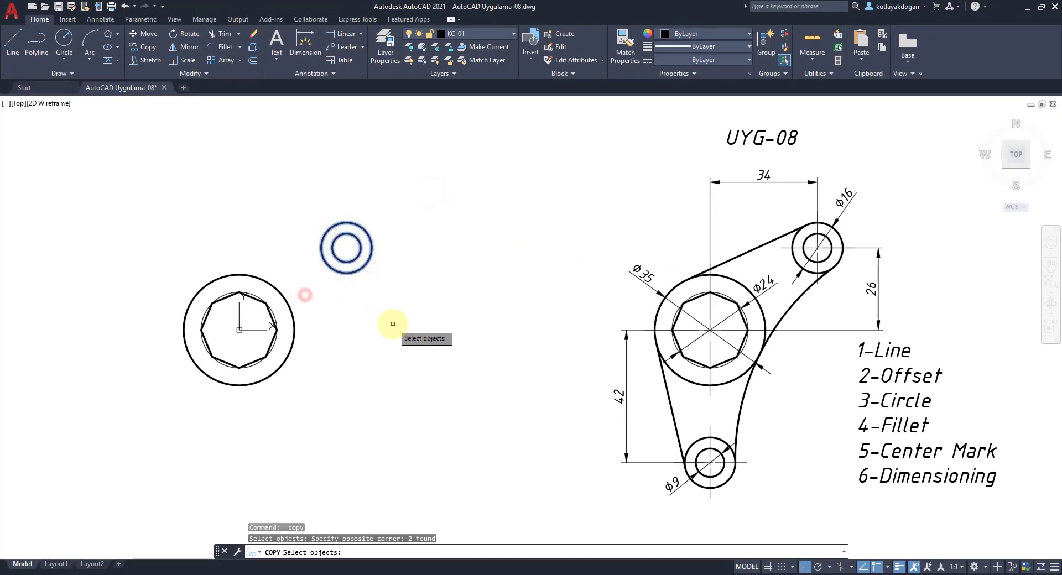
key(Return)
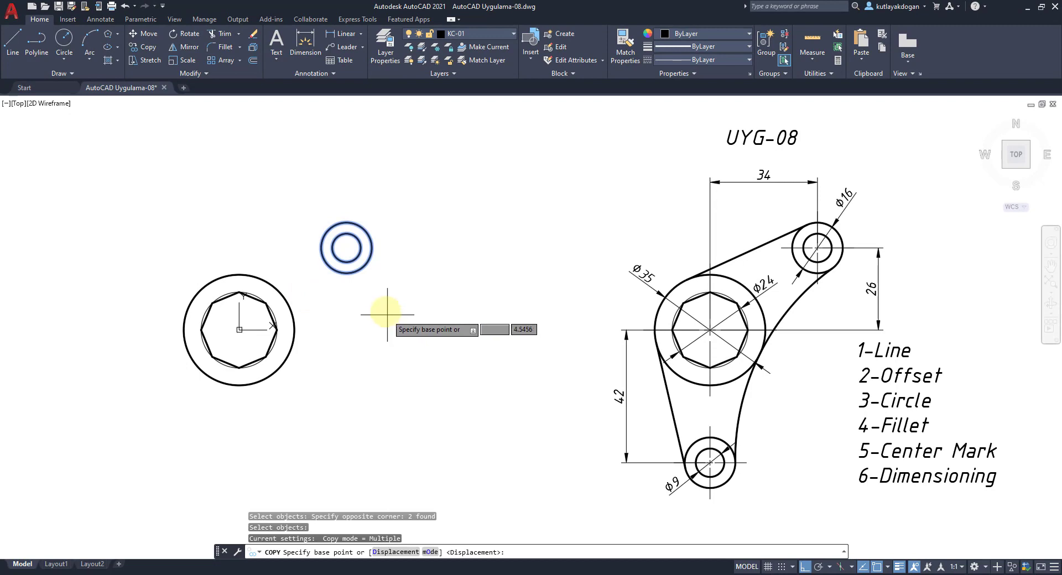
click(346, 248)
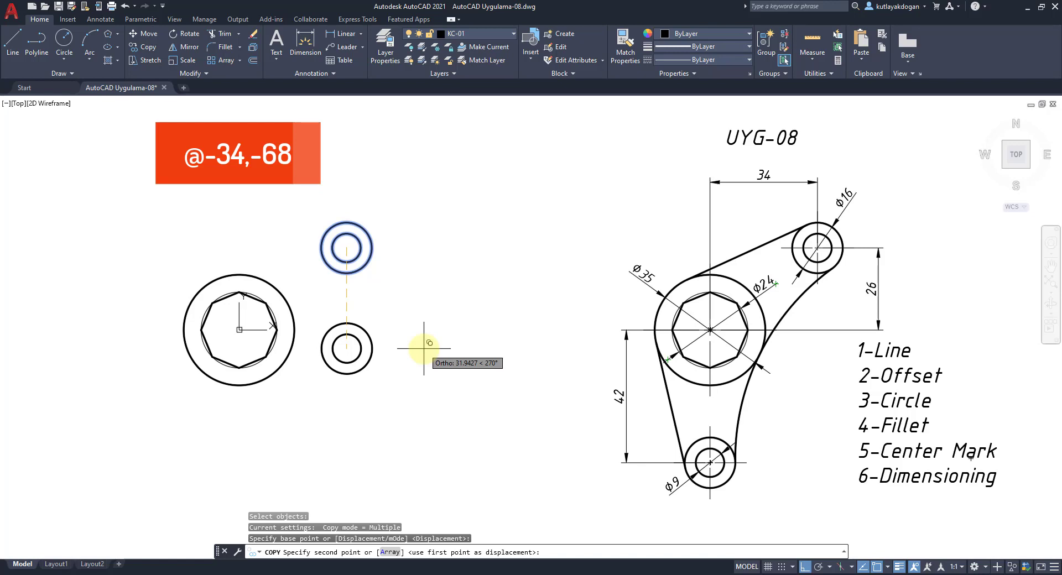
text(@-34)
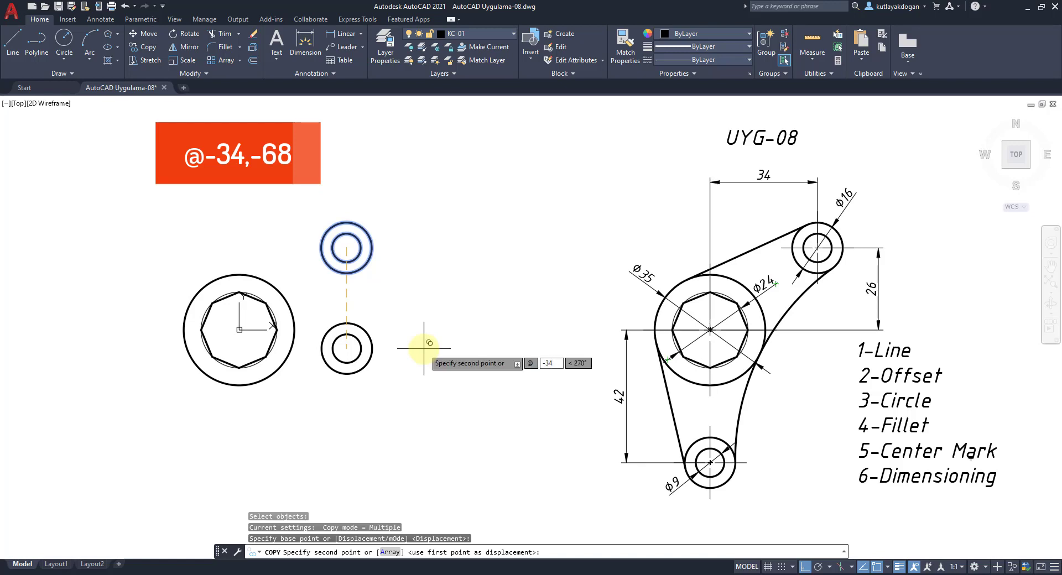
text(,)
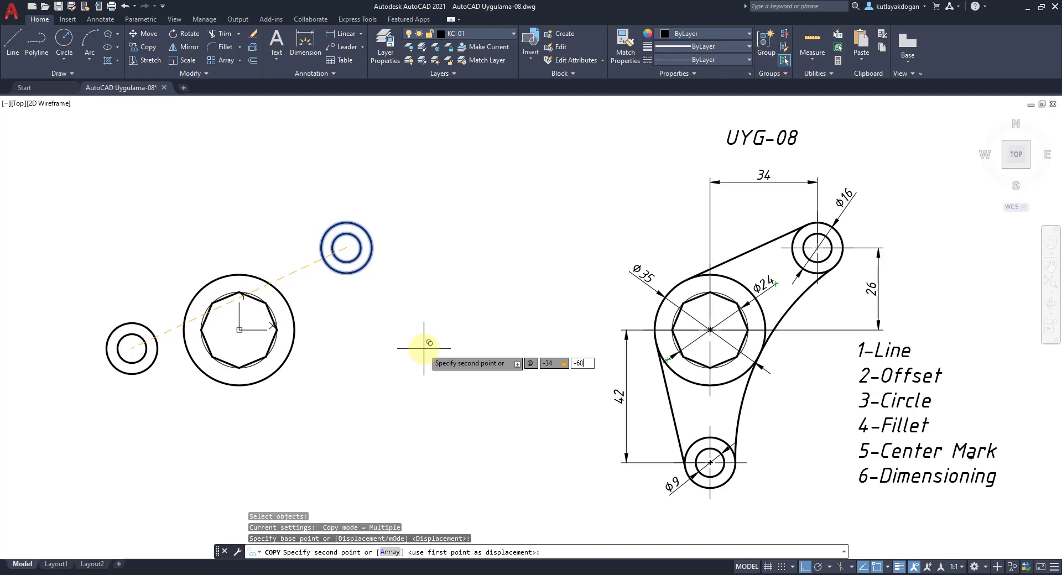
key(Return)
key(Return)
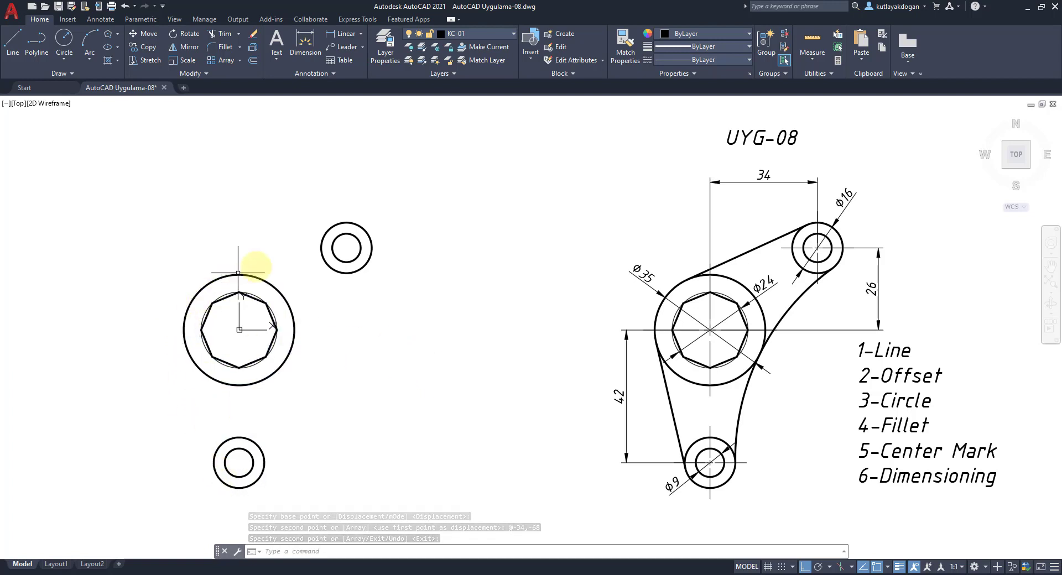
Step: With Ortho off, draw a tangent line from the upper boss to the Ø35 circle
click(13, 42)
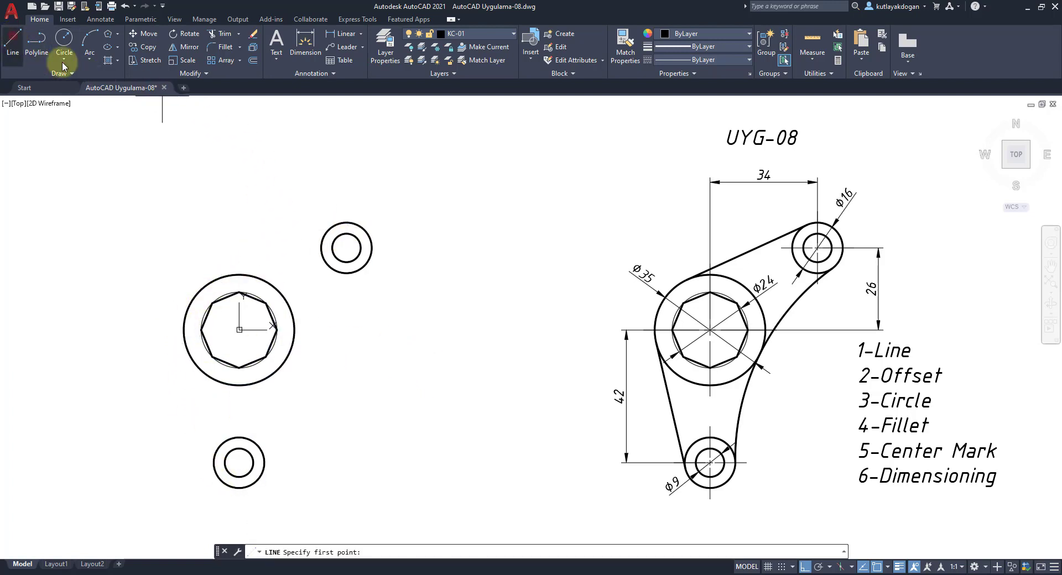
click(805, 566)
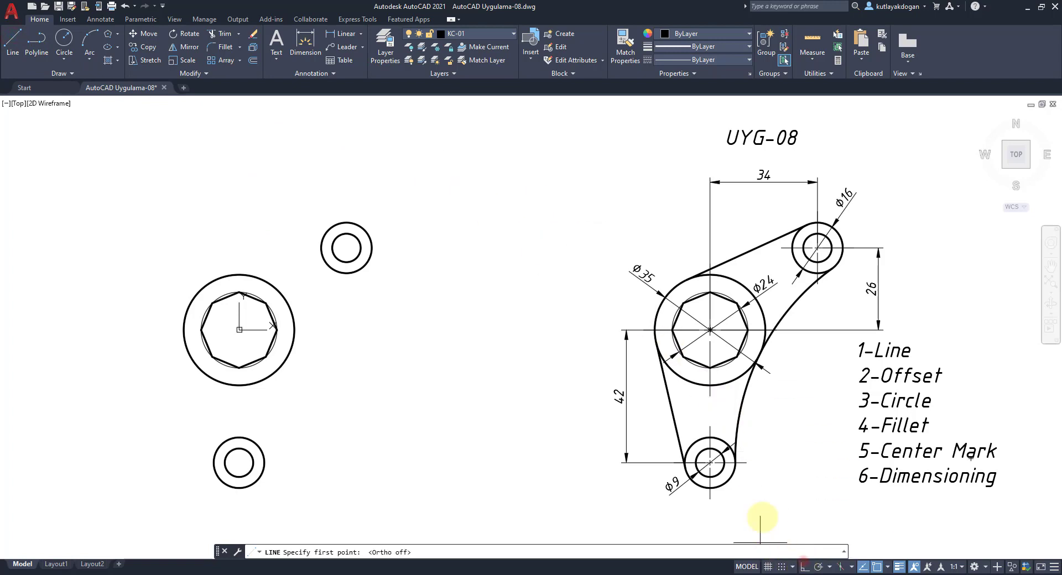
shift+right_click(457, 257)
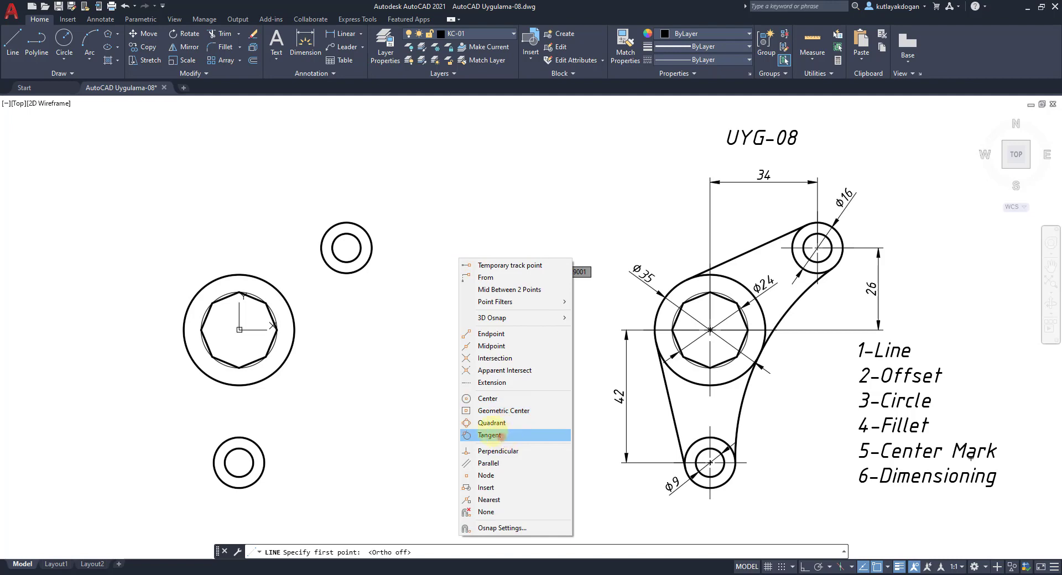
click(490, 435)
click(341, 223)
shift+right_click(210, 236)
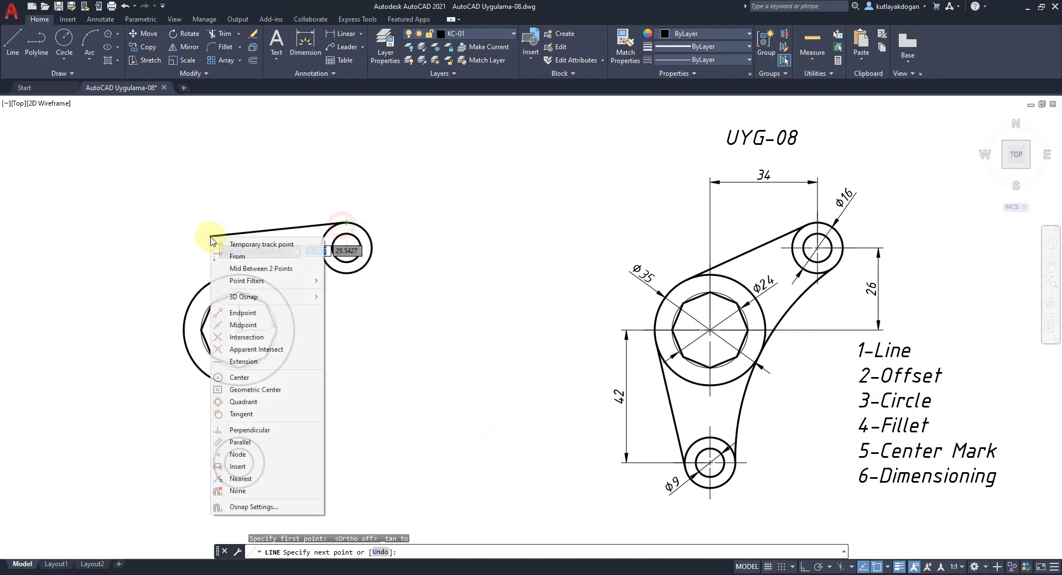
click(266, 414)
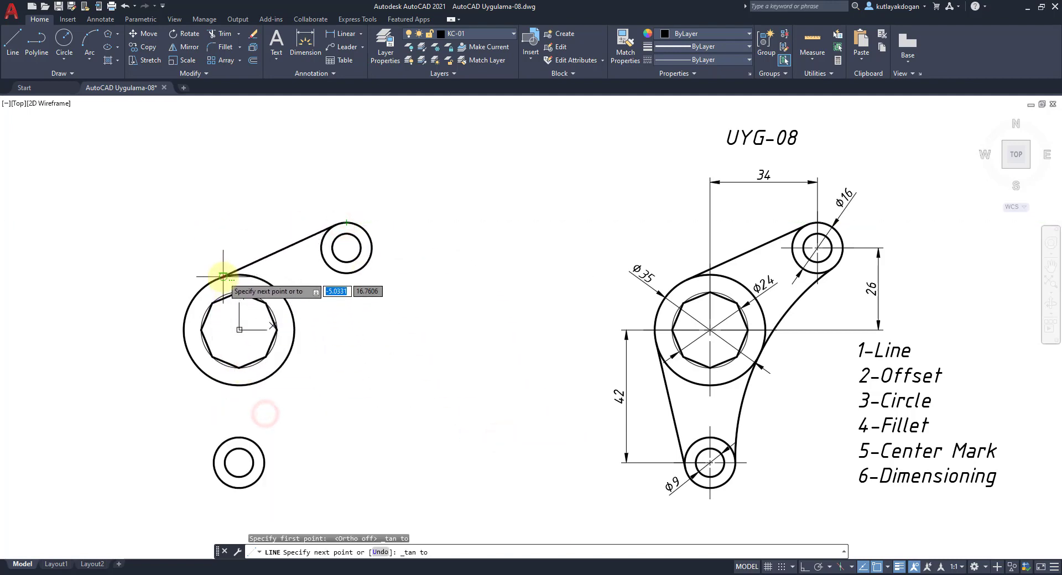
click(221, 275)
right_click(222, 278)
click(247, 285)
Step: Draw a tangent line from the lower boss to the Ø35 circle
right_click(408, 164)
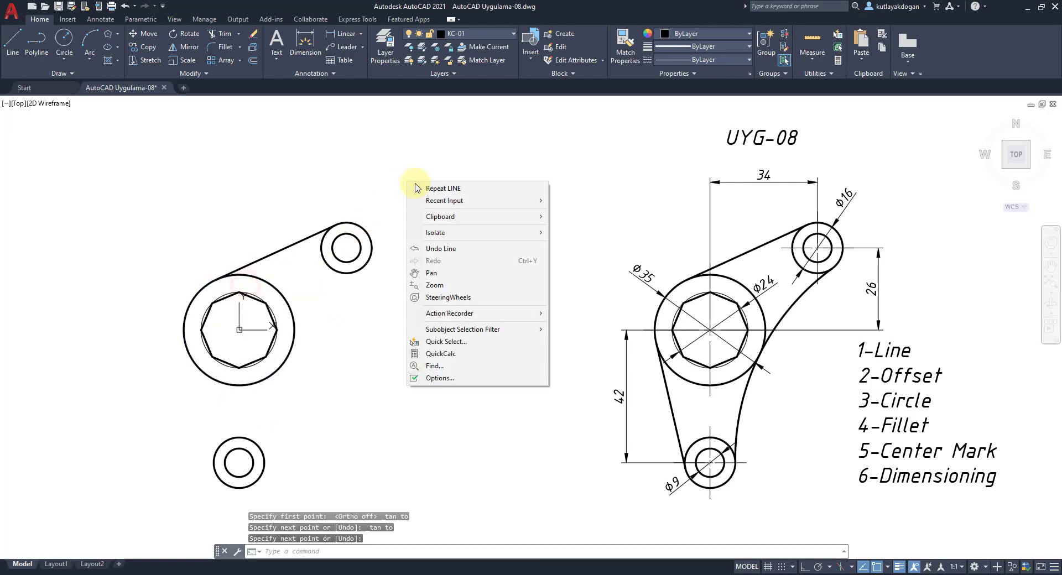
click(436, 182)
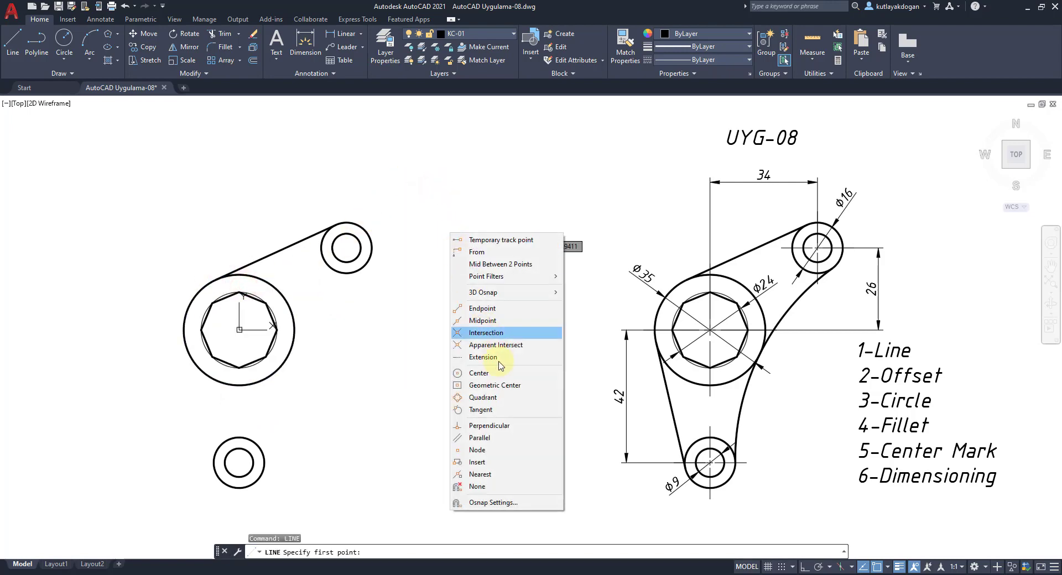
click(481, 410)
click(215, 463)
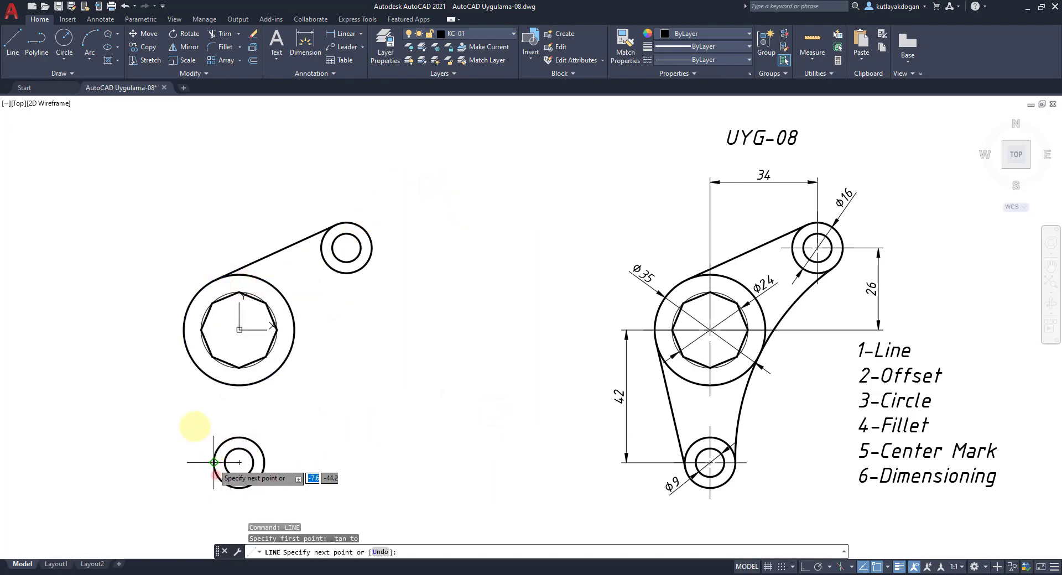
shift+right_click(180, 381)
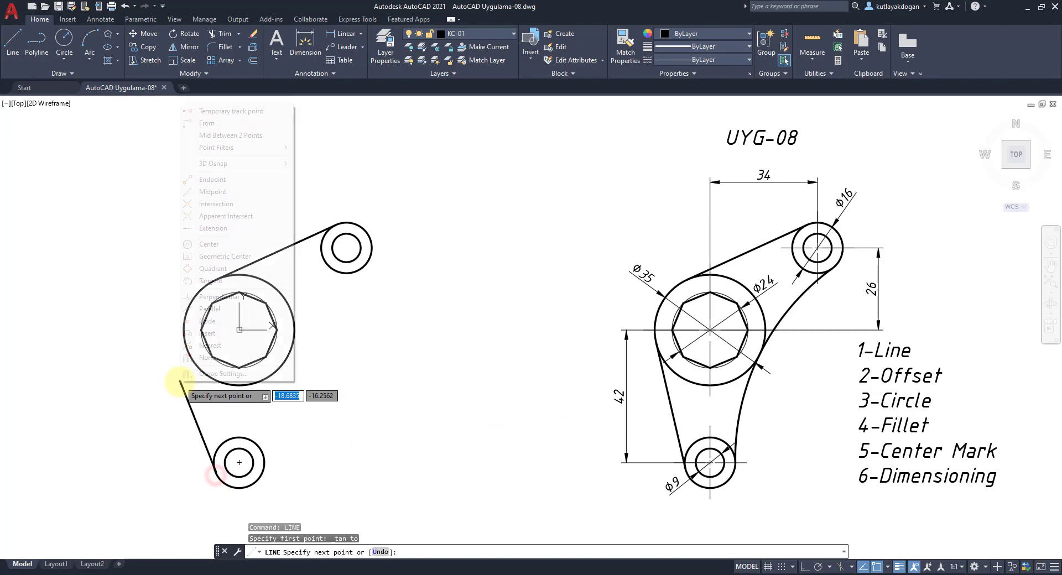
click(220, 282)
click(191, 359)
right_click(192, 363)
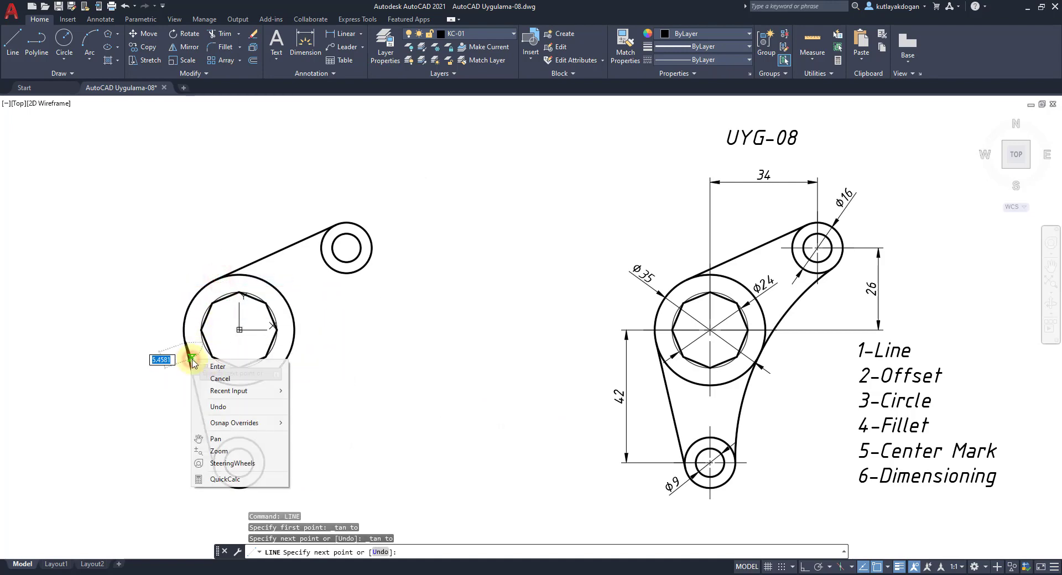
click(217, 366)
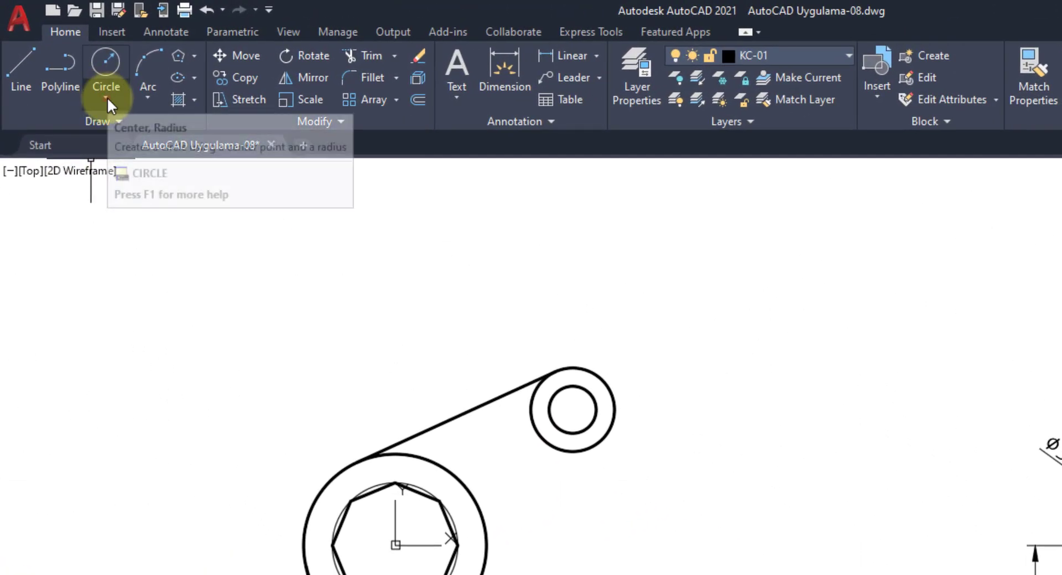
Step: Draw a helper circle tangent to the top small circle, the large circle and the bottom small circle
click(107, 97)
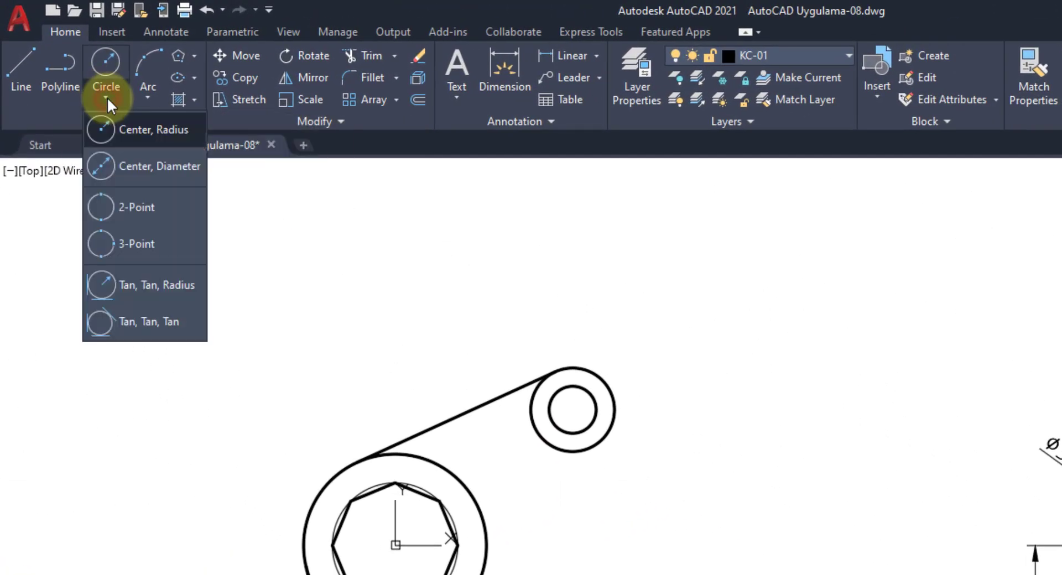
click(174, 326)
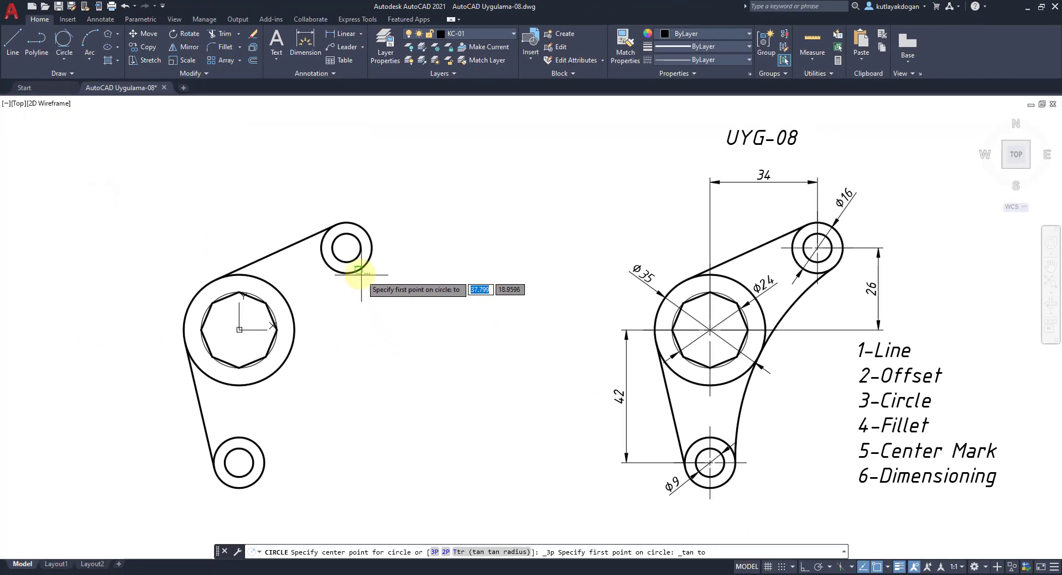
click(362, 275)
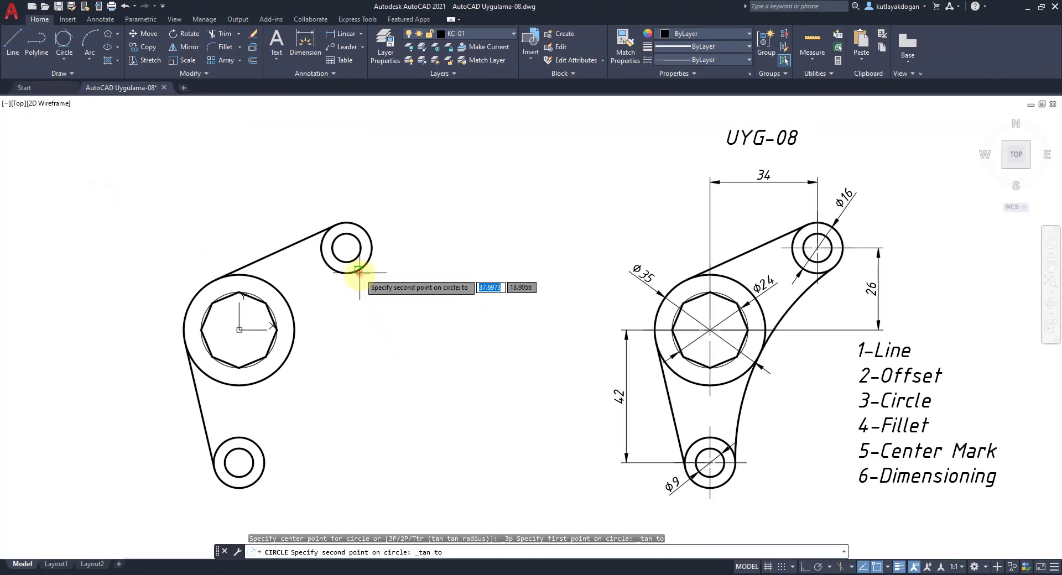
click(287, 357)
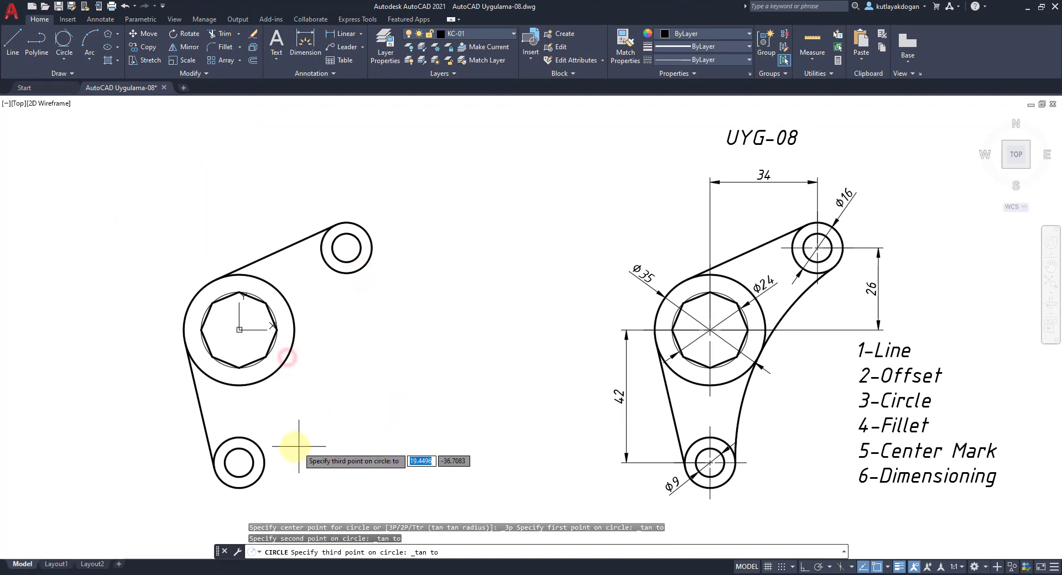
click(266, 464)
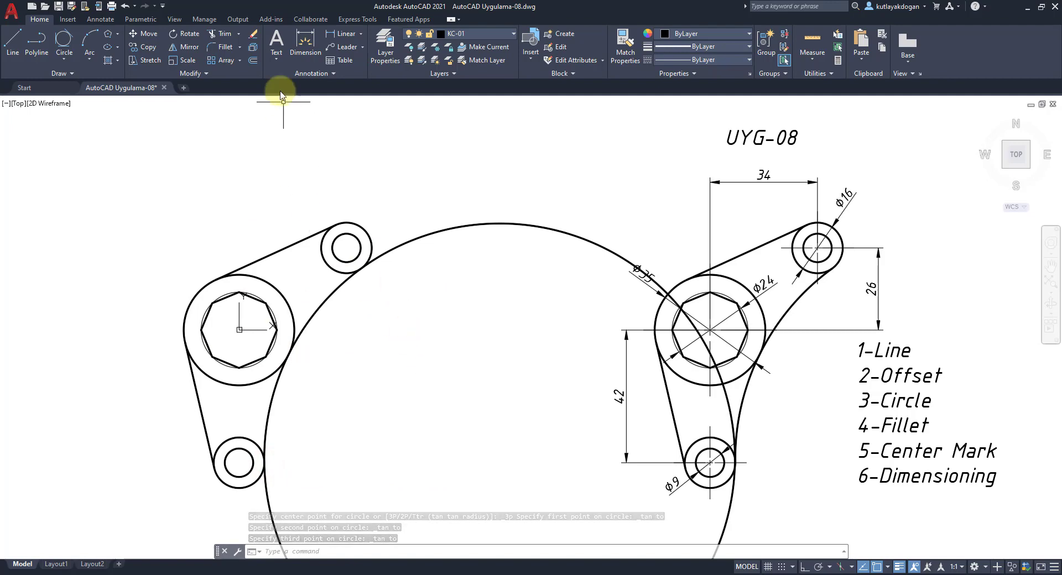
Step: Trim the helper circle's upper and lower arcs, then delete the leftover arc over the reference
click(219, 34)
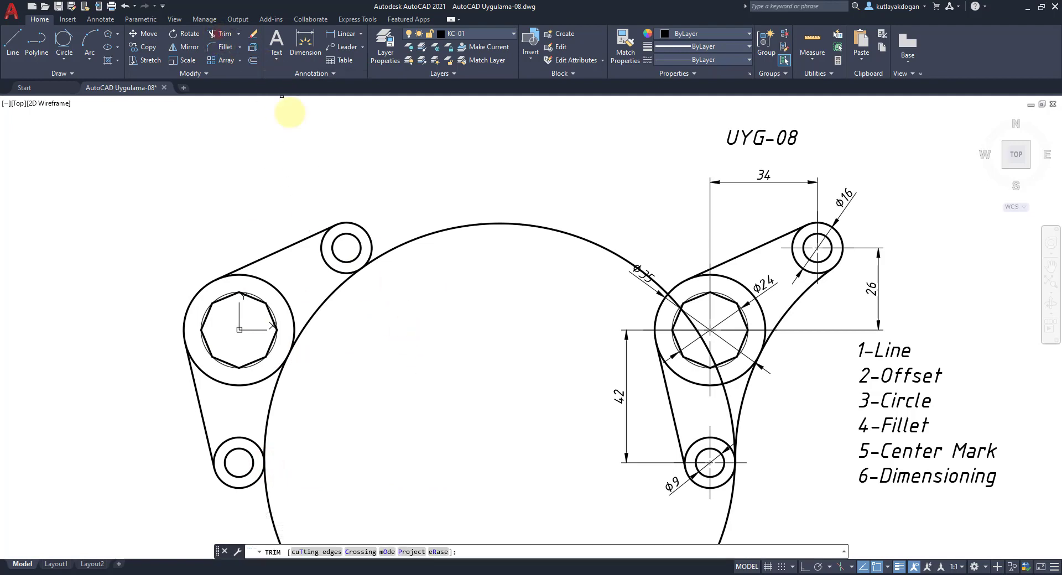
click(385, 253)
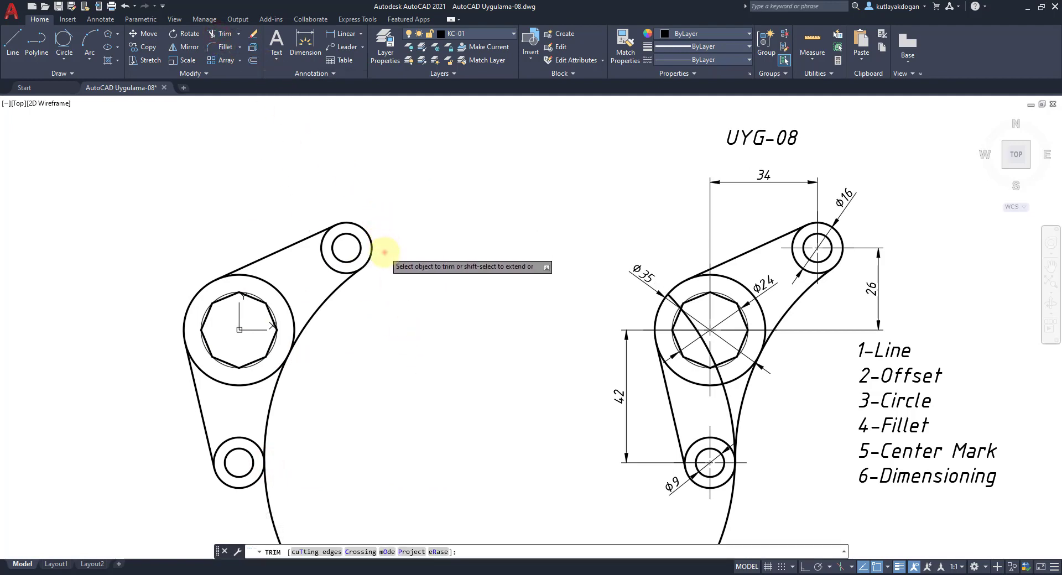
click(266, 495)
right_click(424, 267)
click(437, 271)
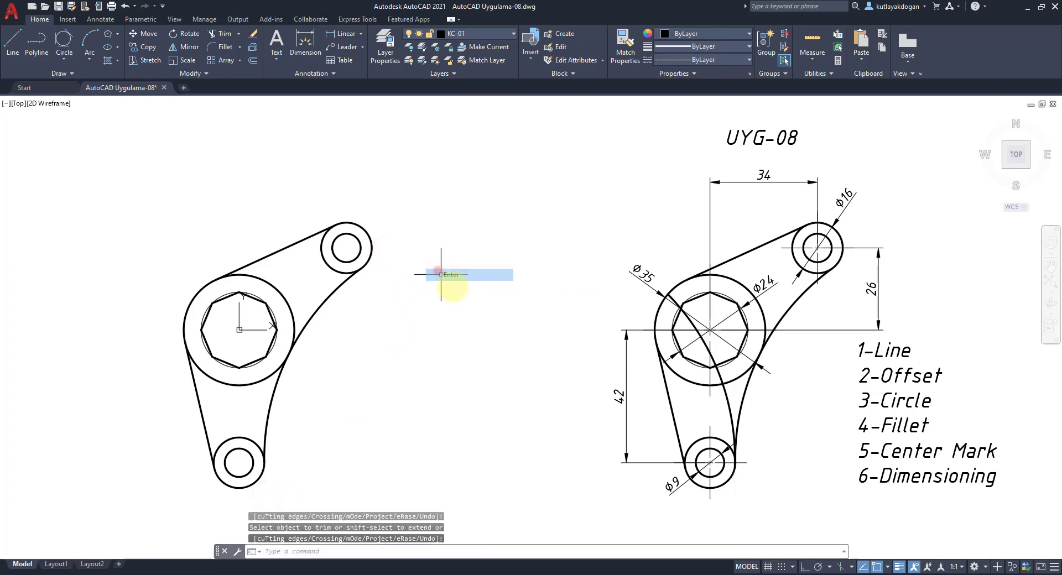
click(727, 394)
key(Delete)
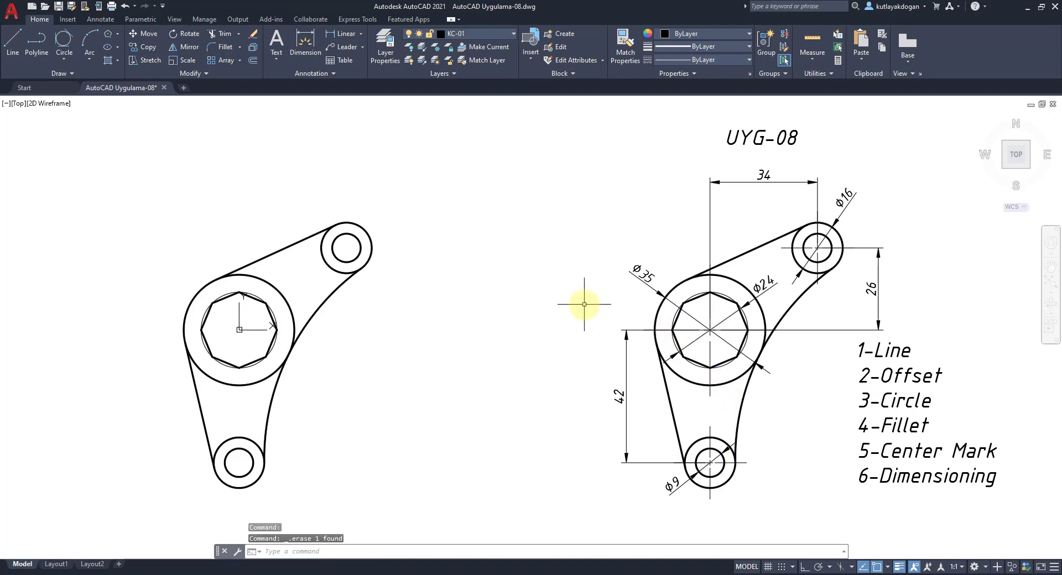
Step: On layer EC-01, add center marks to both small circles and the large hub circle
click(483, 34)
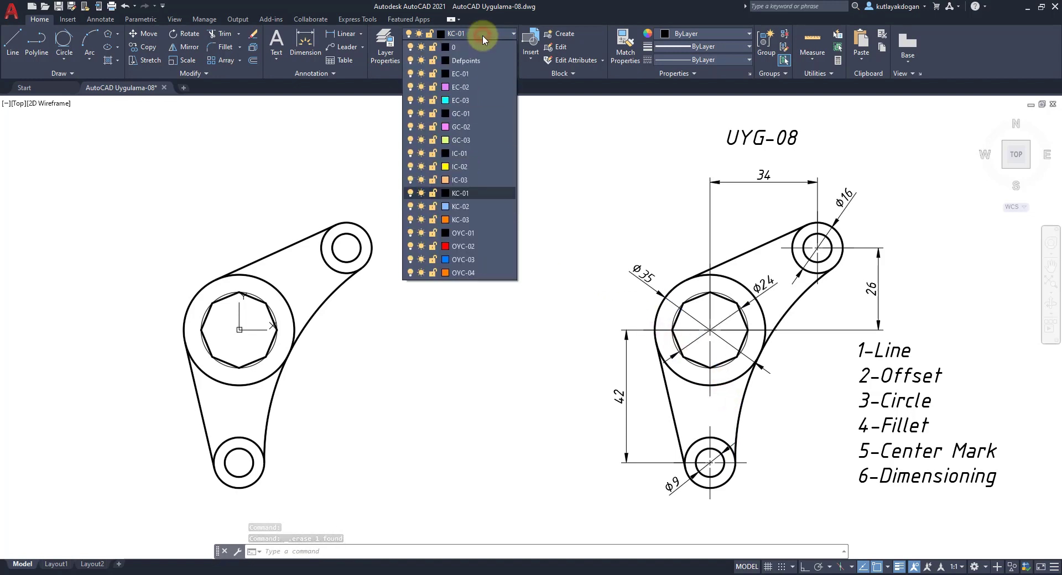
click(465, 73)
click(100, 20)
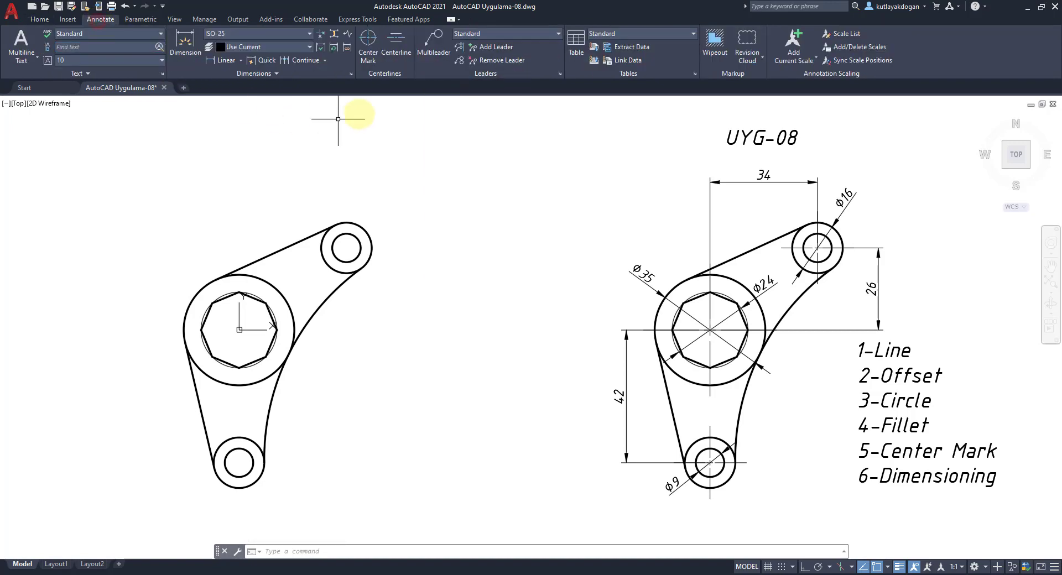
click(368, 47)
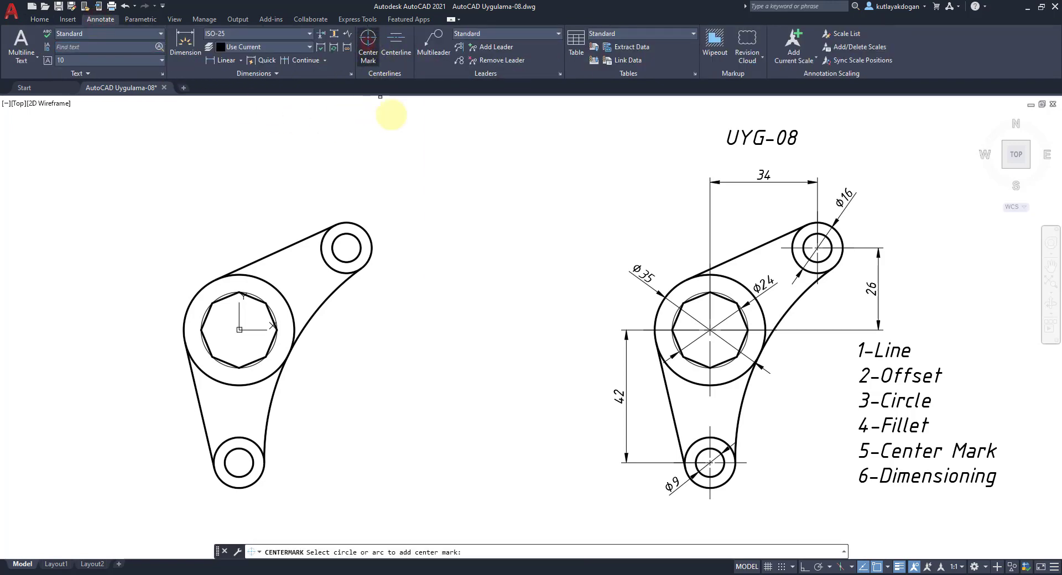
click(369, 239)
click(254, 485)
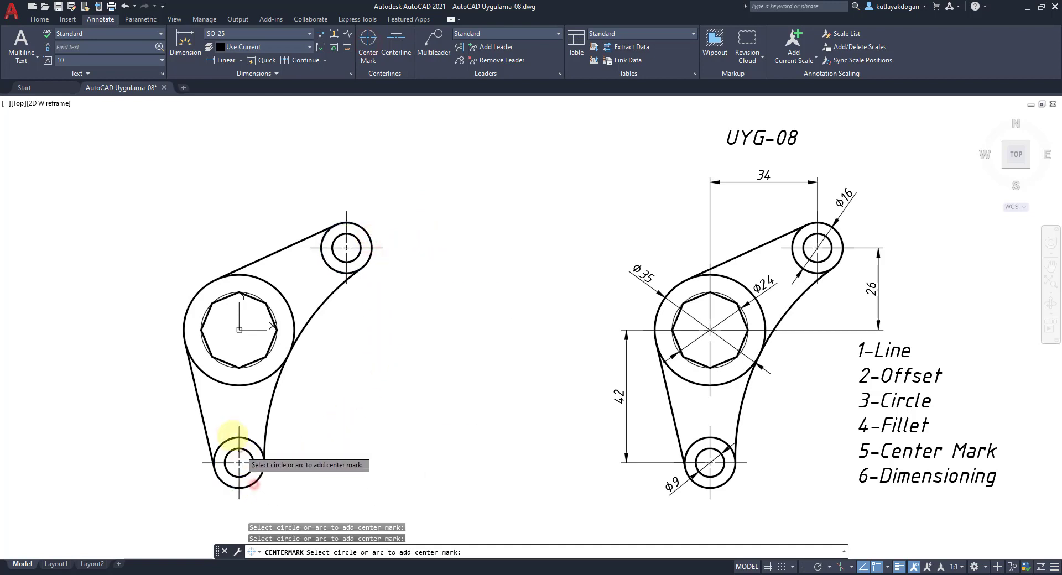
click(200, 368)
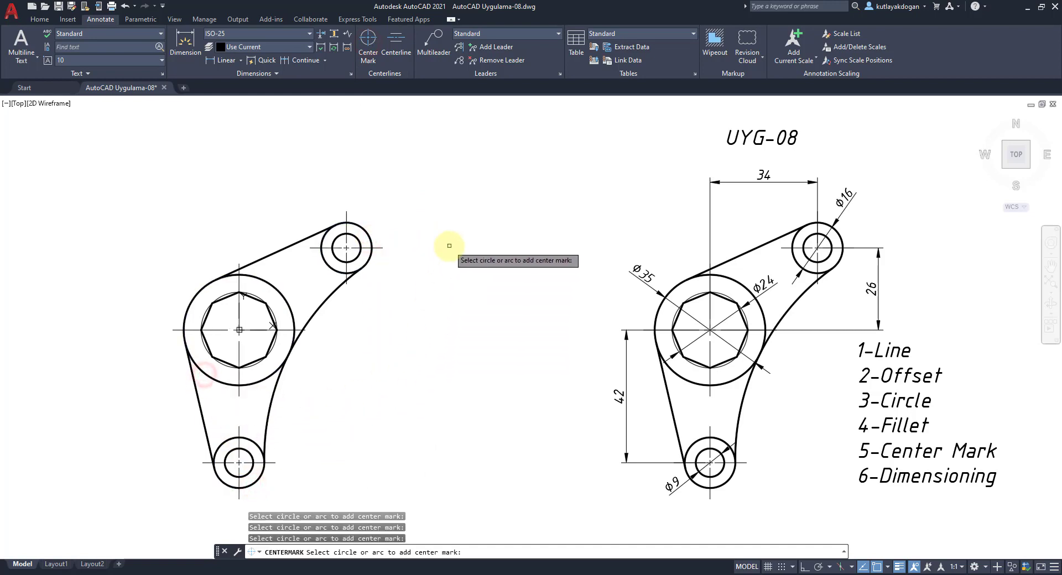
key(Return)
Step: Make OYC-01 the current layer
click(43, 21)
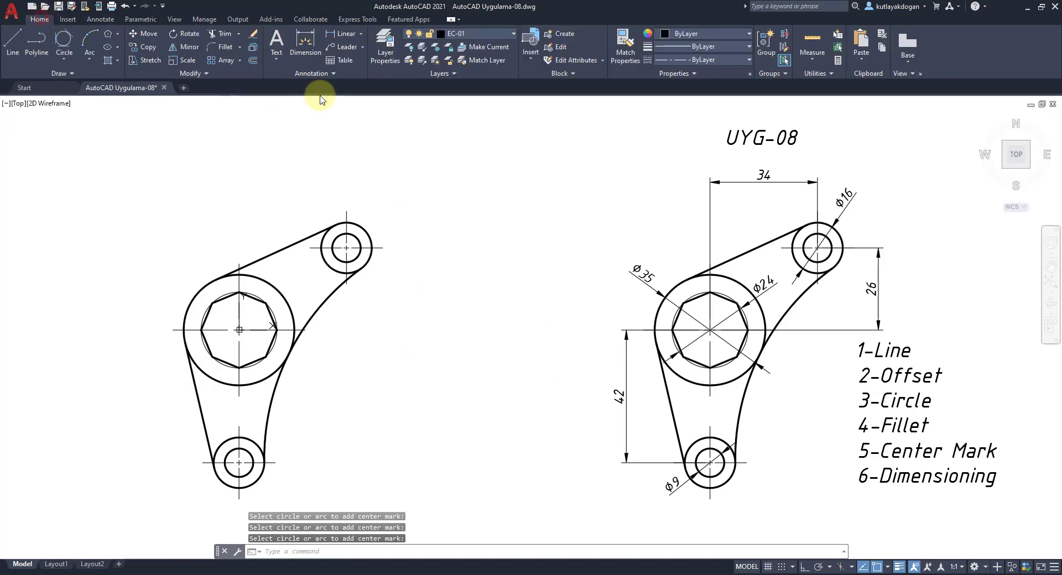
click(464, 38)
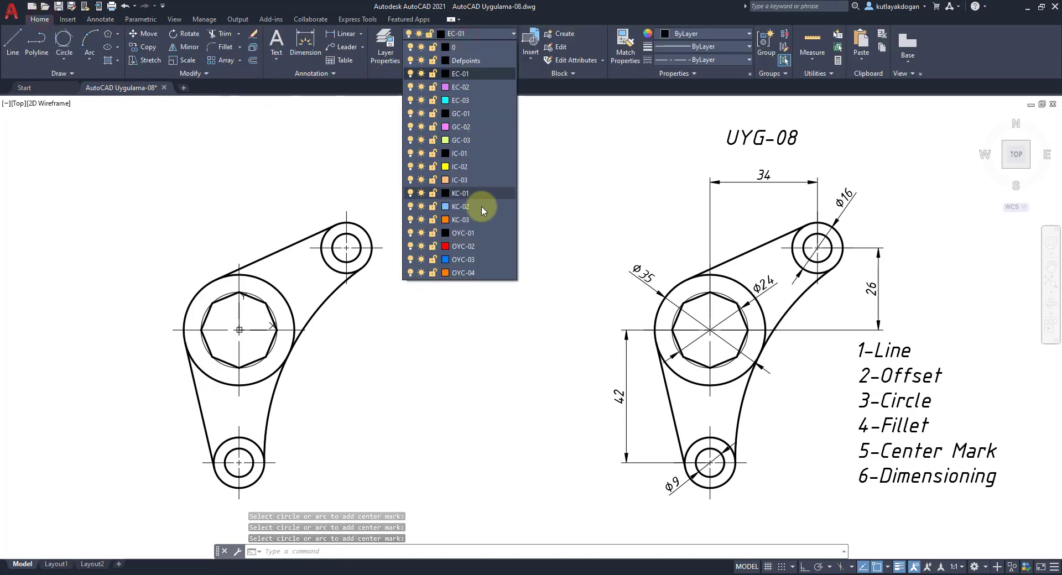
click(473, 237)
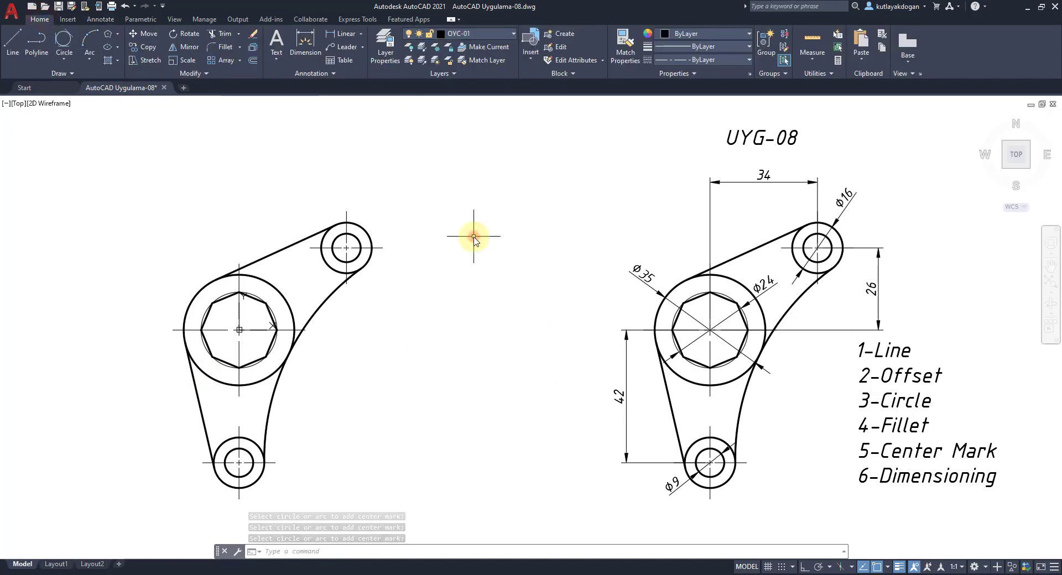
Step: Add linear dimensions 26 and 34 from the hub centre to the top circle's centre
click(340, 36)
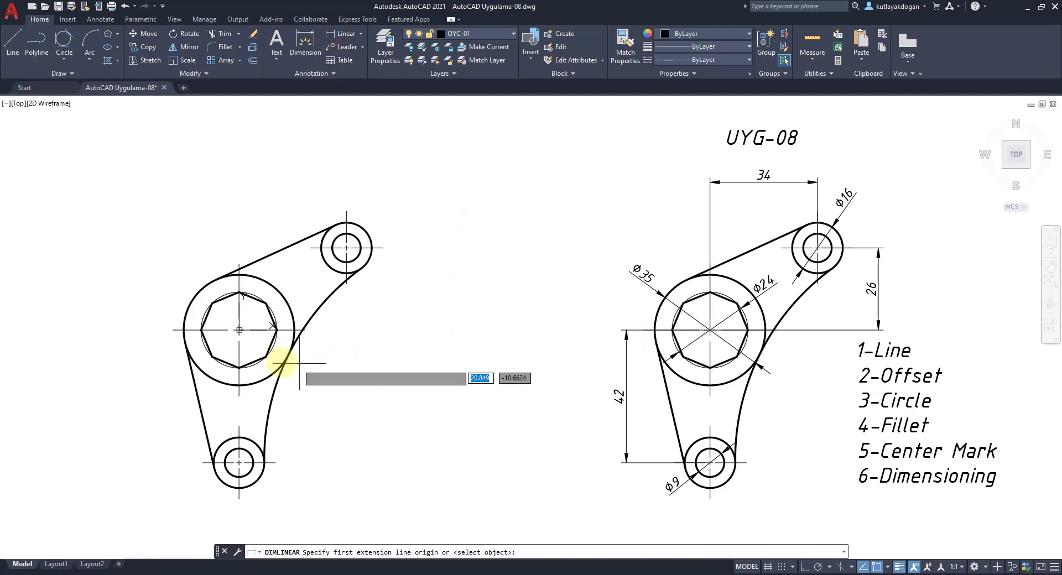
click(239, 330)
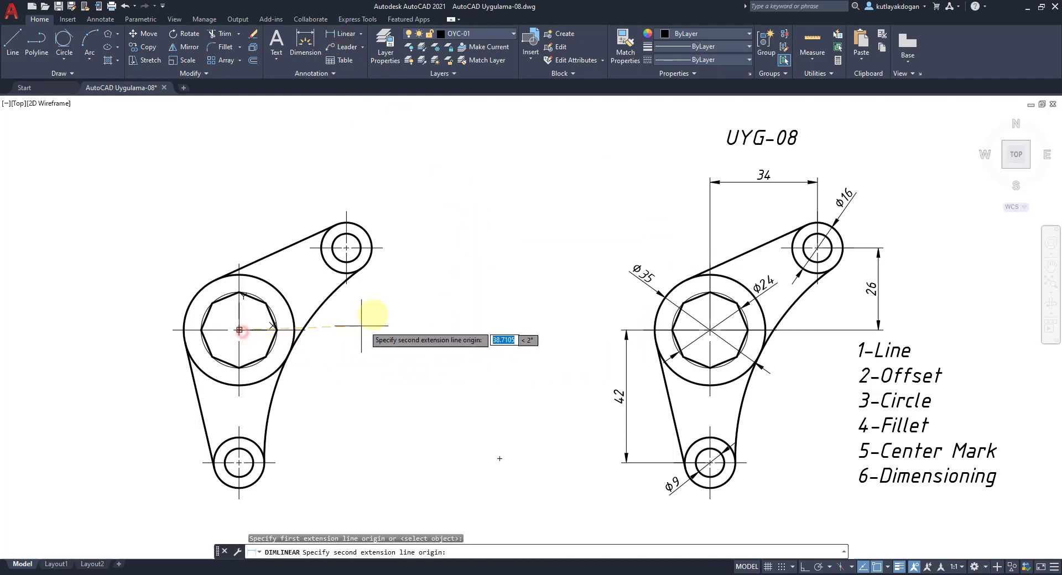
click(346, 248)
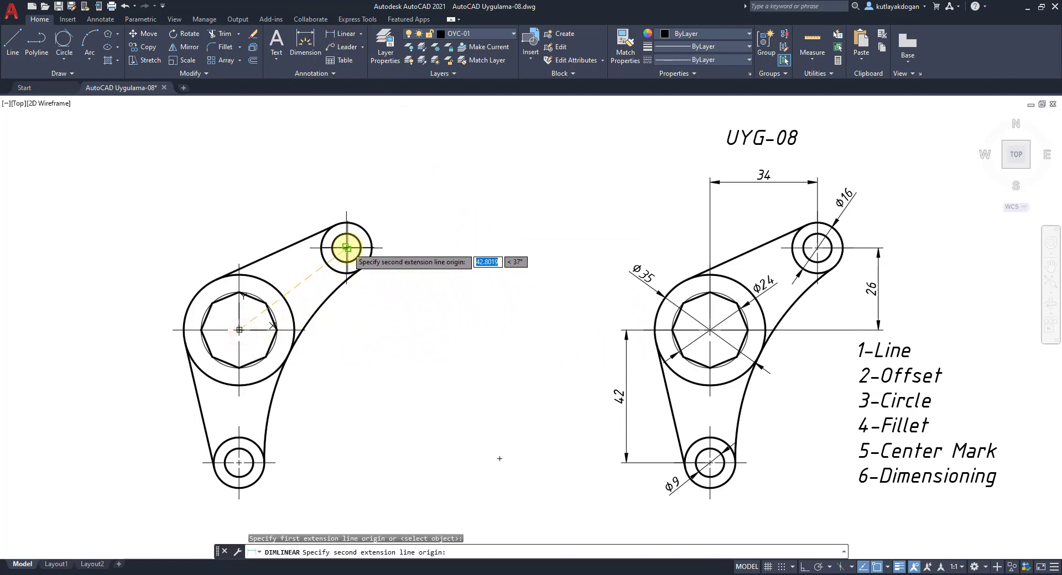
click(417, 296)
right_click(470, 183)
click(499, 191)
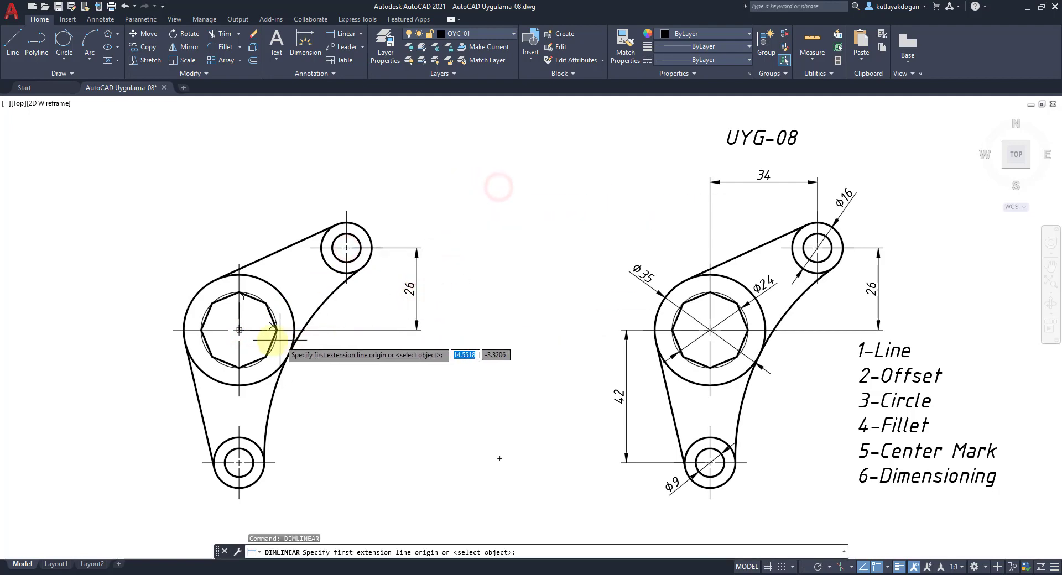
click(239, 330)
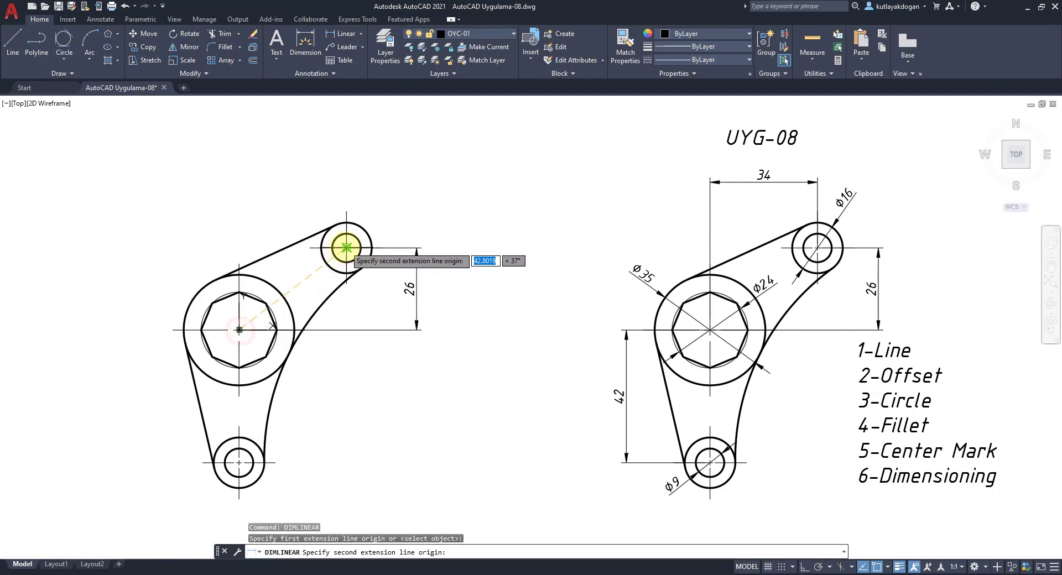
click(346, 248)
click(315, 181)
Step: Add the 42 linear dimension from the bottom circle's centre to the hub centre
right_click(492, 174)
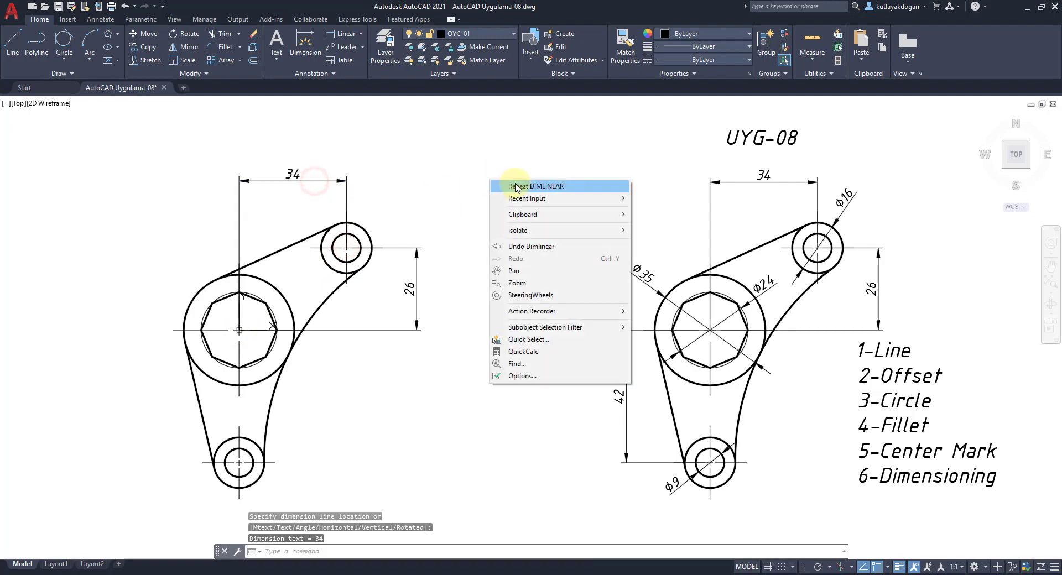
click(514, 184)
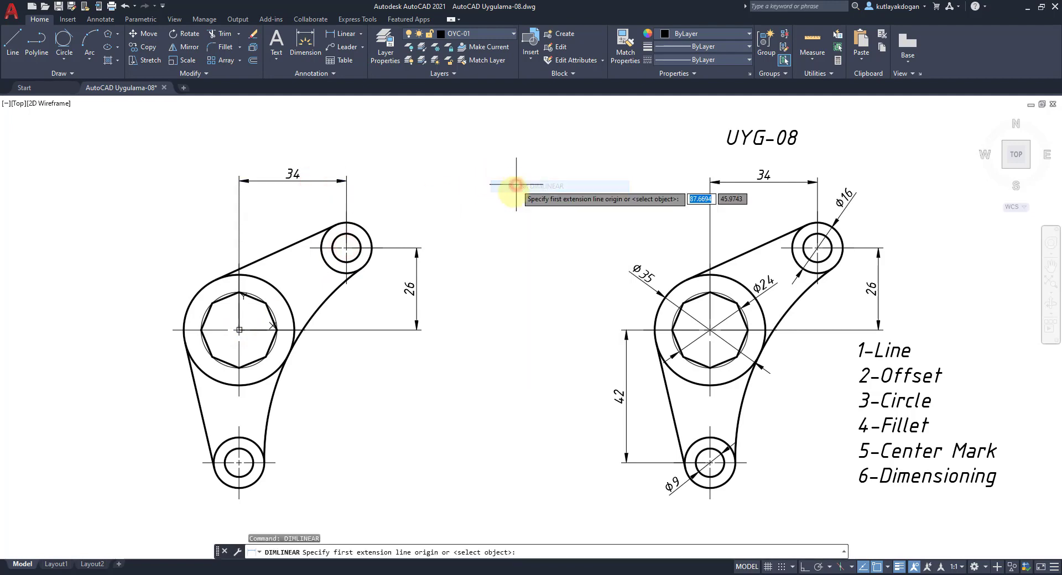
click(239, 463)
click(239, 331)
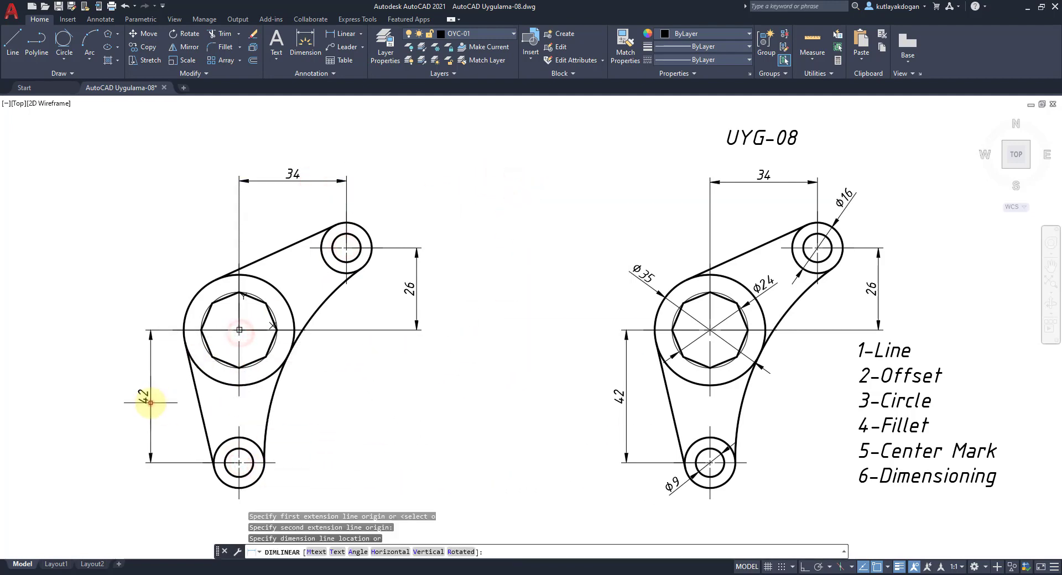
click(150, 403)
right_click(381, 393)
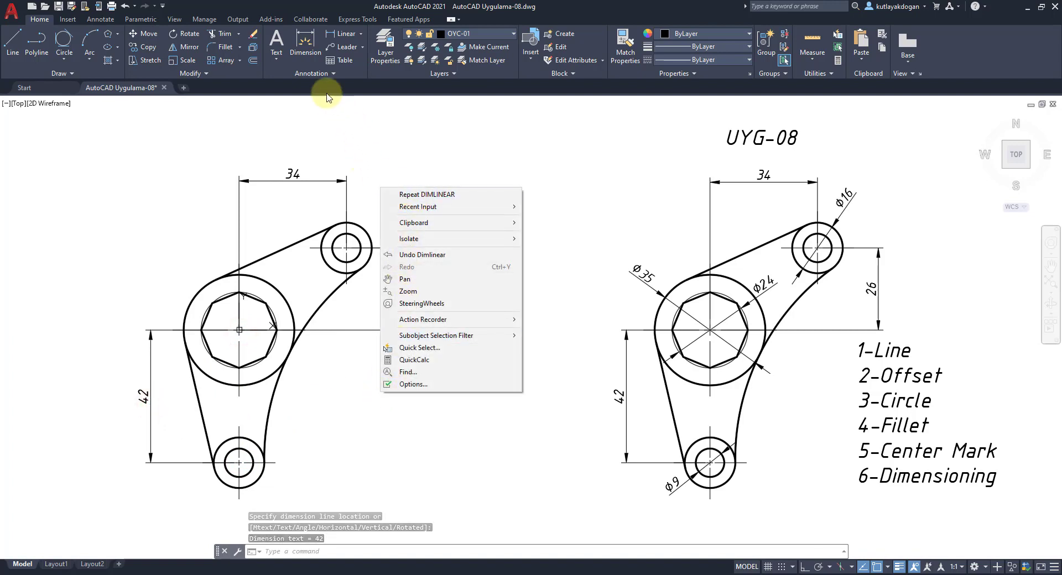
Step: Add diameter dimensions Ø16 on the top small circle and Ø24 on the hub's inner circle
click(362, 35)
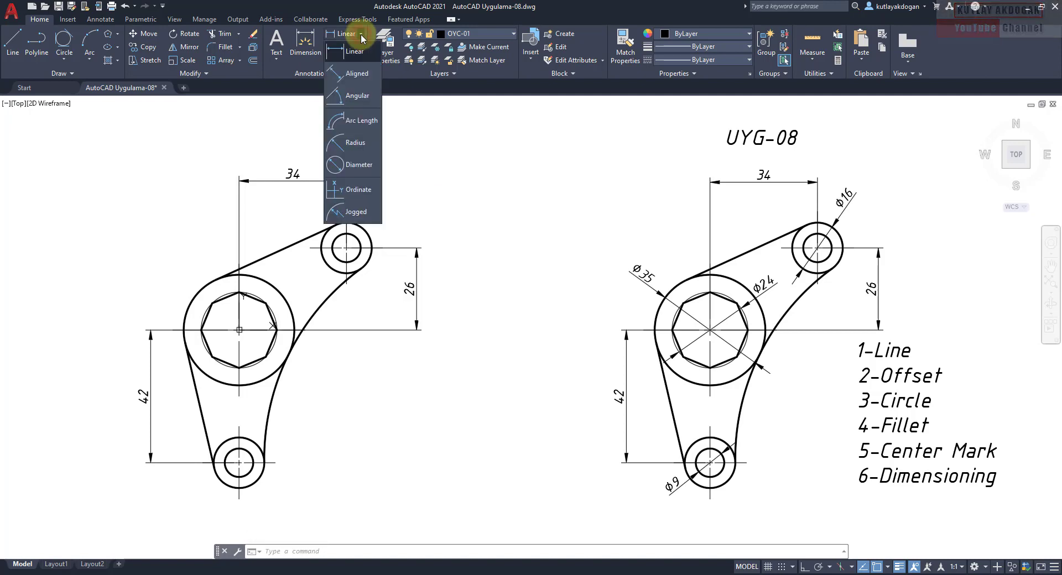
click(359, 164)
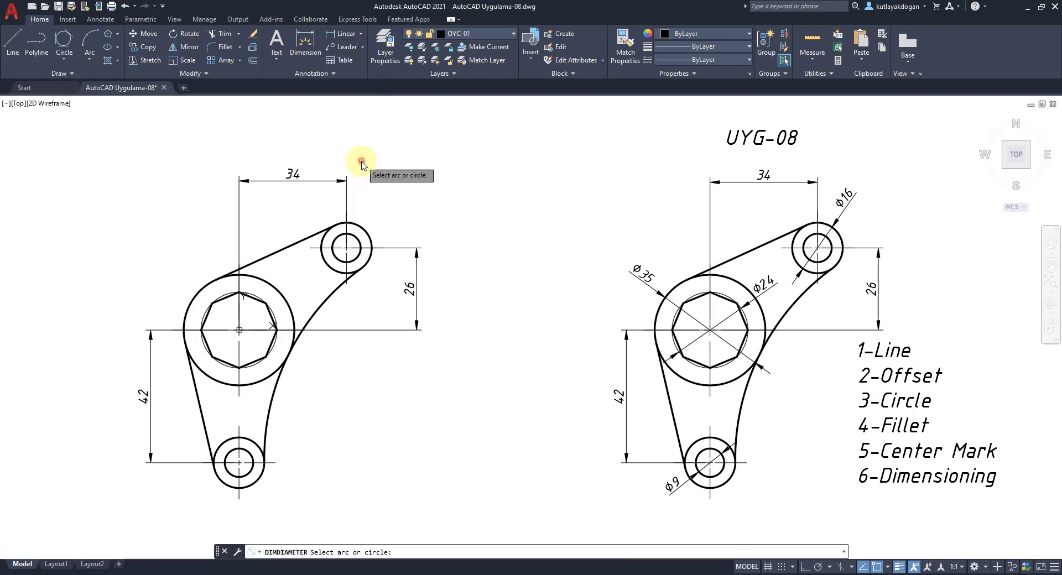
click(365, 233)
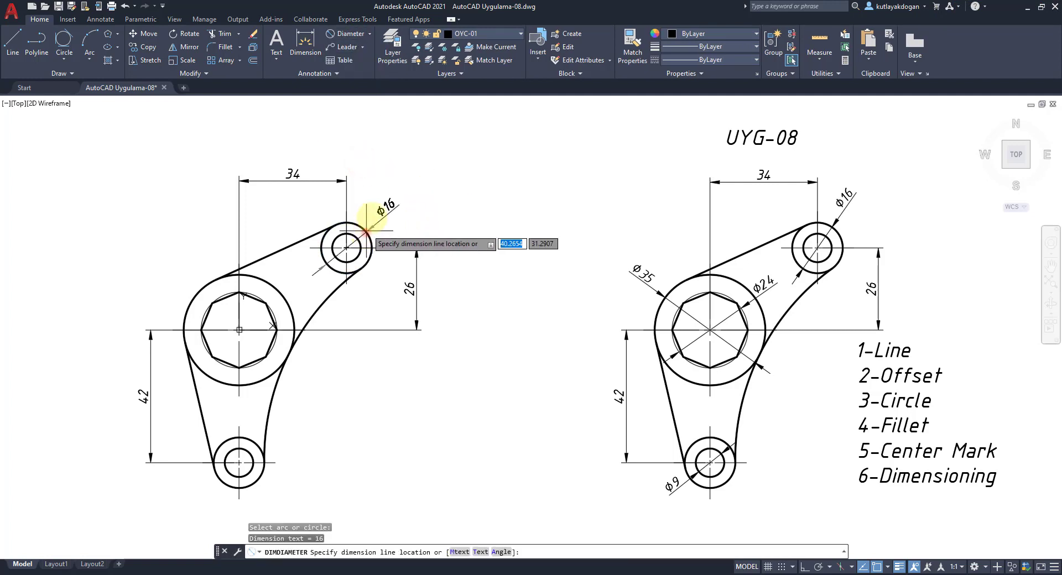
click(378, 210)
right_click(459, 218)
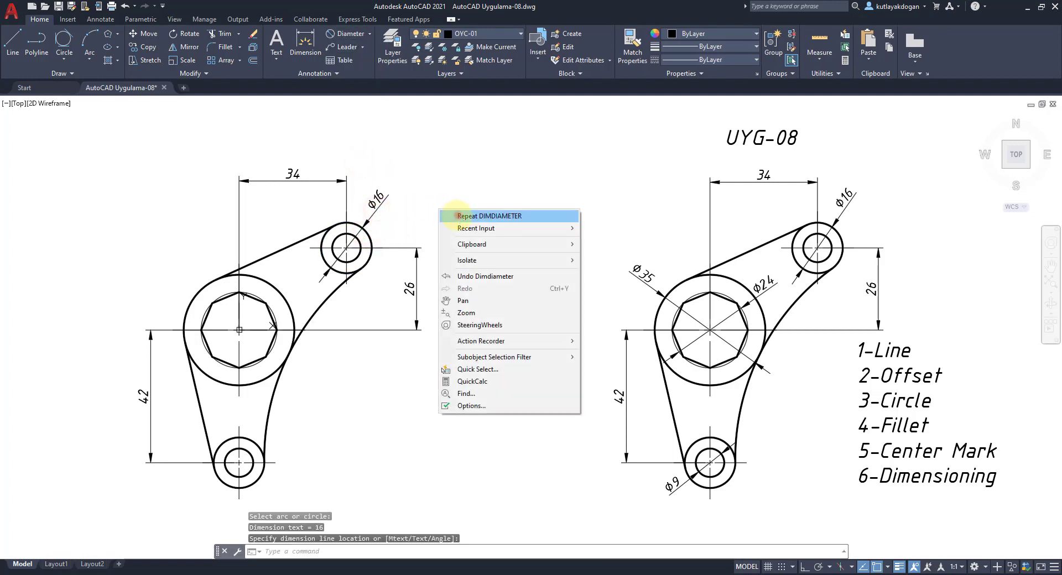
click(458, 215)
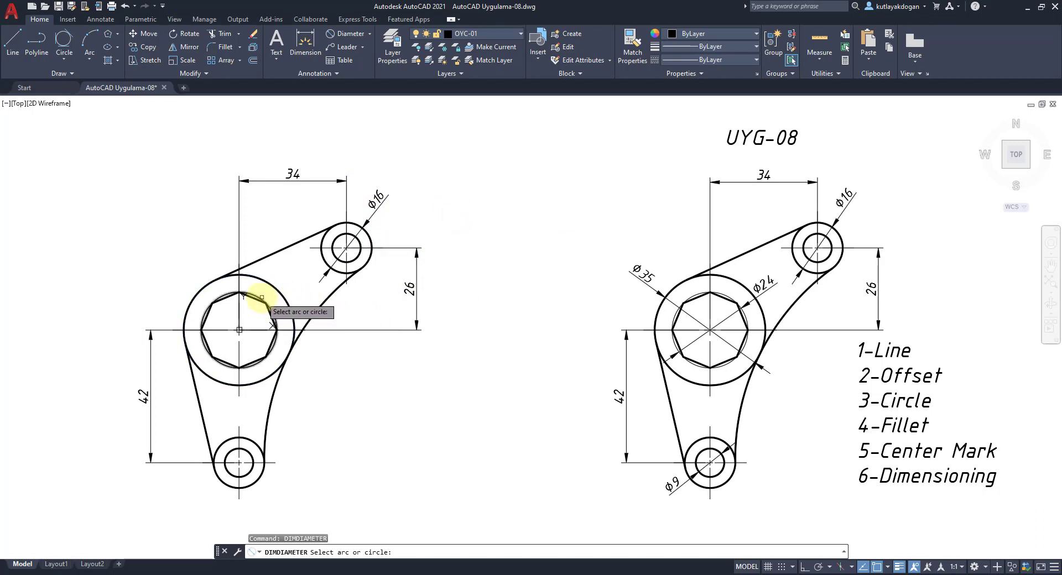
click(258, 299)
click(296, 279)
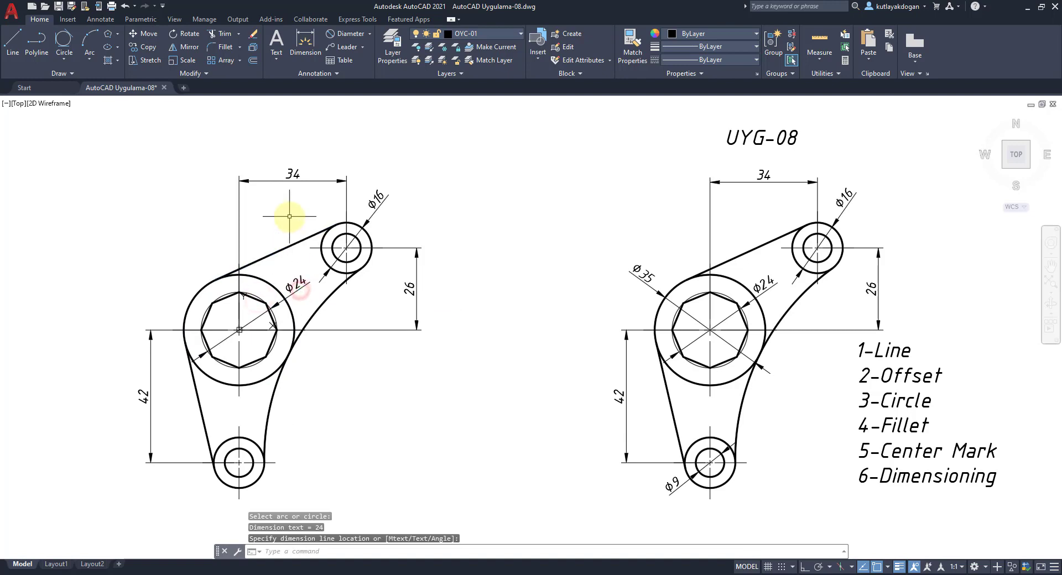
Step: Add diameter dimensions Ø35 on the large hub circle and Ø9 on the bottom circle
right_click(310, 223)
click(310, 224)
click(190, 294)
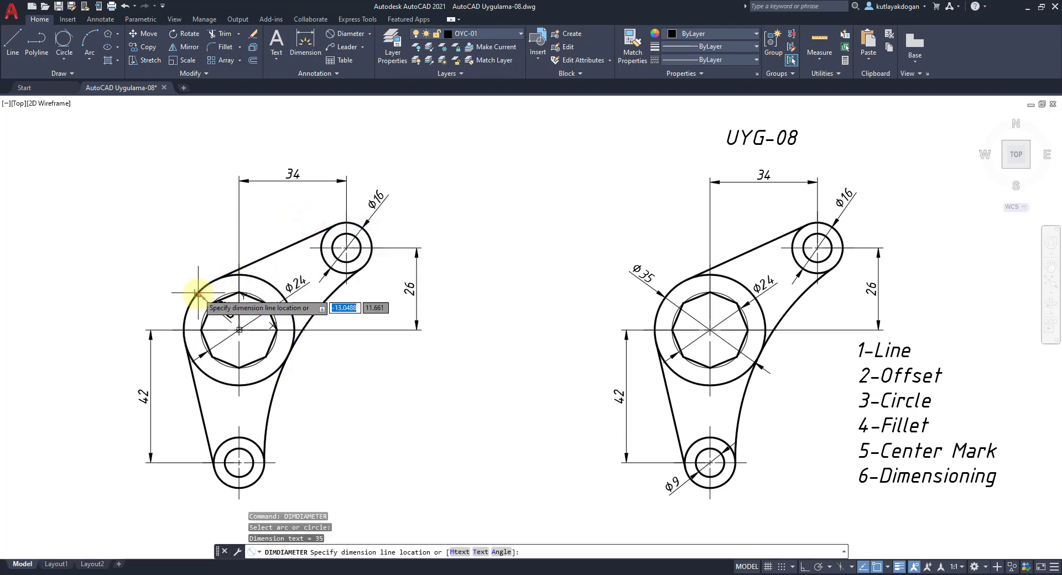
click(170, 276)
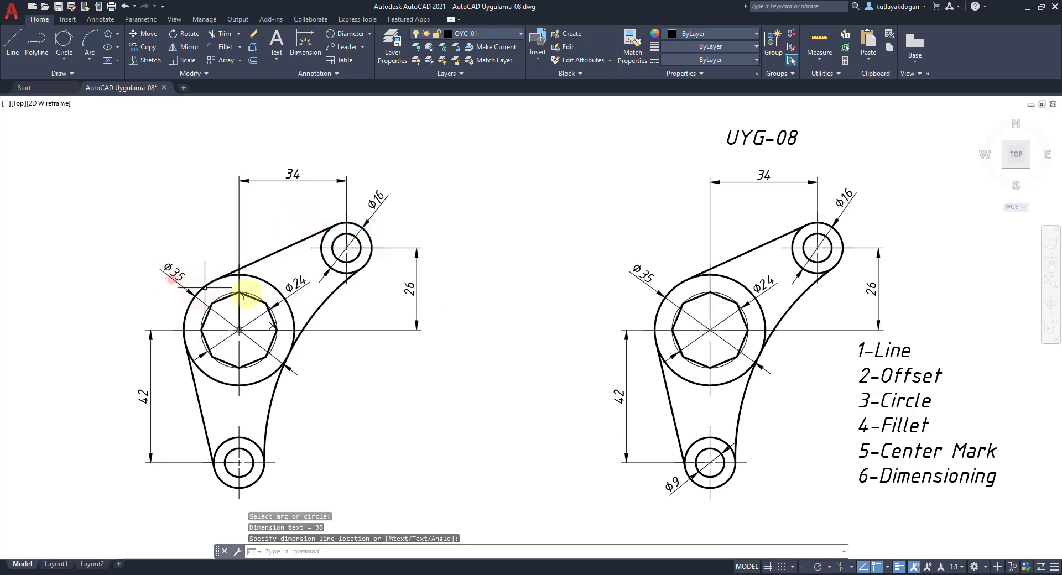
right_click(461, 203)
click(466, 209)
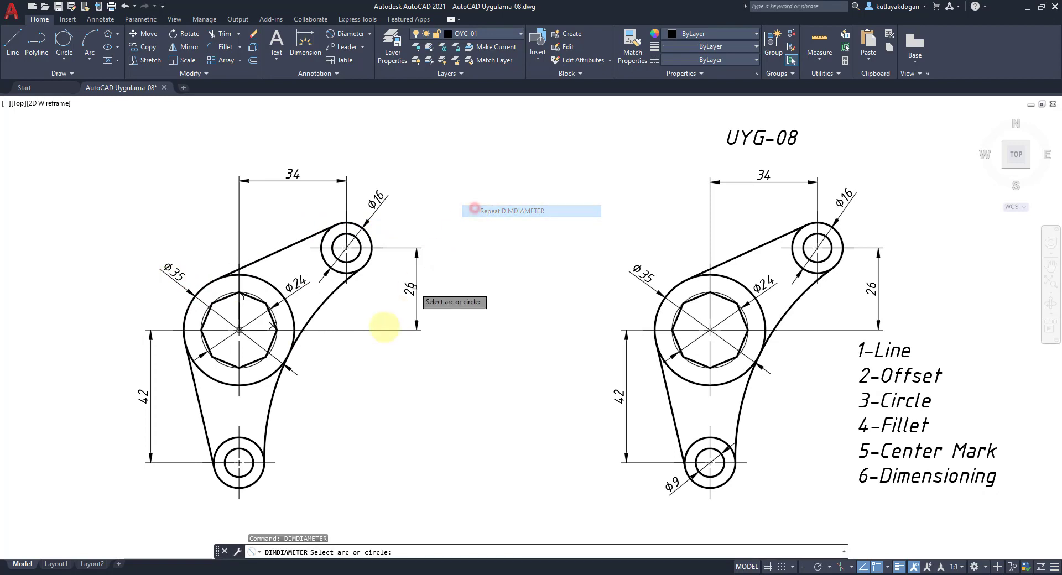
click(239, 464)
click(266, 491)
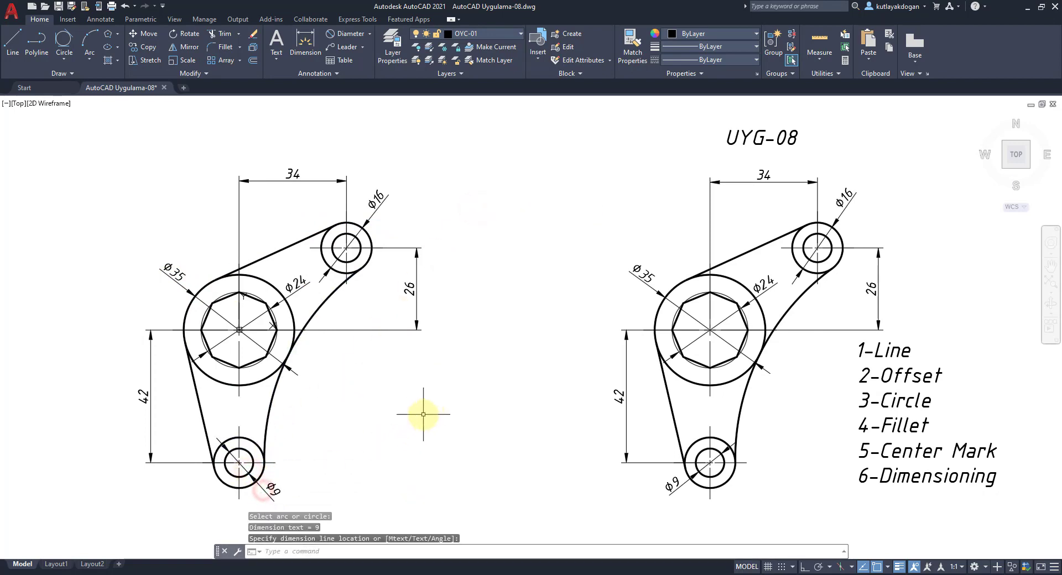